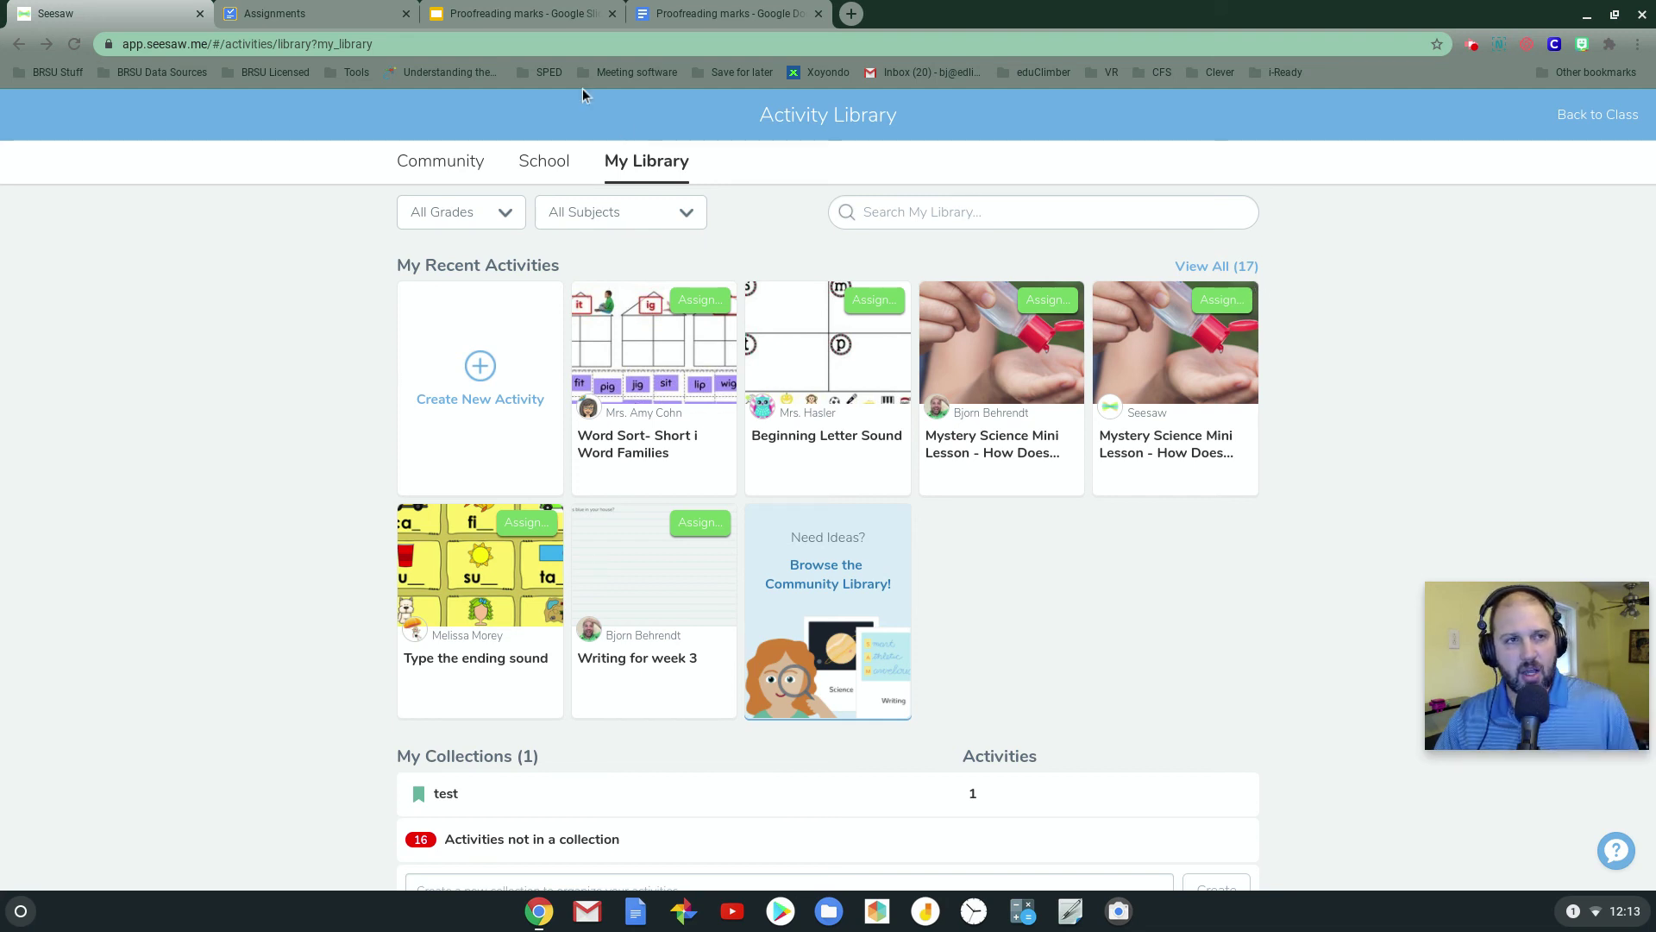
# Review the Proofreading marks slides, the document and the Assignments course page, then return to the Seesaw library
pyautogui.click(520, 14)
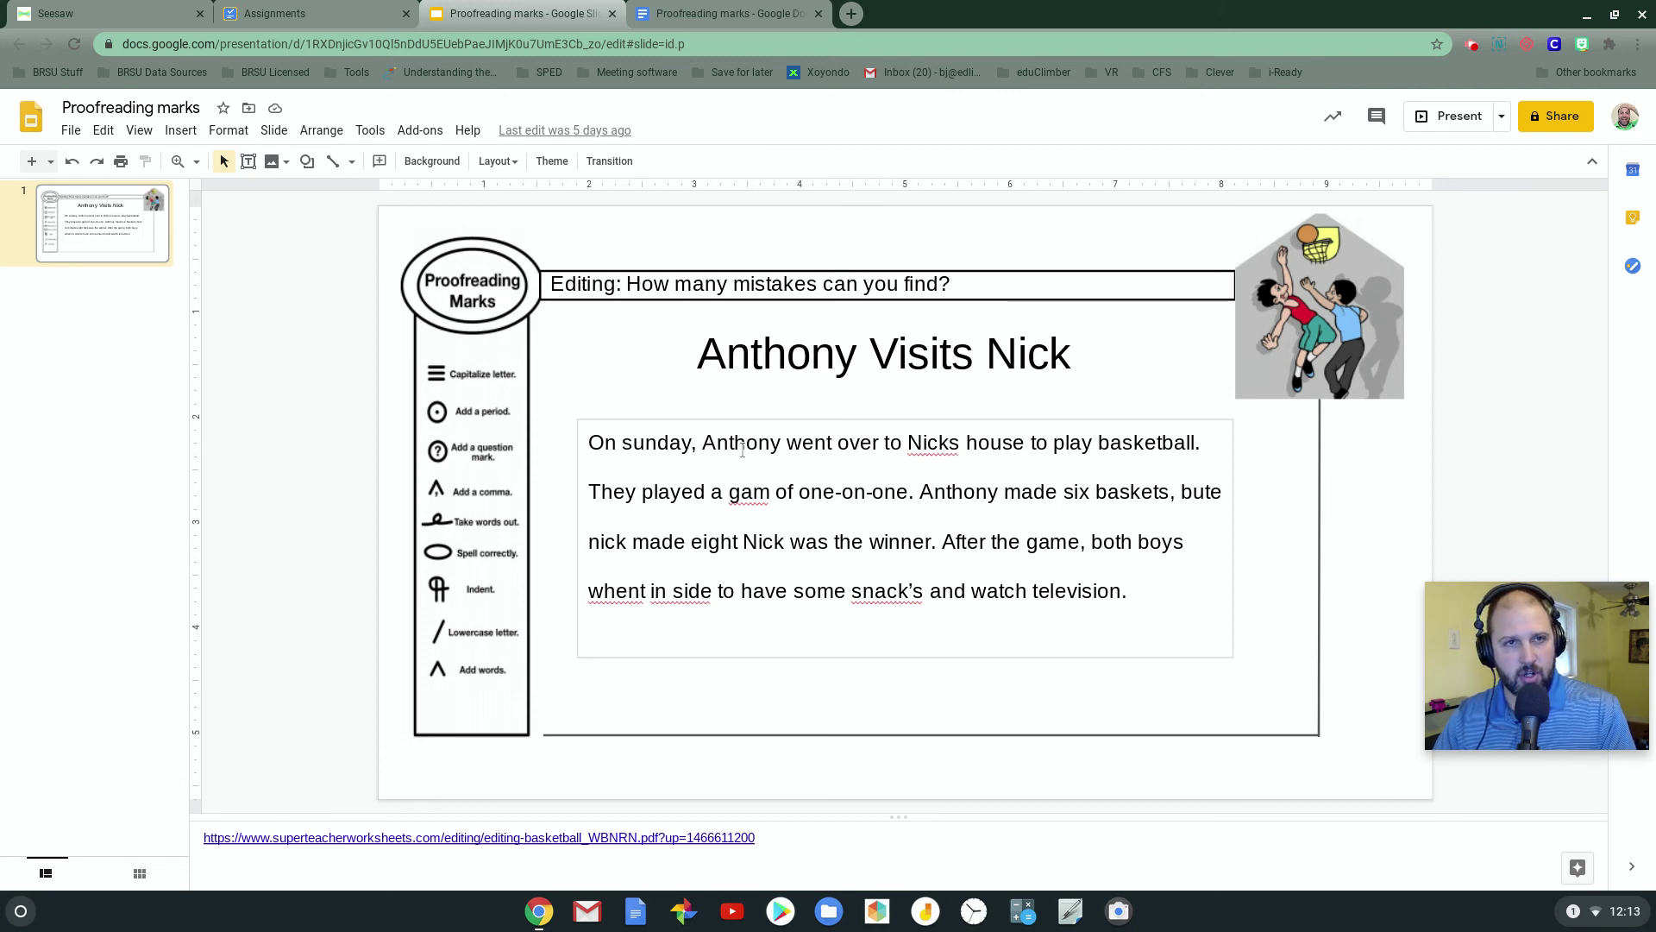
pyautogui.click(707, 15)
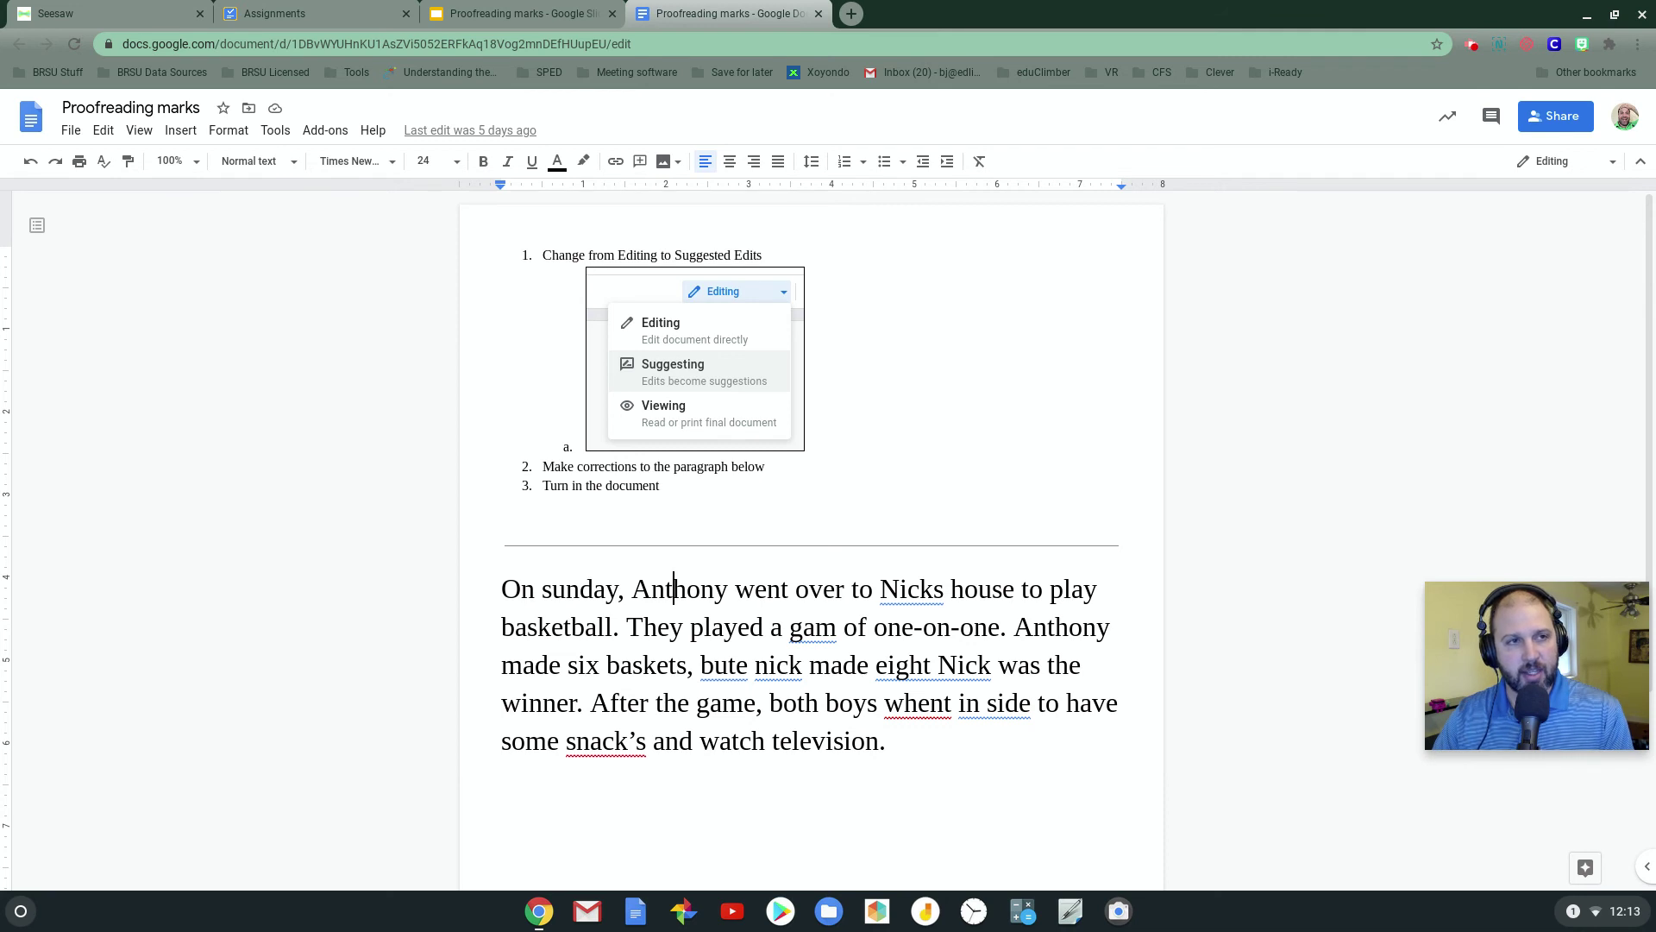
pyautogui.click(279, 11)
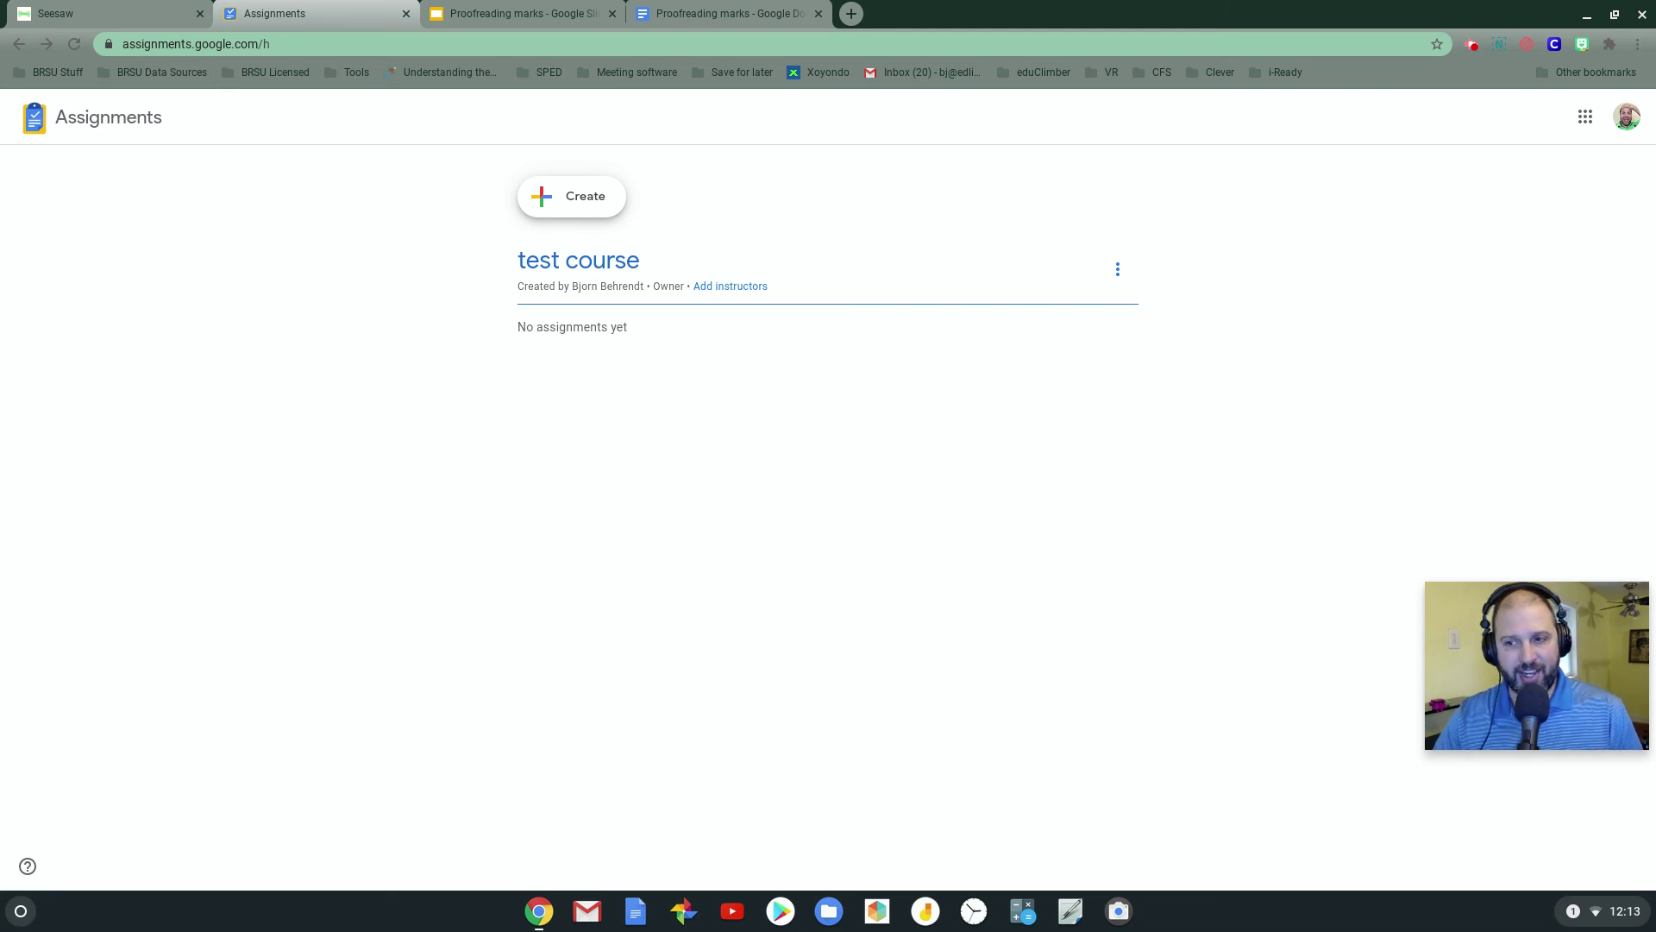
pyautogui.click(119, 6)
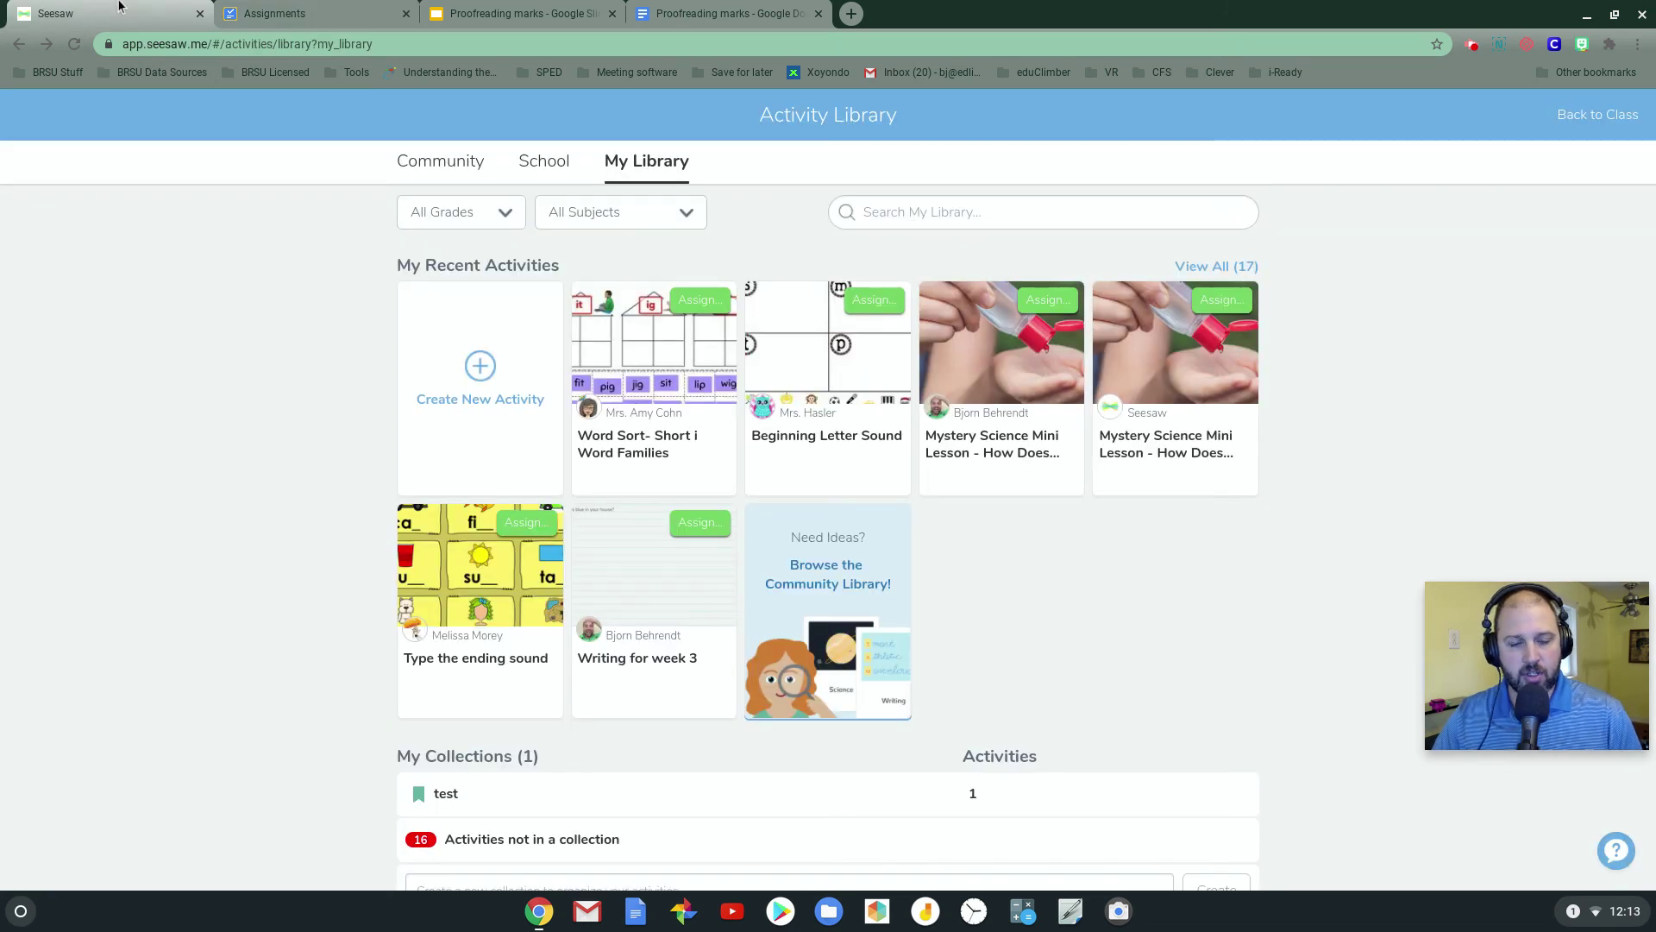
# Start a new activity named 'Proofreading' and choose to upload a student response template
pyautogui.click(485, 371)
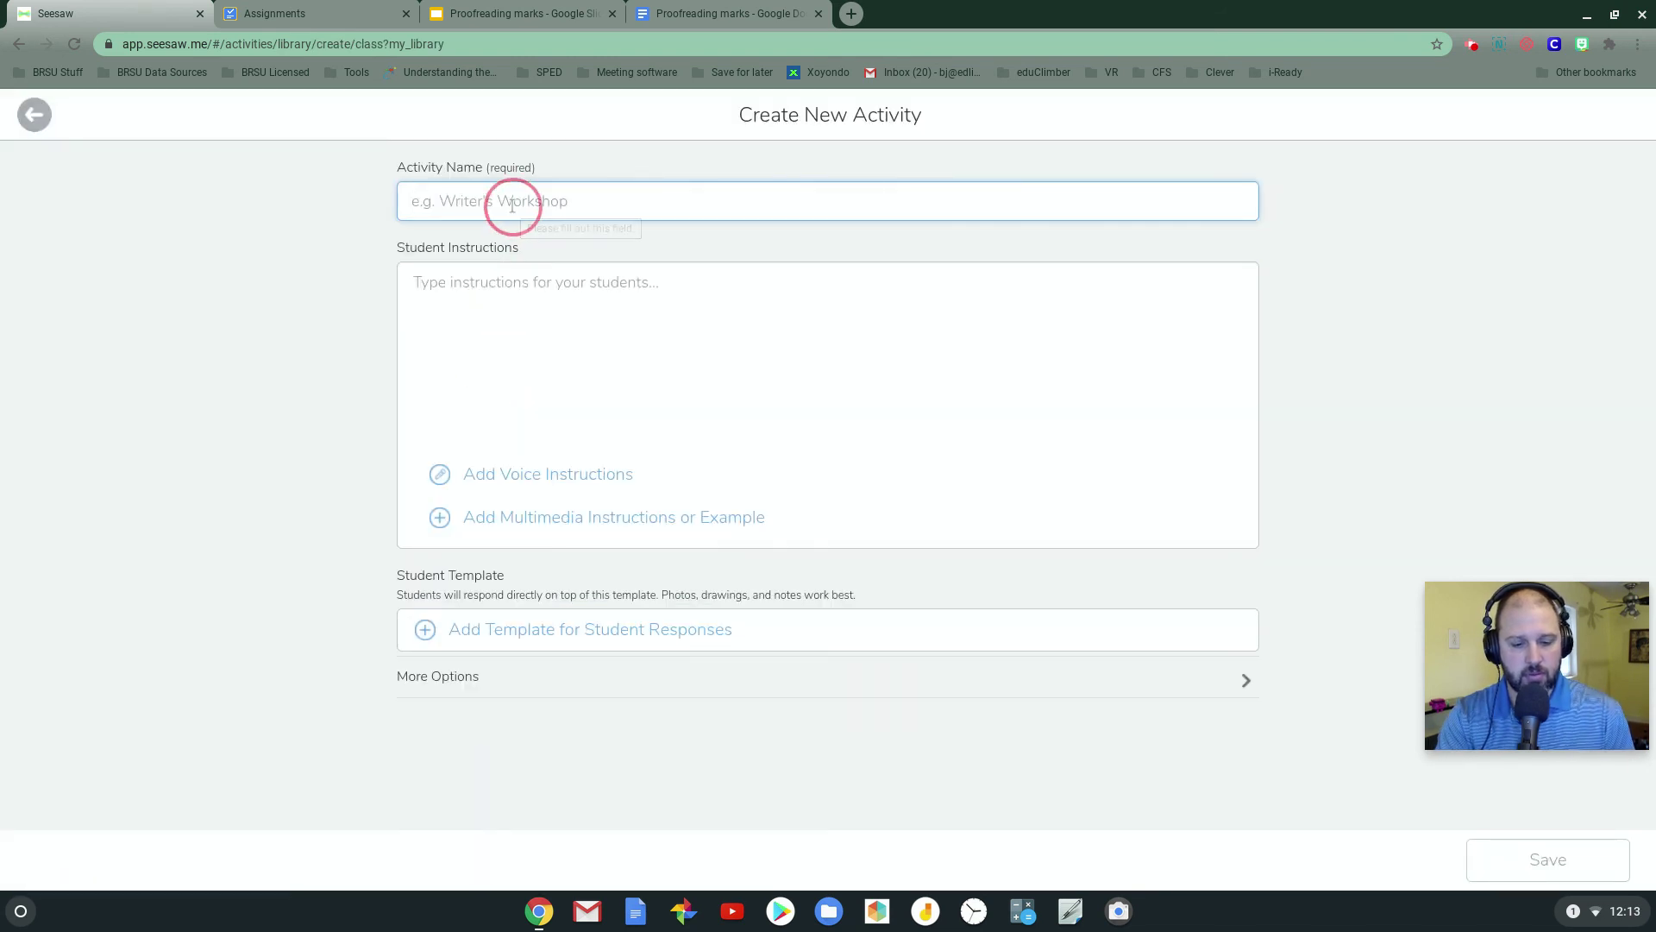
pyautogui.write('Proofreading')
pyautogui.click(522, 298)
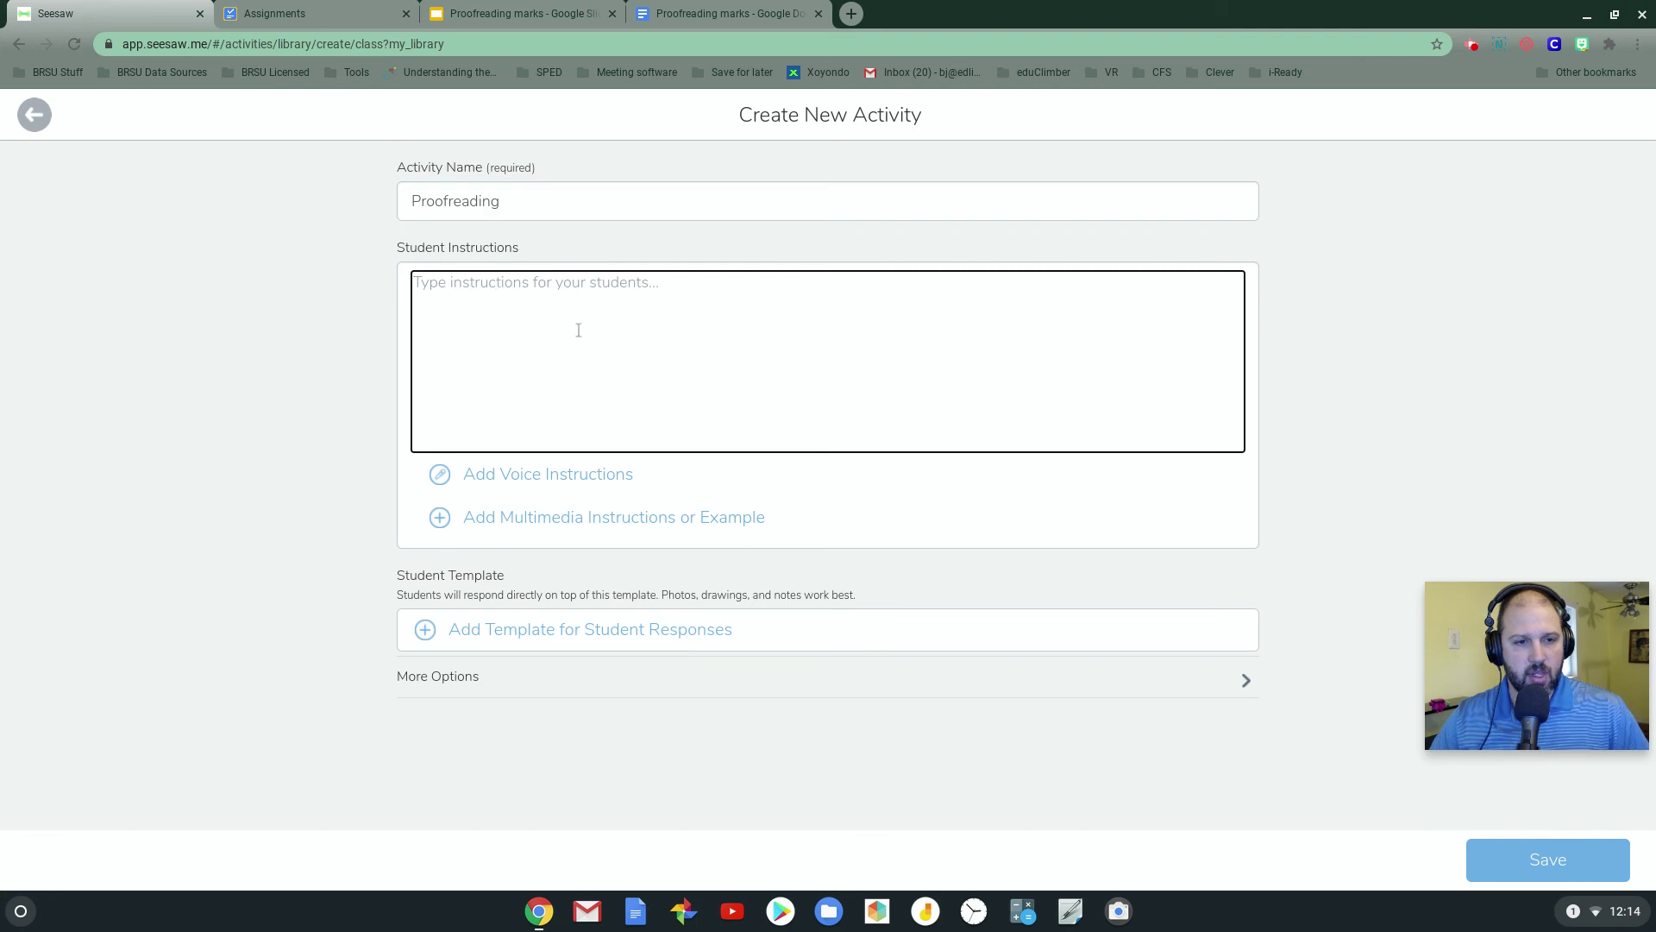
pyautogui.click(669, 647)
pyautogui.click(575, 673)
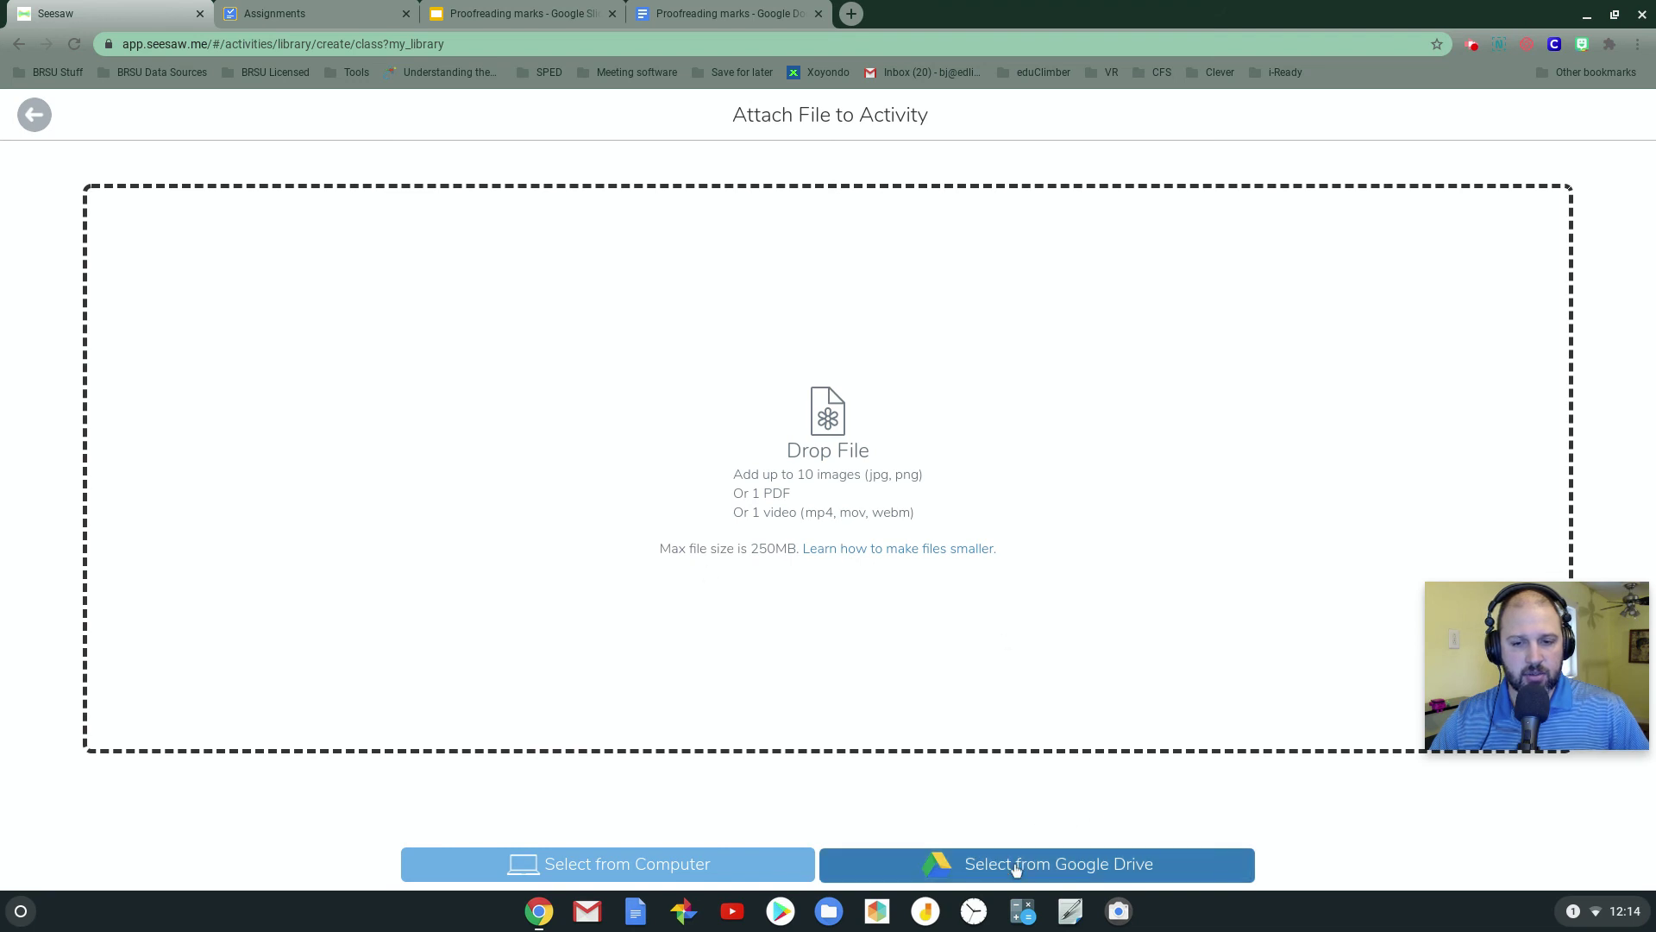
# Search Google Drive for 'proofreading' and attach the Proofreading marks Slides file as the template
pyautogui.click(1017, 866)
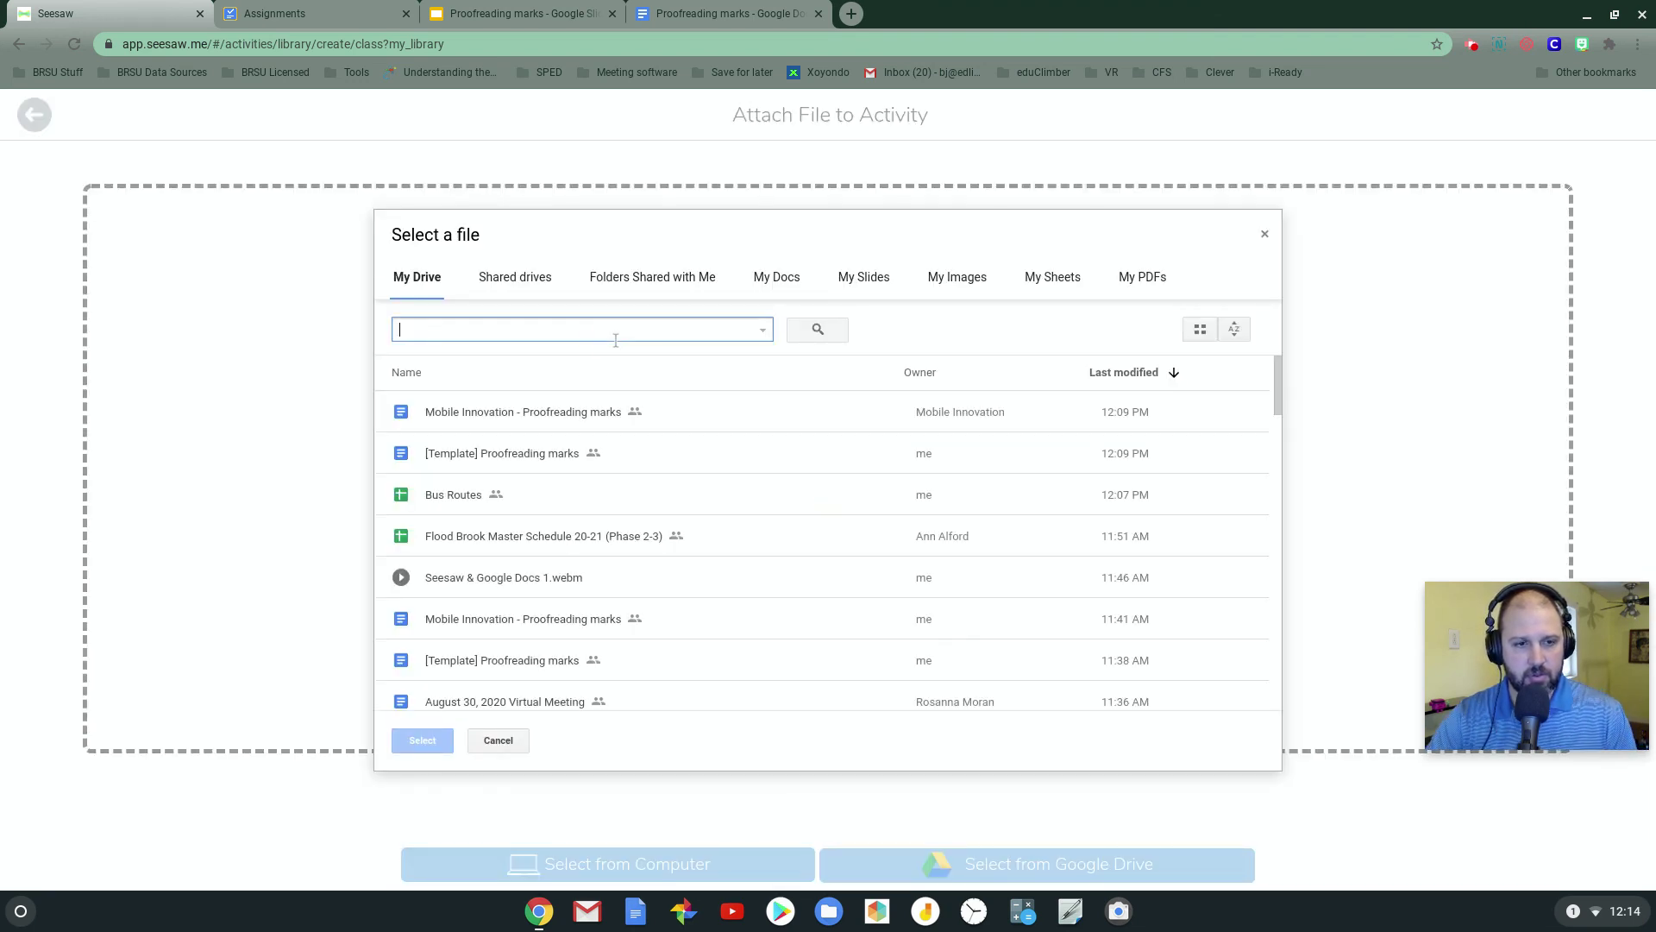
pyautogui.write('proofreading')
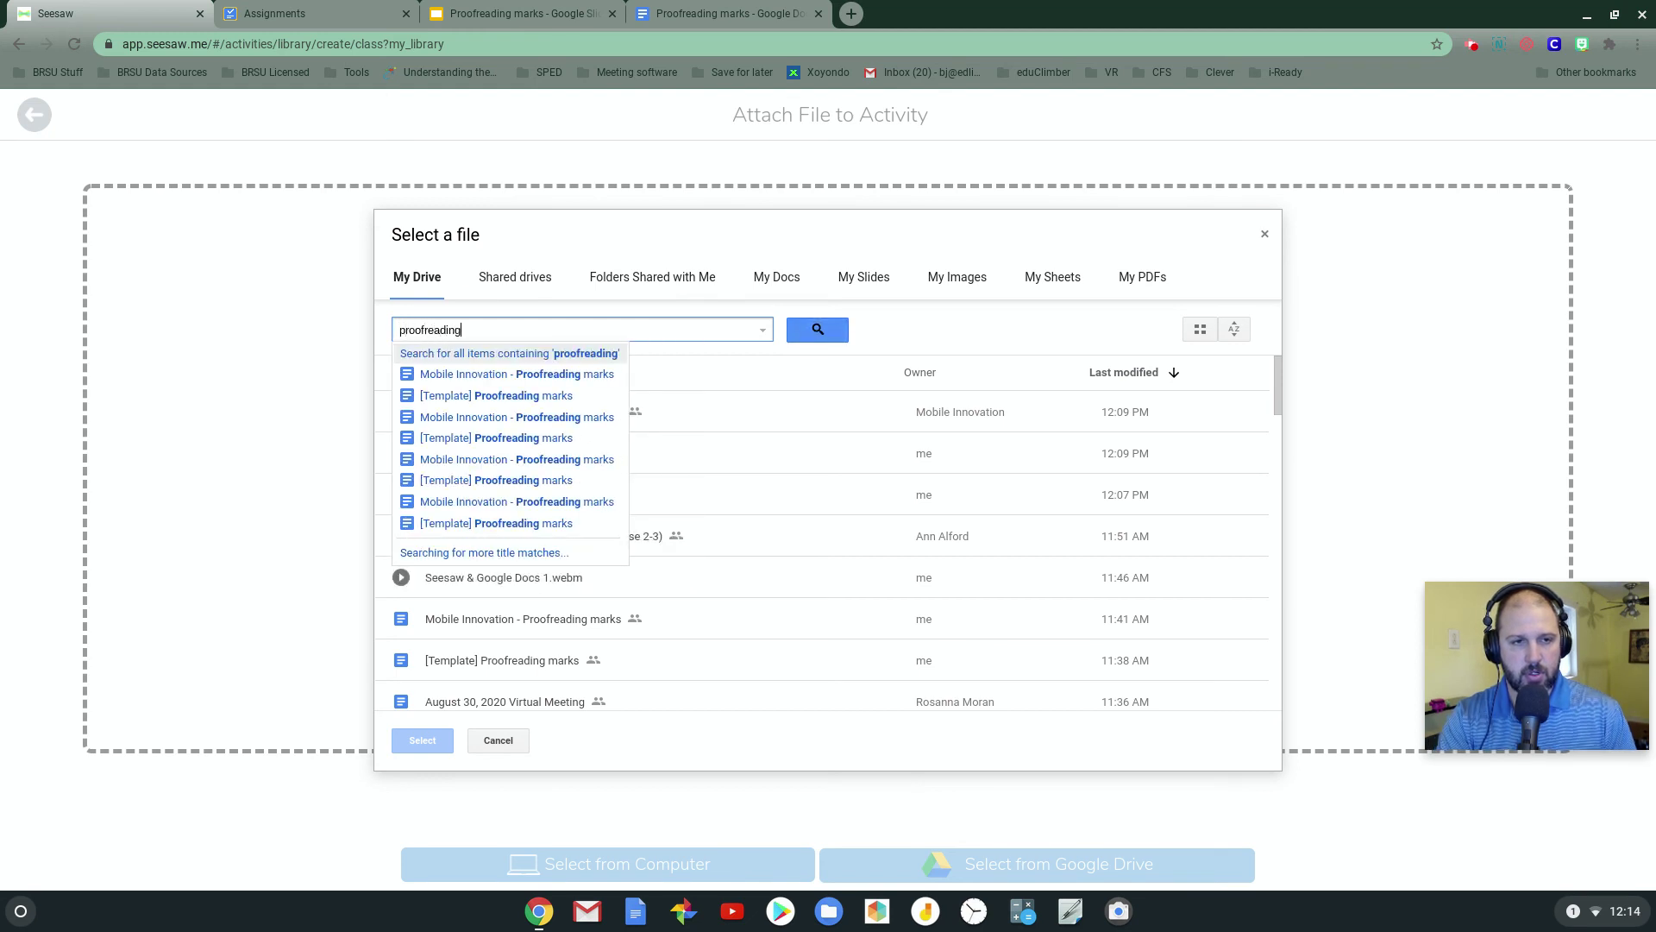
pyautogui.press('Return')
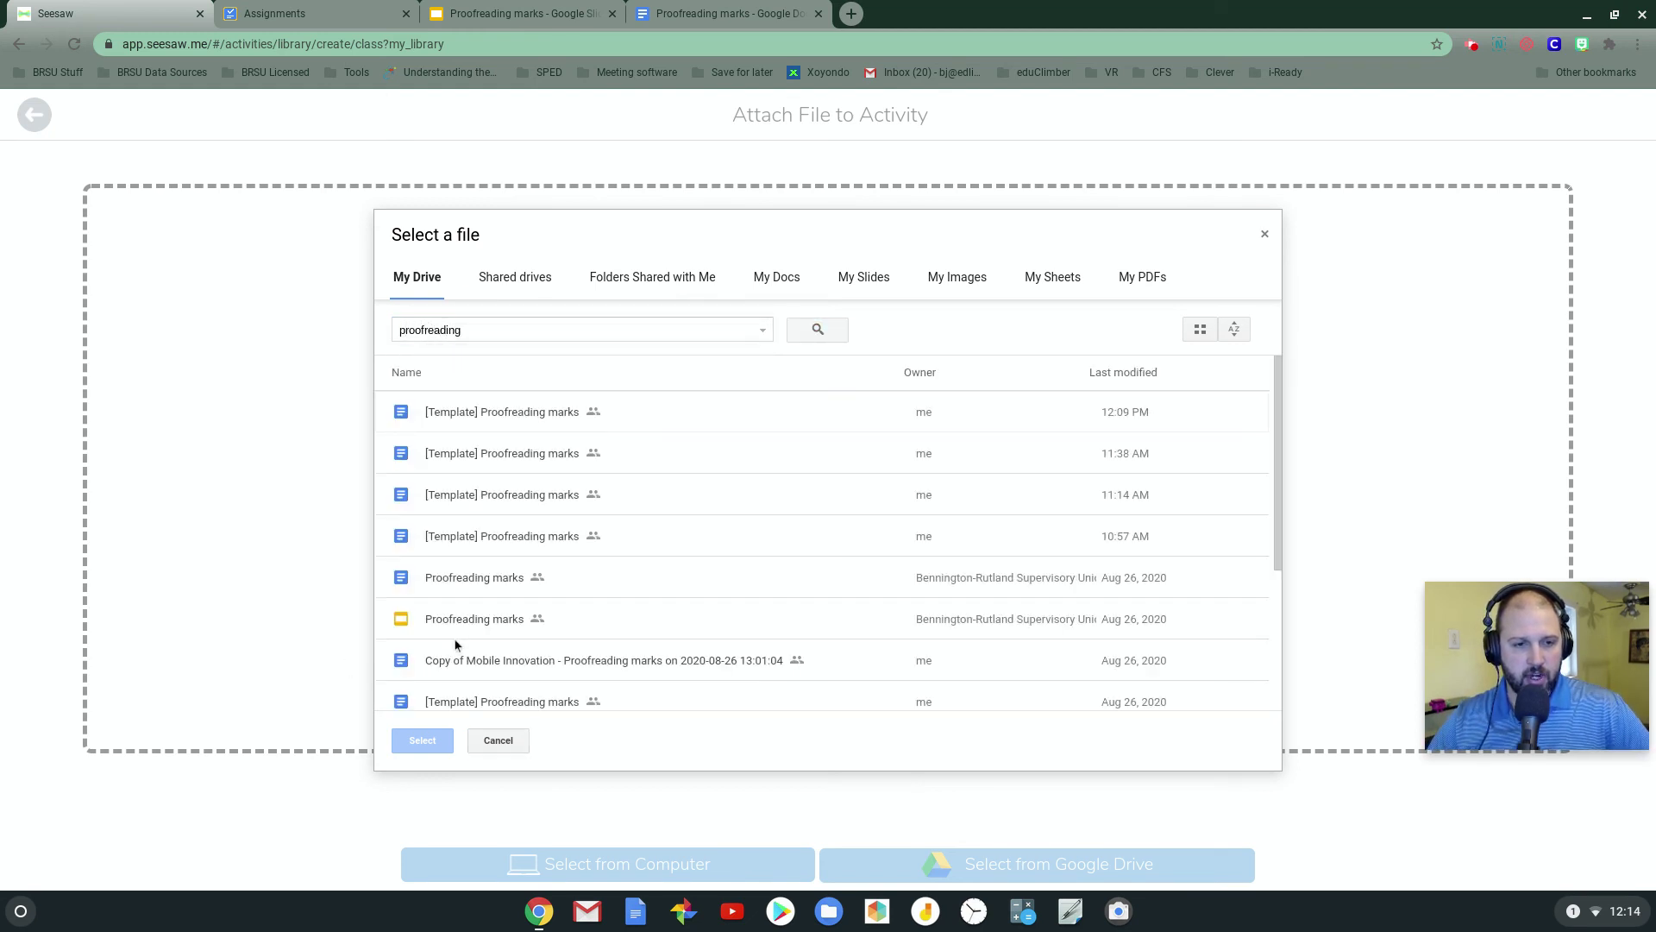
pyautogui.click(464, 633)
pyautogui.click(422, 740)
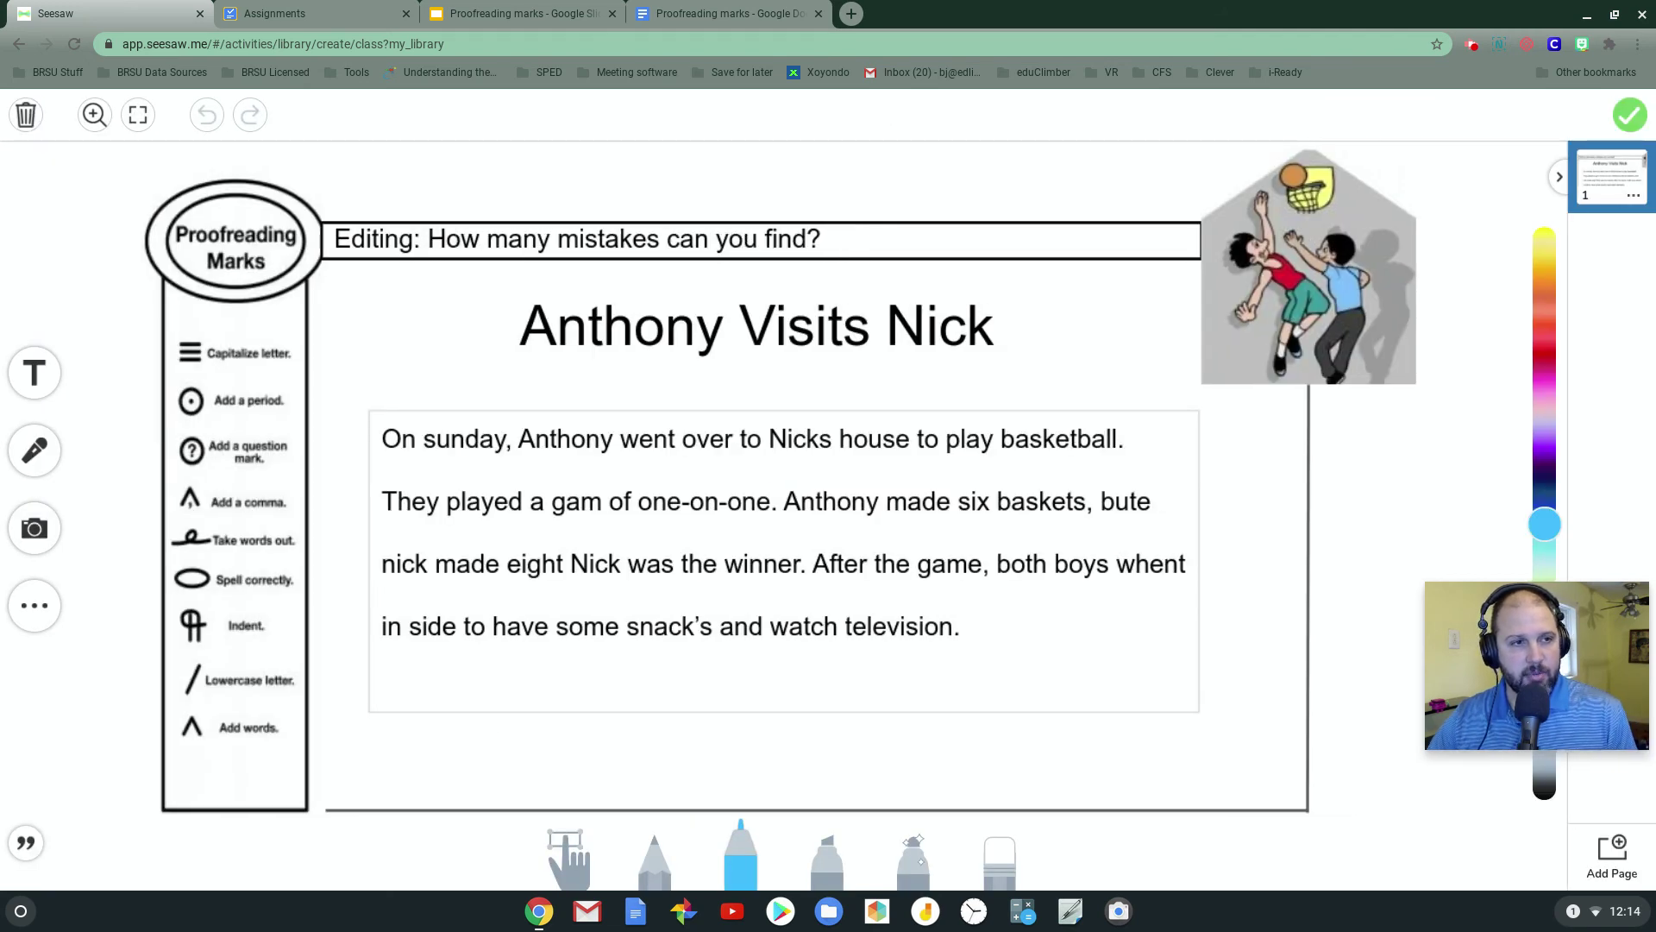
# Finish the template, append 'SS' to make the name 'Proofreading SS', and save to My Library
pyautogui.click(1616, 121)
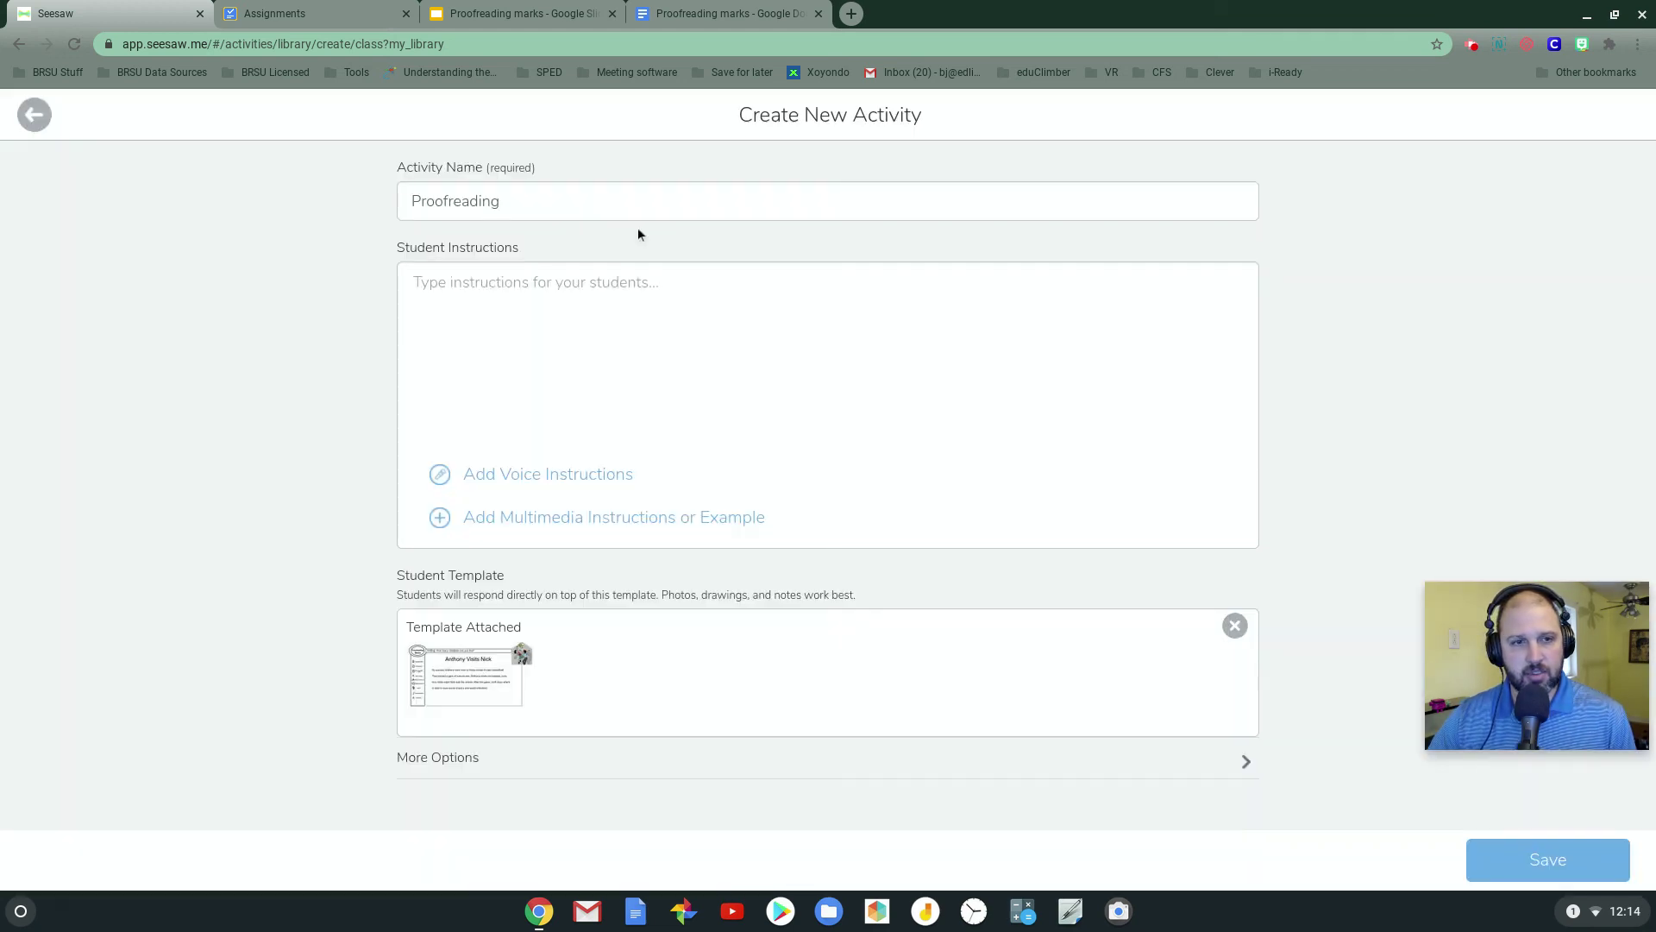
pyautogui.click(533, 200)
pyautogui.write('SS')
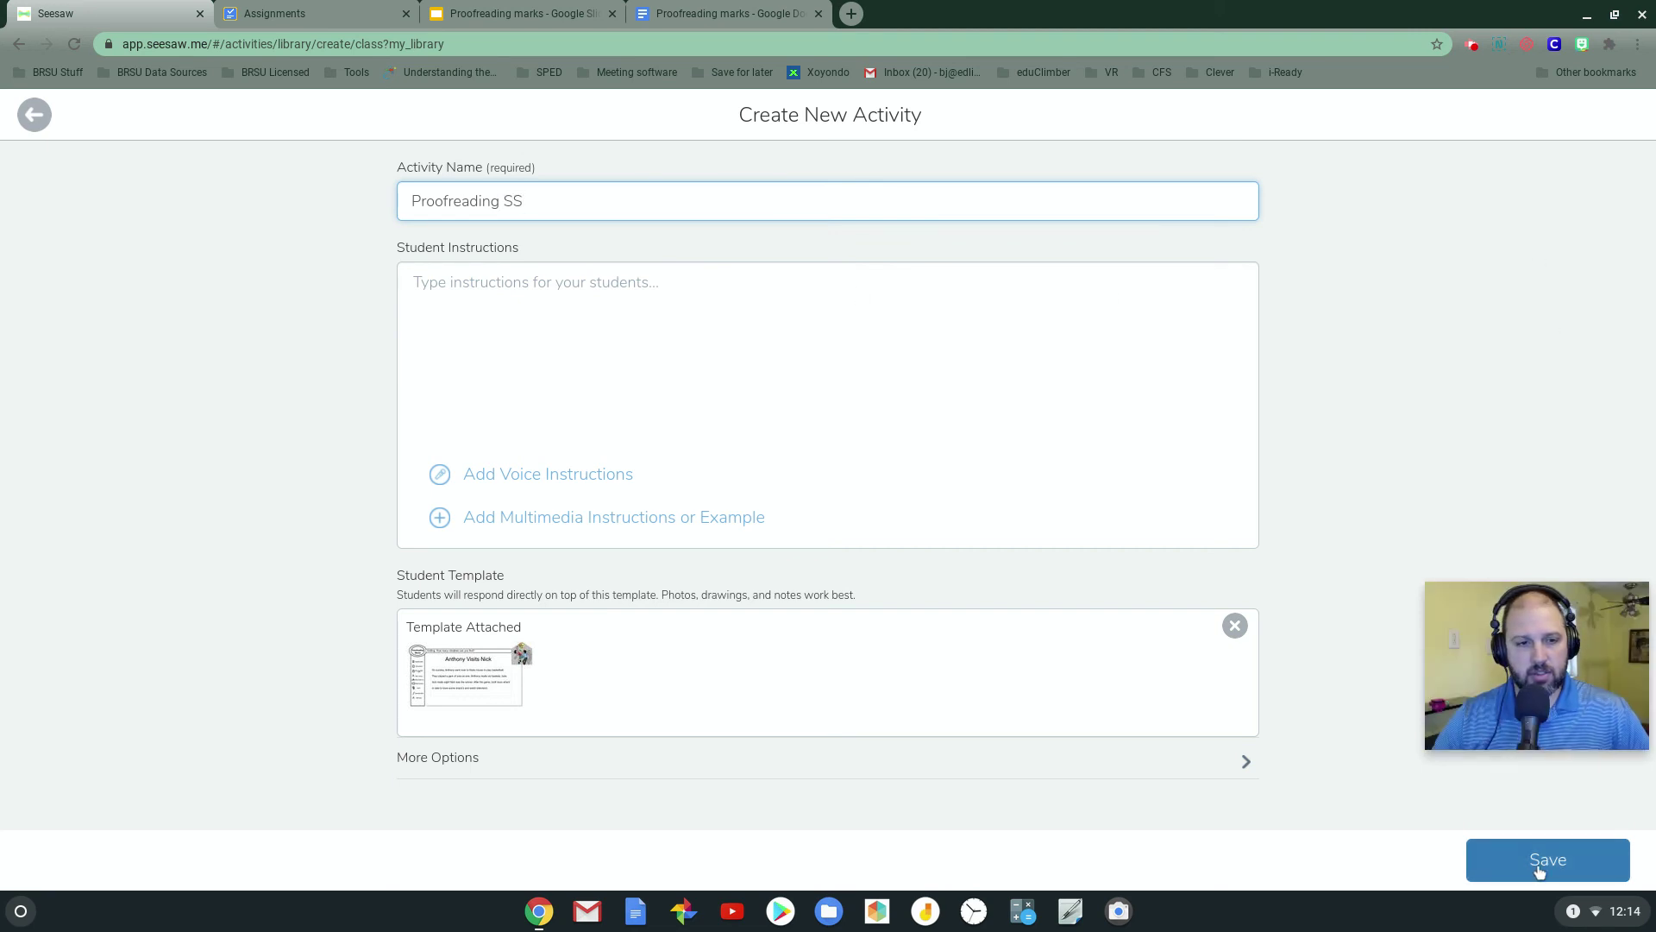
pyautogui.click(1539, 872)
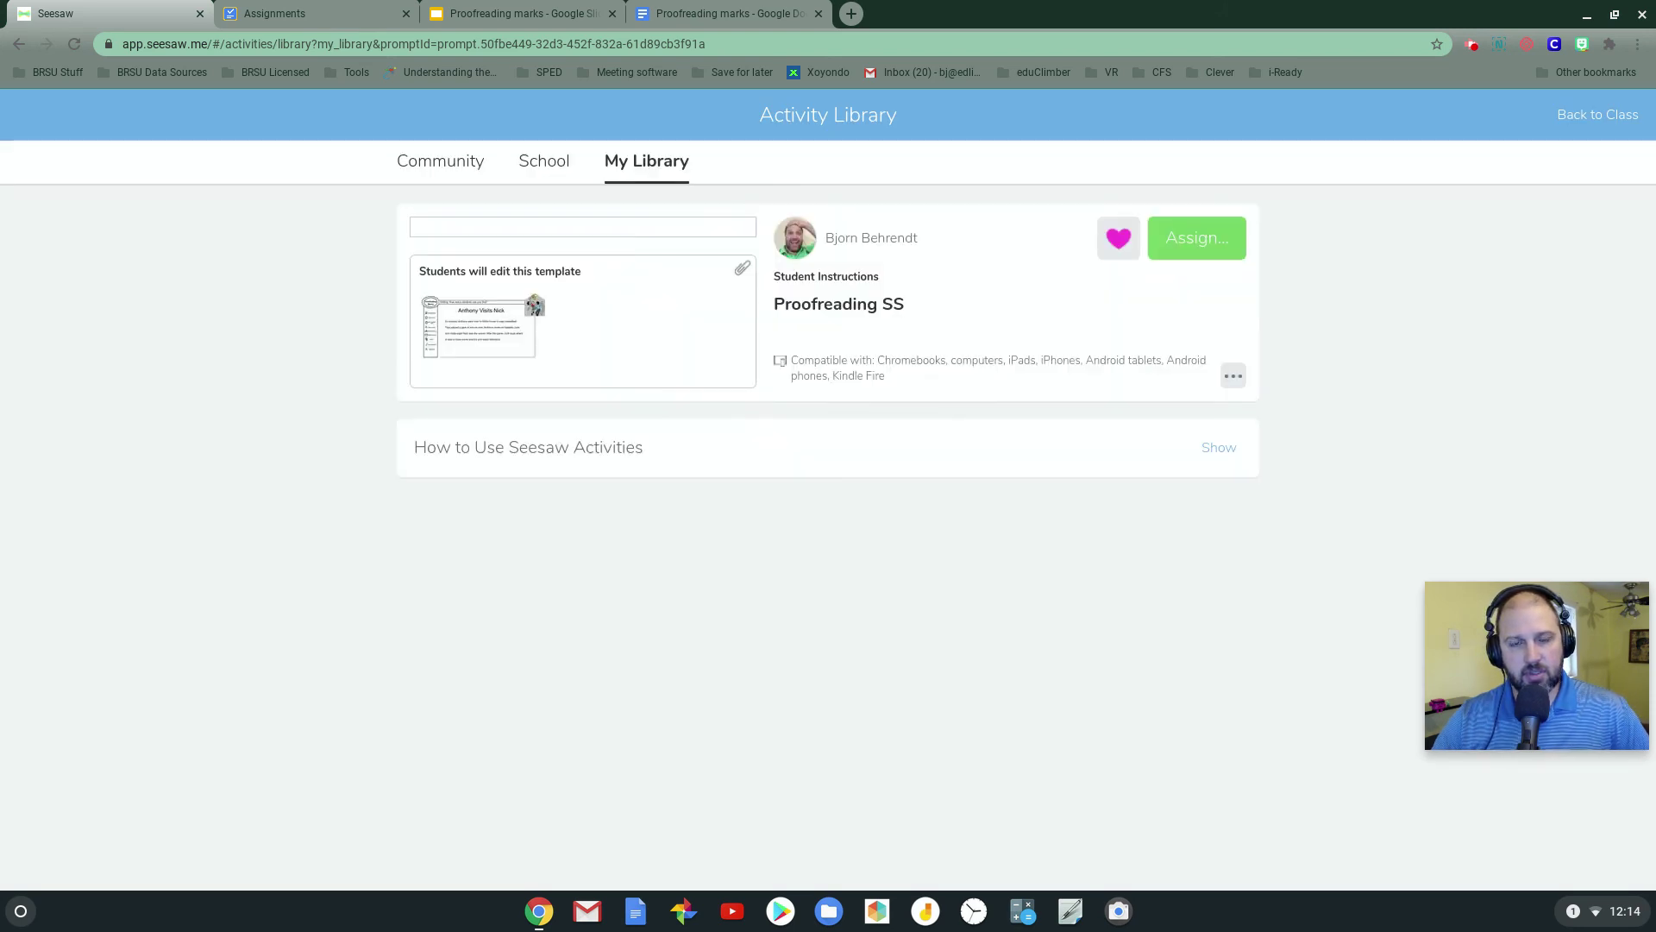
# Assign Proofreading SS to Test Classroom and dismiss the Activity Assigned confirmation
pyautogui.click(1205, 246)
pyautogui.click(604, 339)
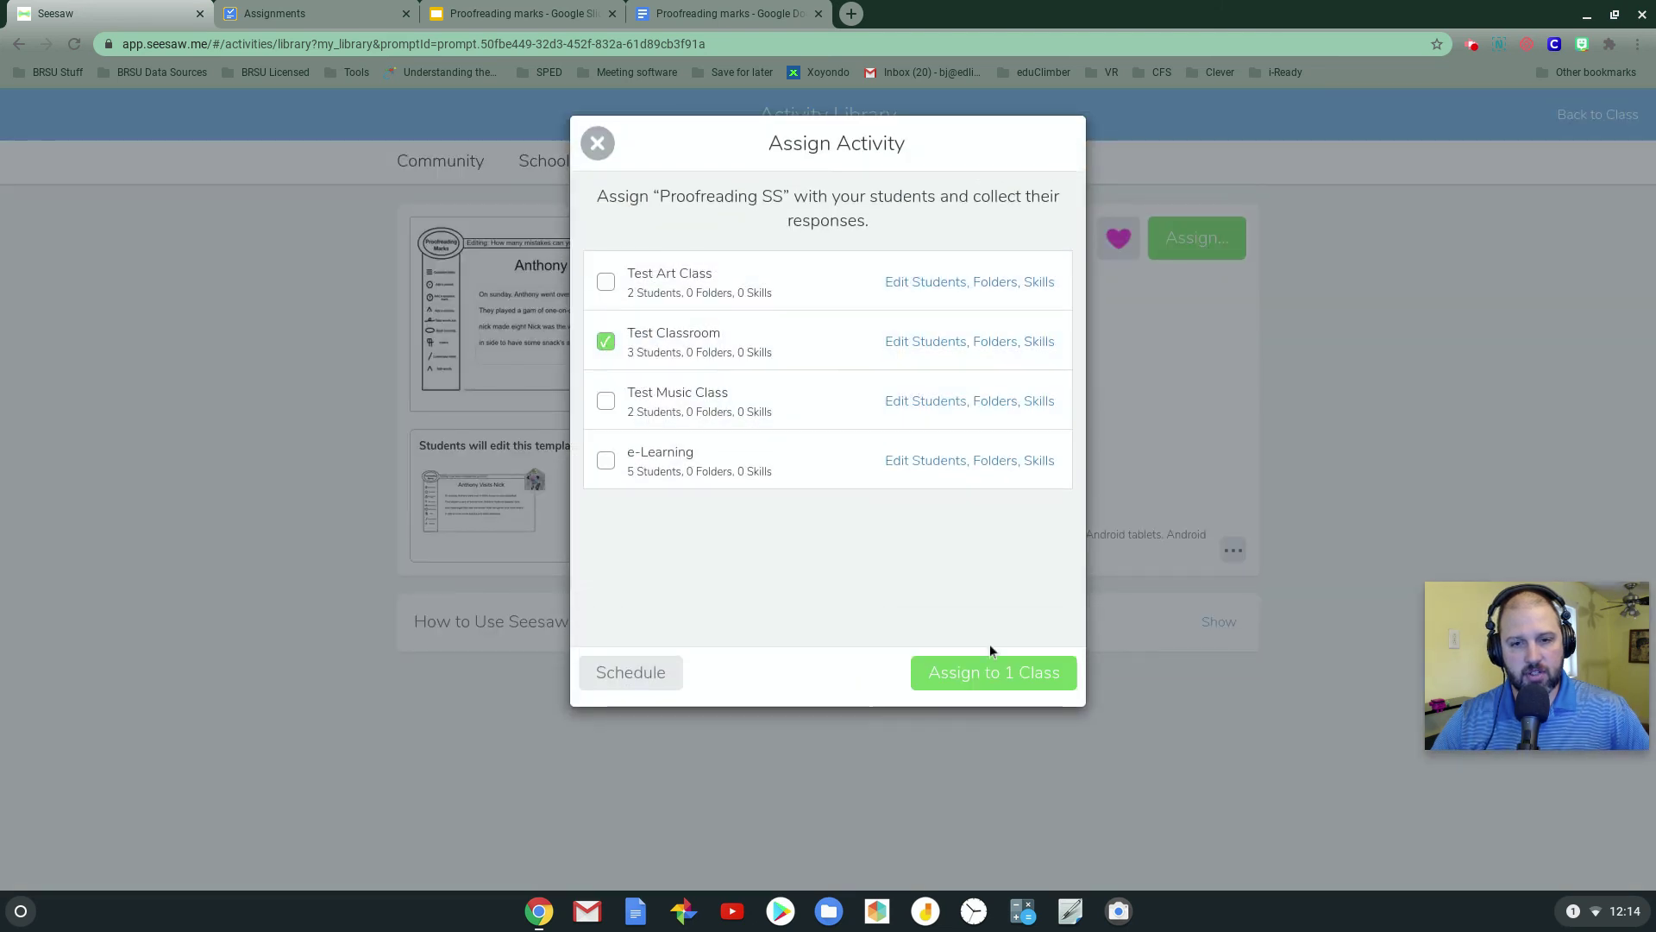
pyautogui.click(988, 672)
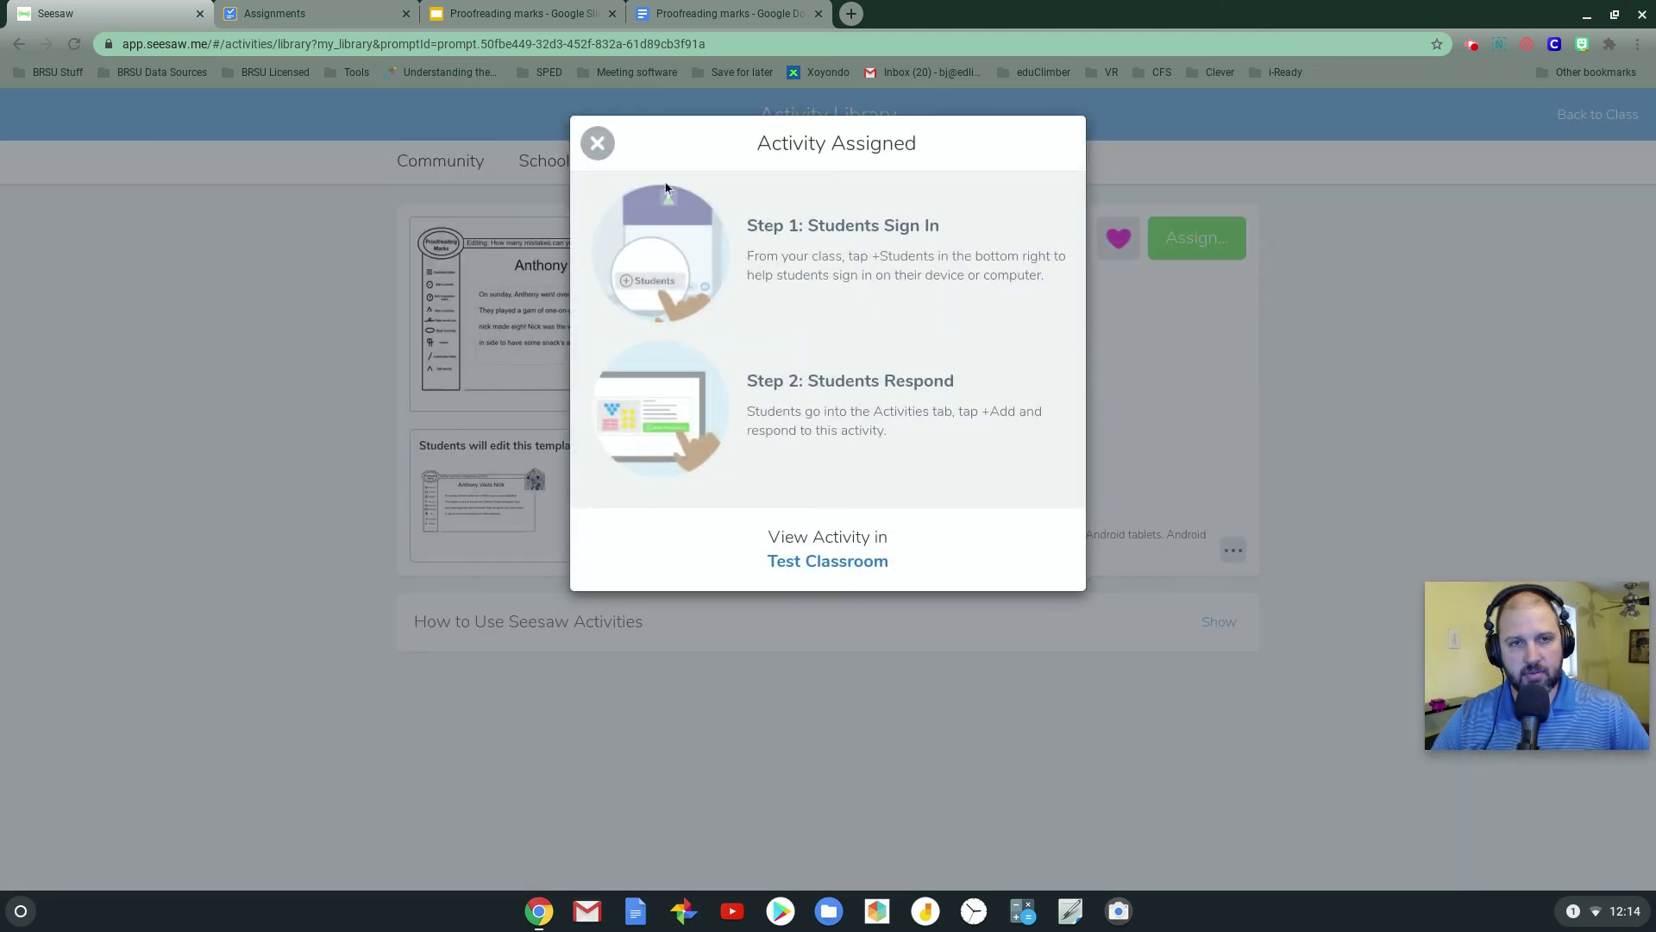
pyautogui.click(597, 143)
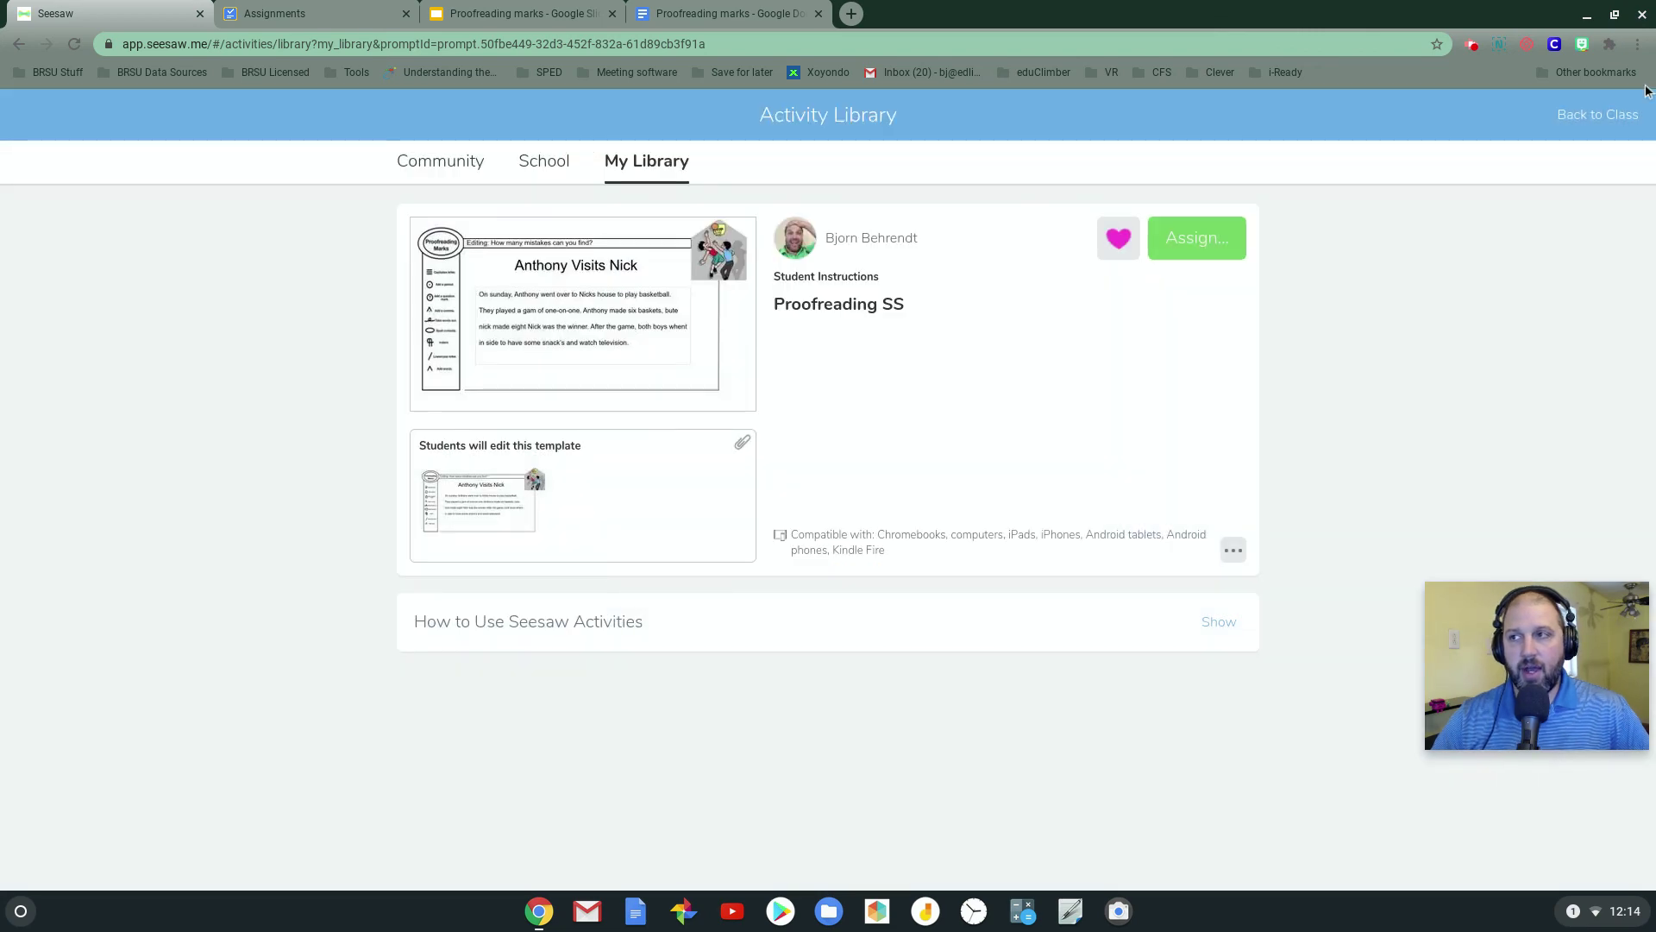
# In the student's window, reload the Activities list and add a response to Proofreading SS
pyautogui.hotkey('alt', 'Tab')
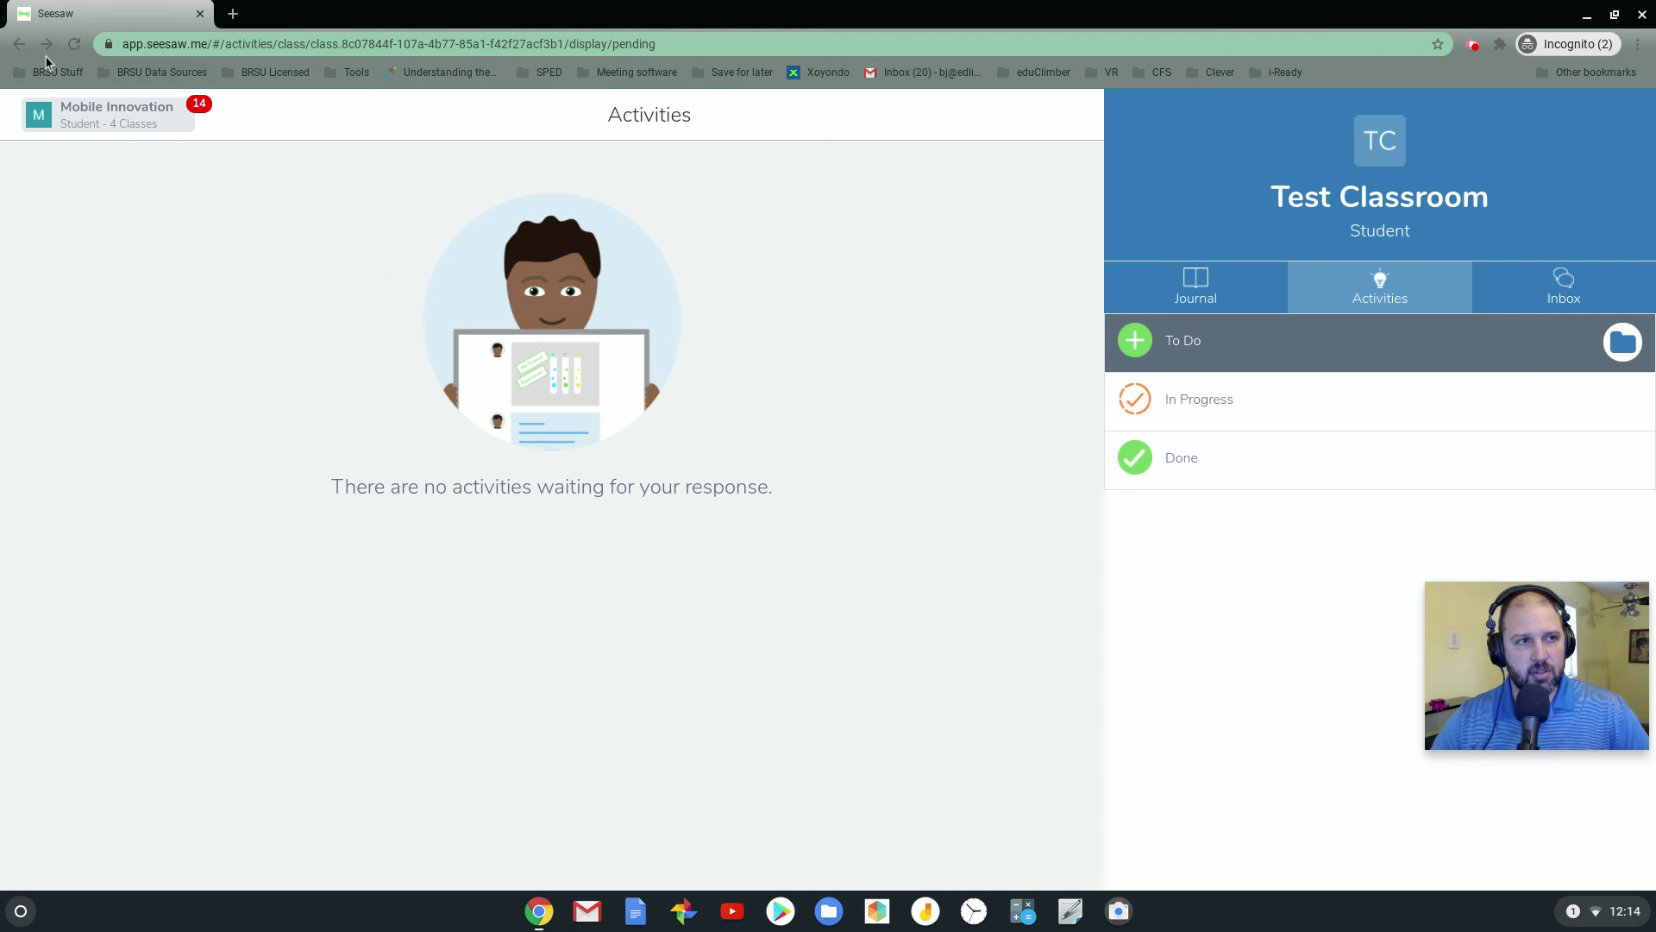
pyautogui.click(75, 48)
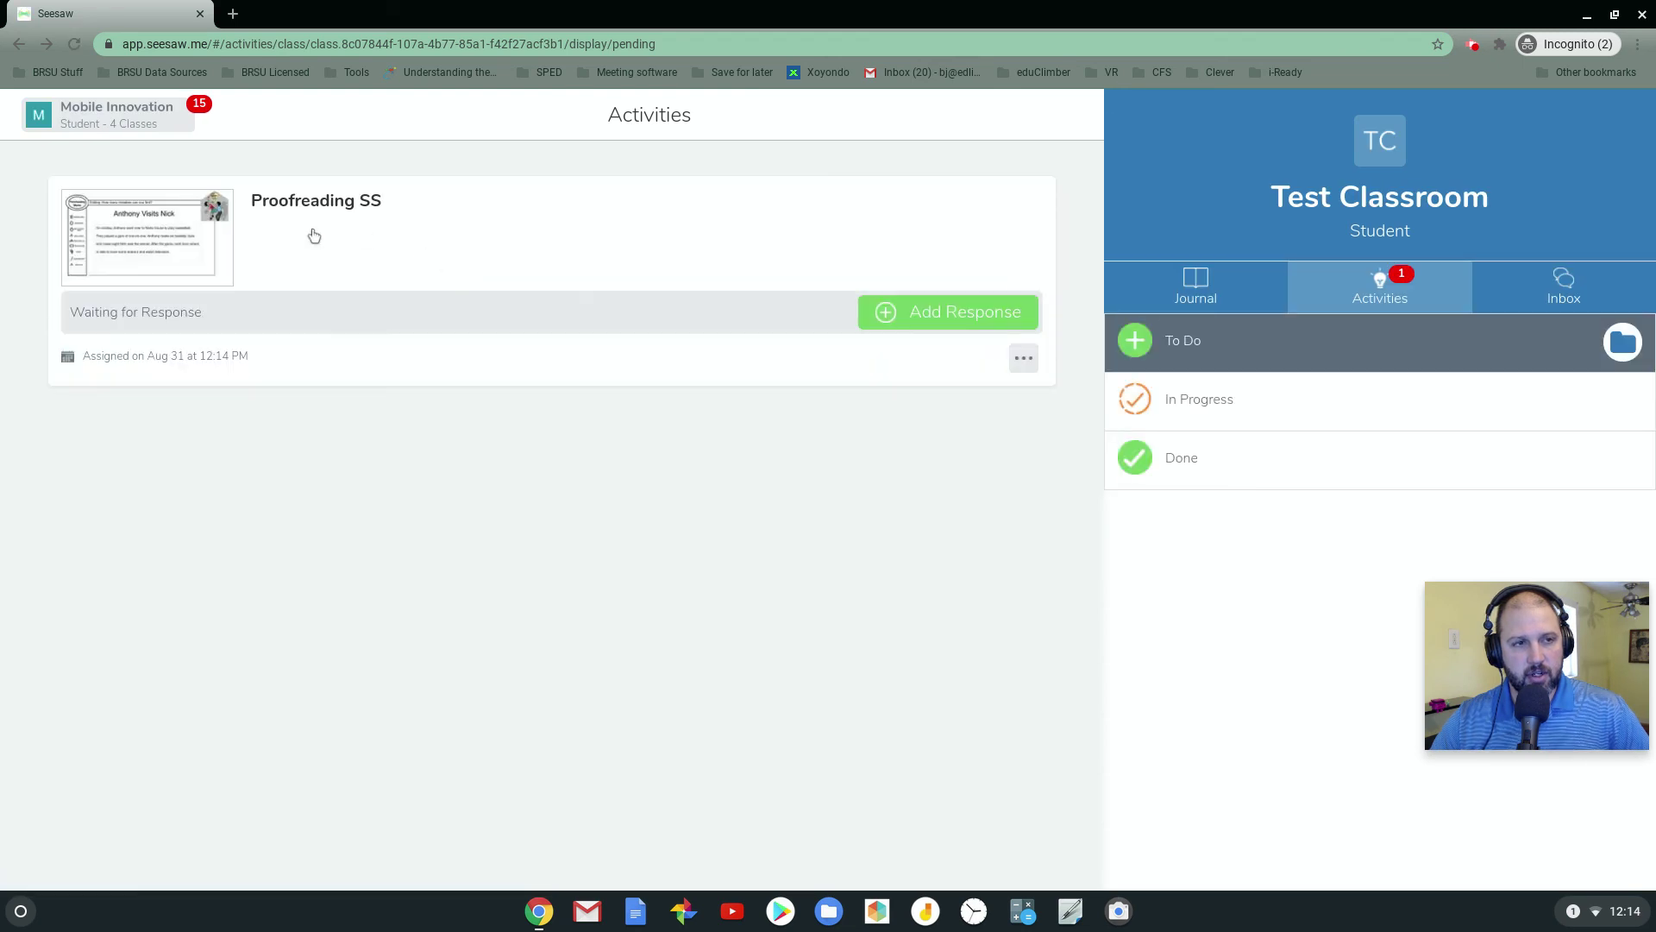
pyautogui.click(960, 323)
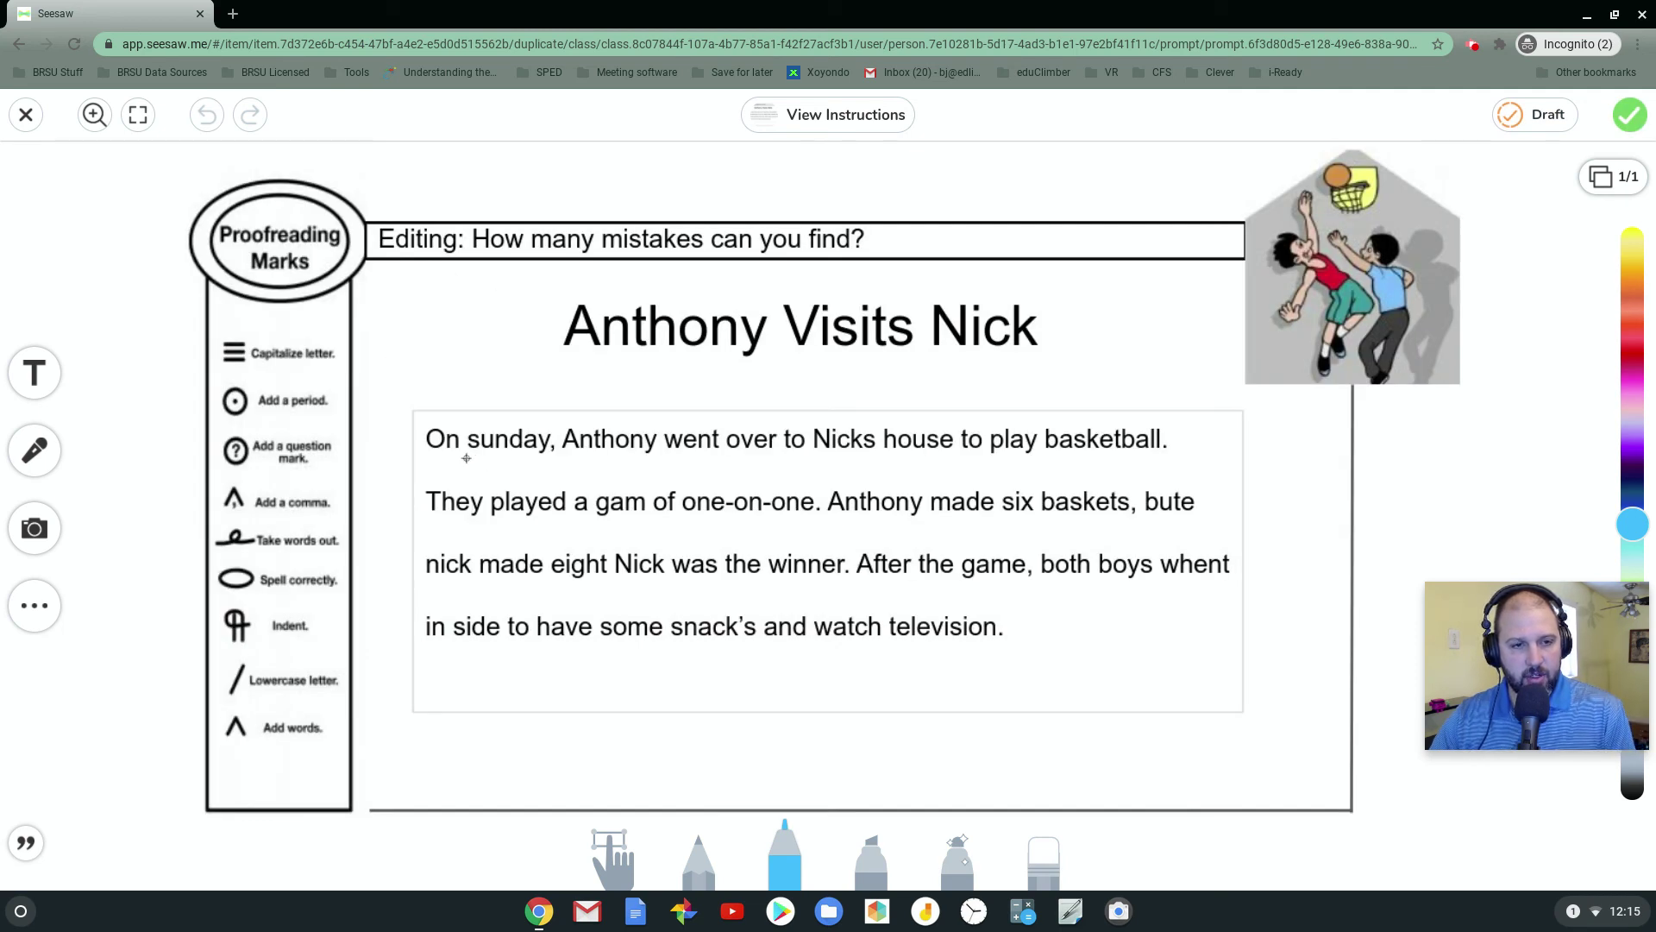
# Draw the capitalize mark under 'sunday', circle 'bute' and 'gam', and submit to the journal
pyautogui.moveTo(466, 458); pyautogui.dragTo(479, 475)
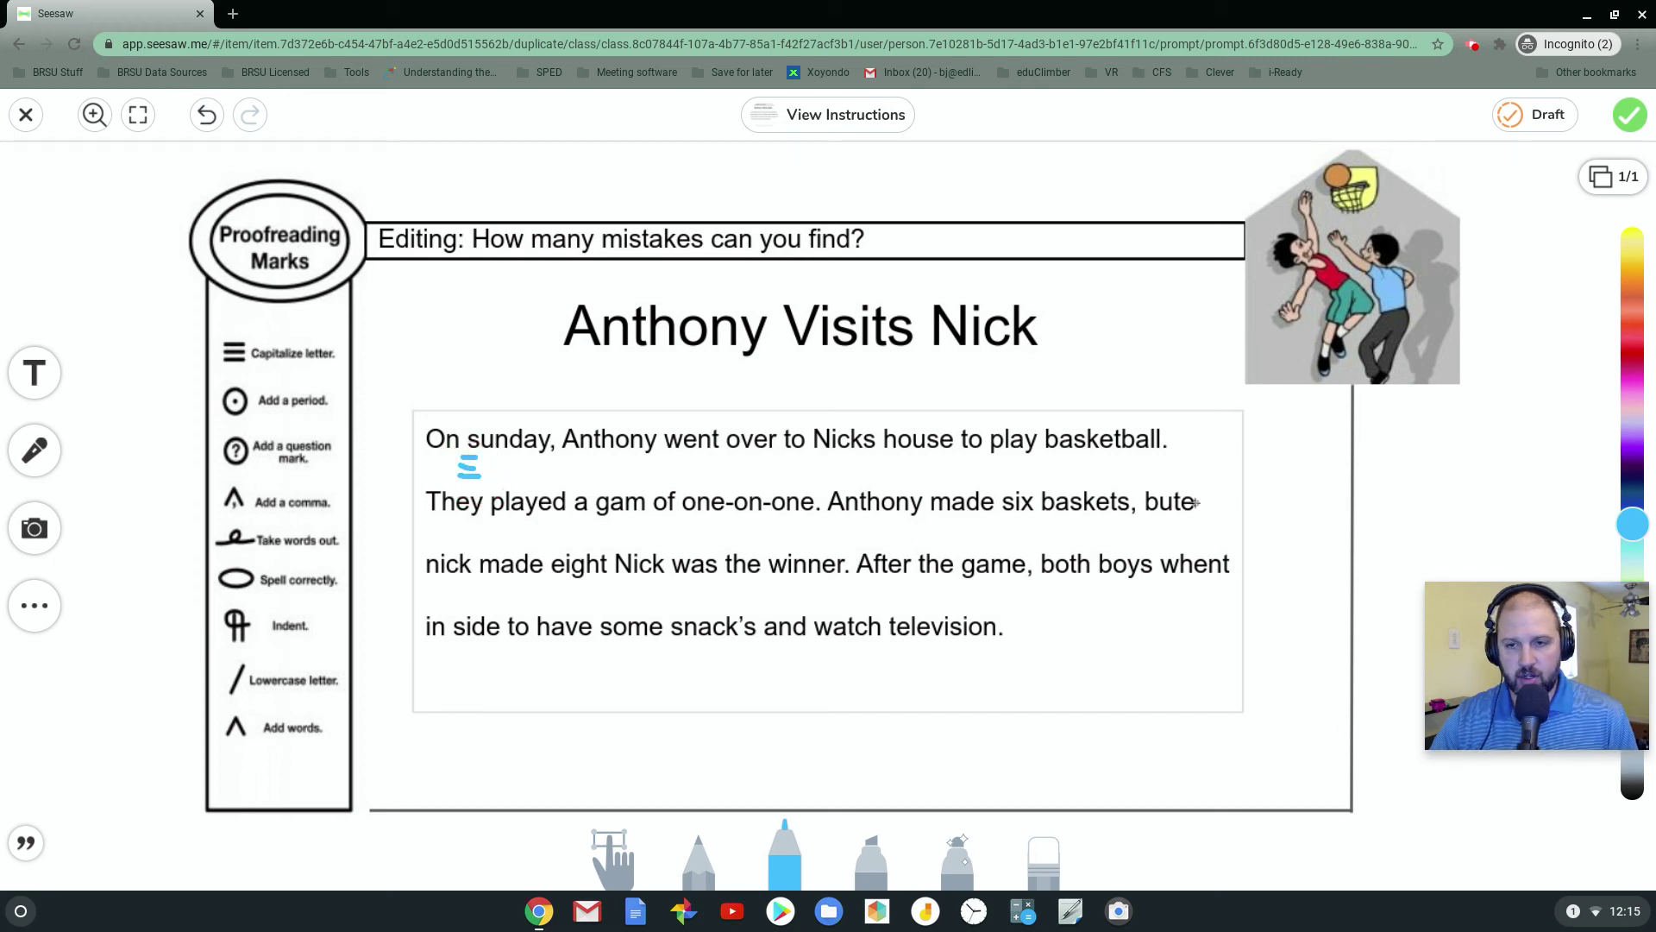
pyautogui.moveTo(1197, 485)
pyautogui.mouseDown()
pyautogui.moveTo(1152, 519)
pyautogui.moveTo(1191, 489)
pyautogui.mouseUp()
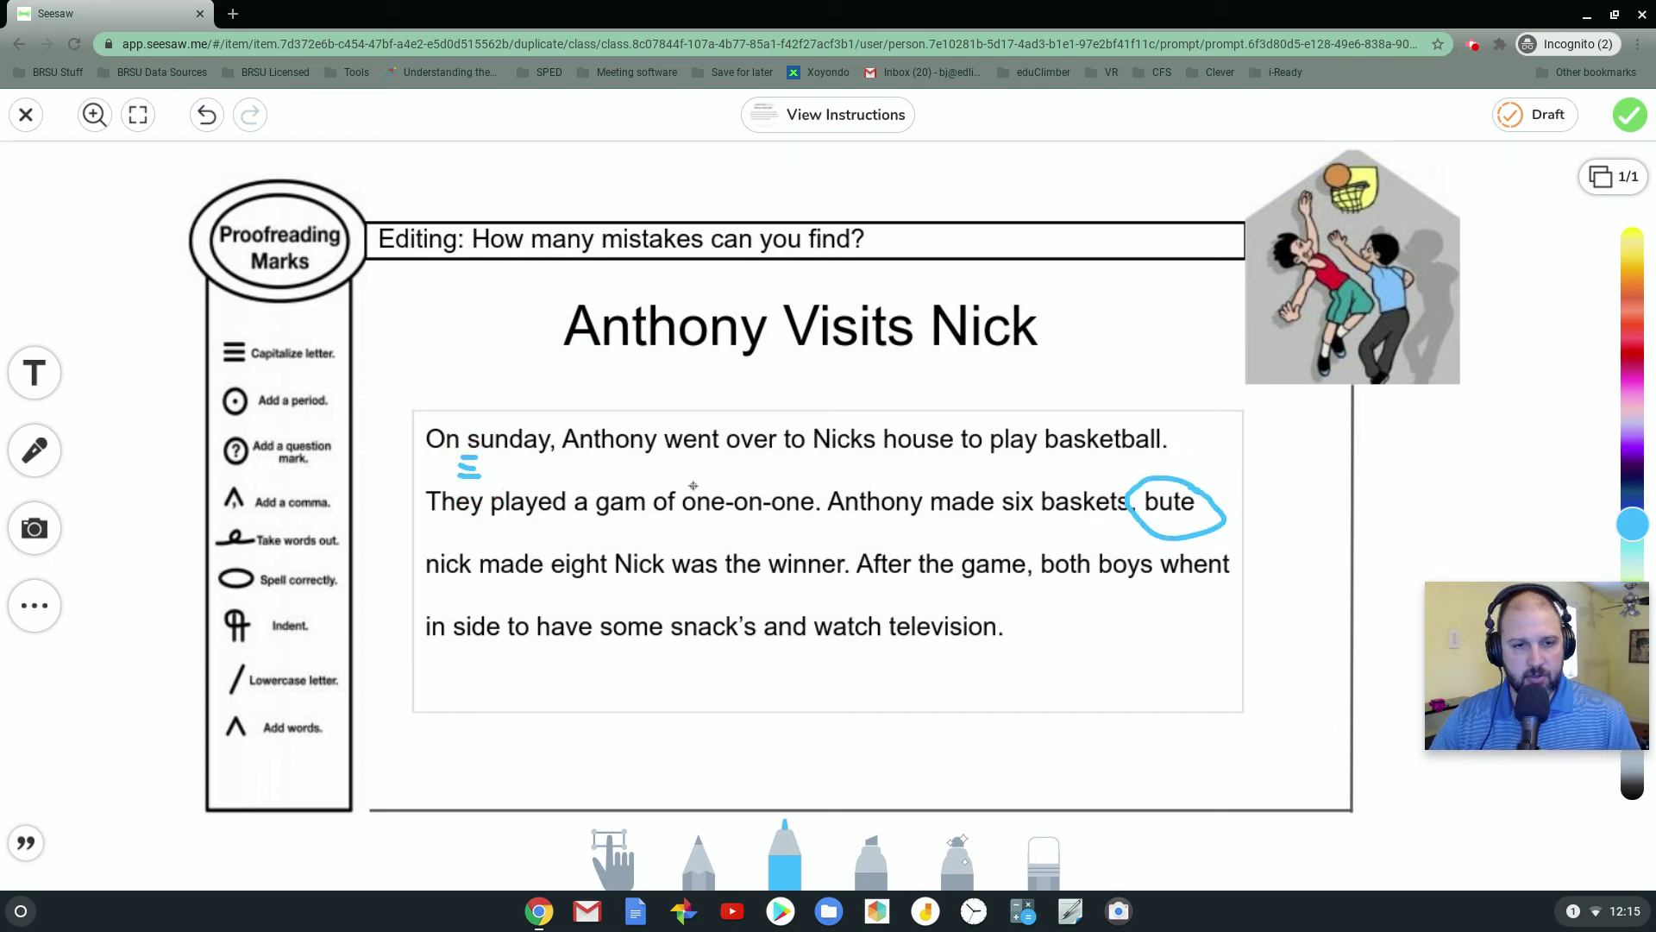
pyautogui.moveTo(654, 483)
pyautogui.mouseDown()
pyautogui.moveTo(603, 506)
pyautogui.moveTo(654, 509)
pyautogui.moveTo(651, 487)
pyautogui.mouseUp()
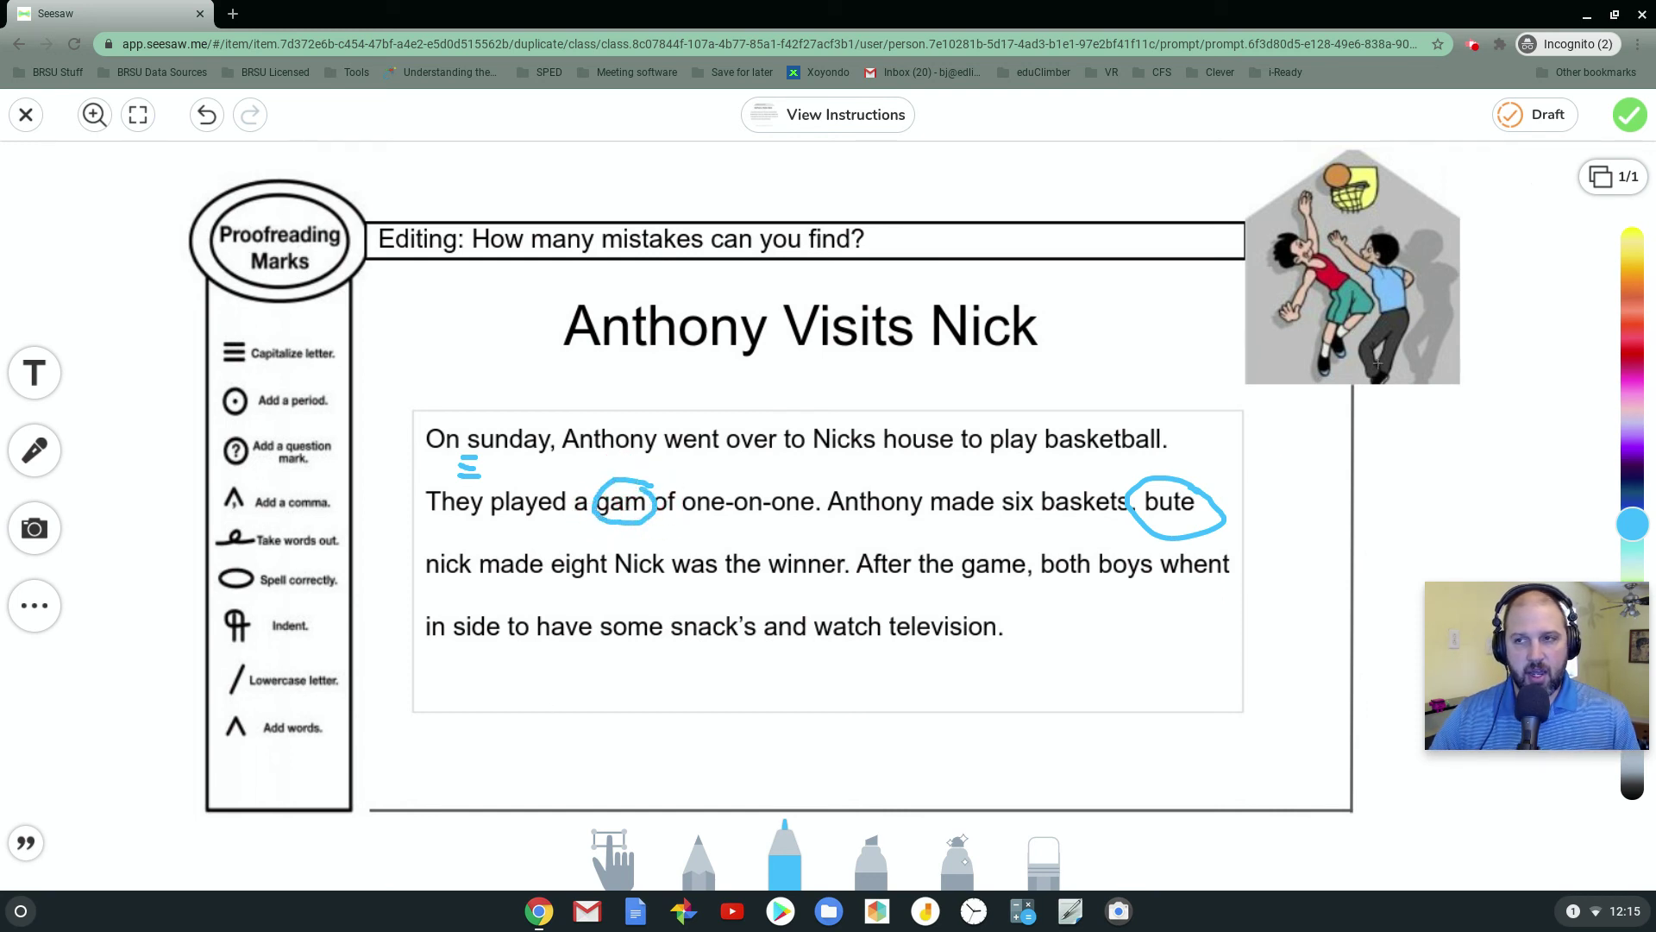
pyautogui.click(1631, 115)
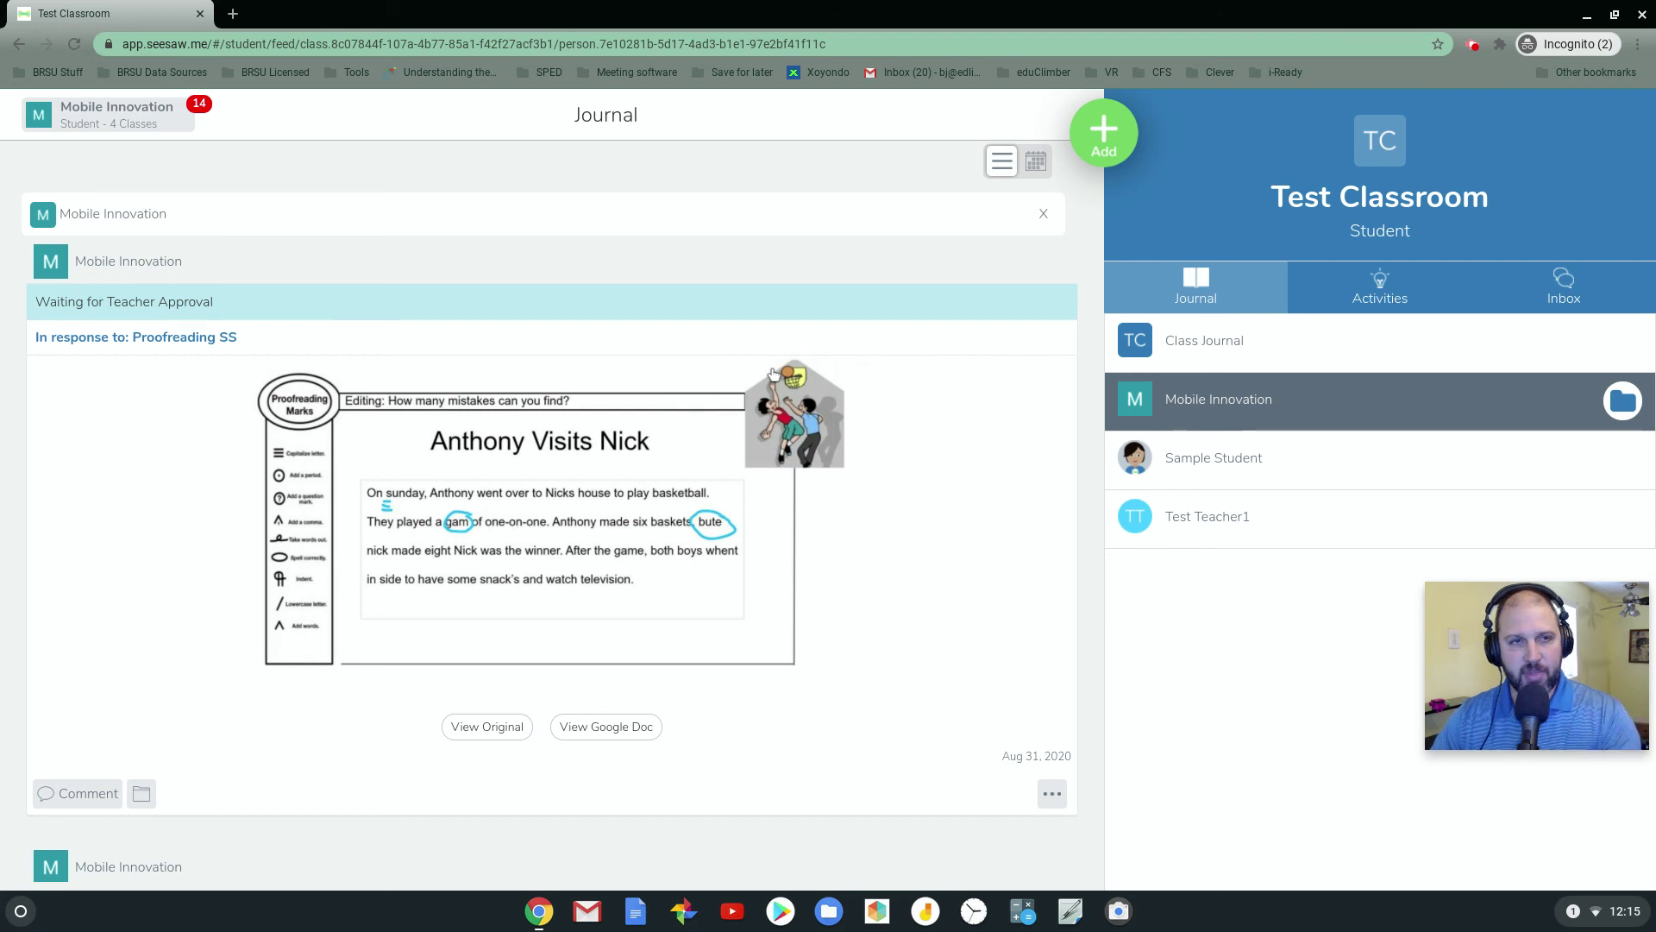
# Shrink the student window, bring the teacher's window forward, and refresh My Library
pyautogui.doubleClick(124, 19)
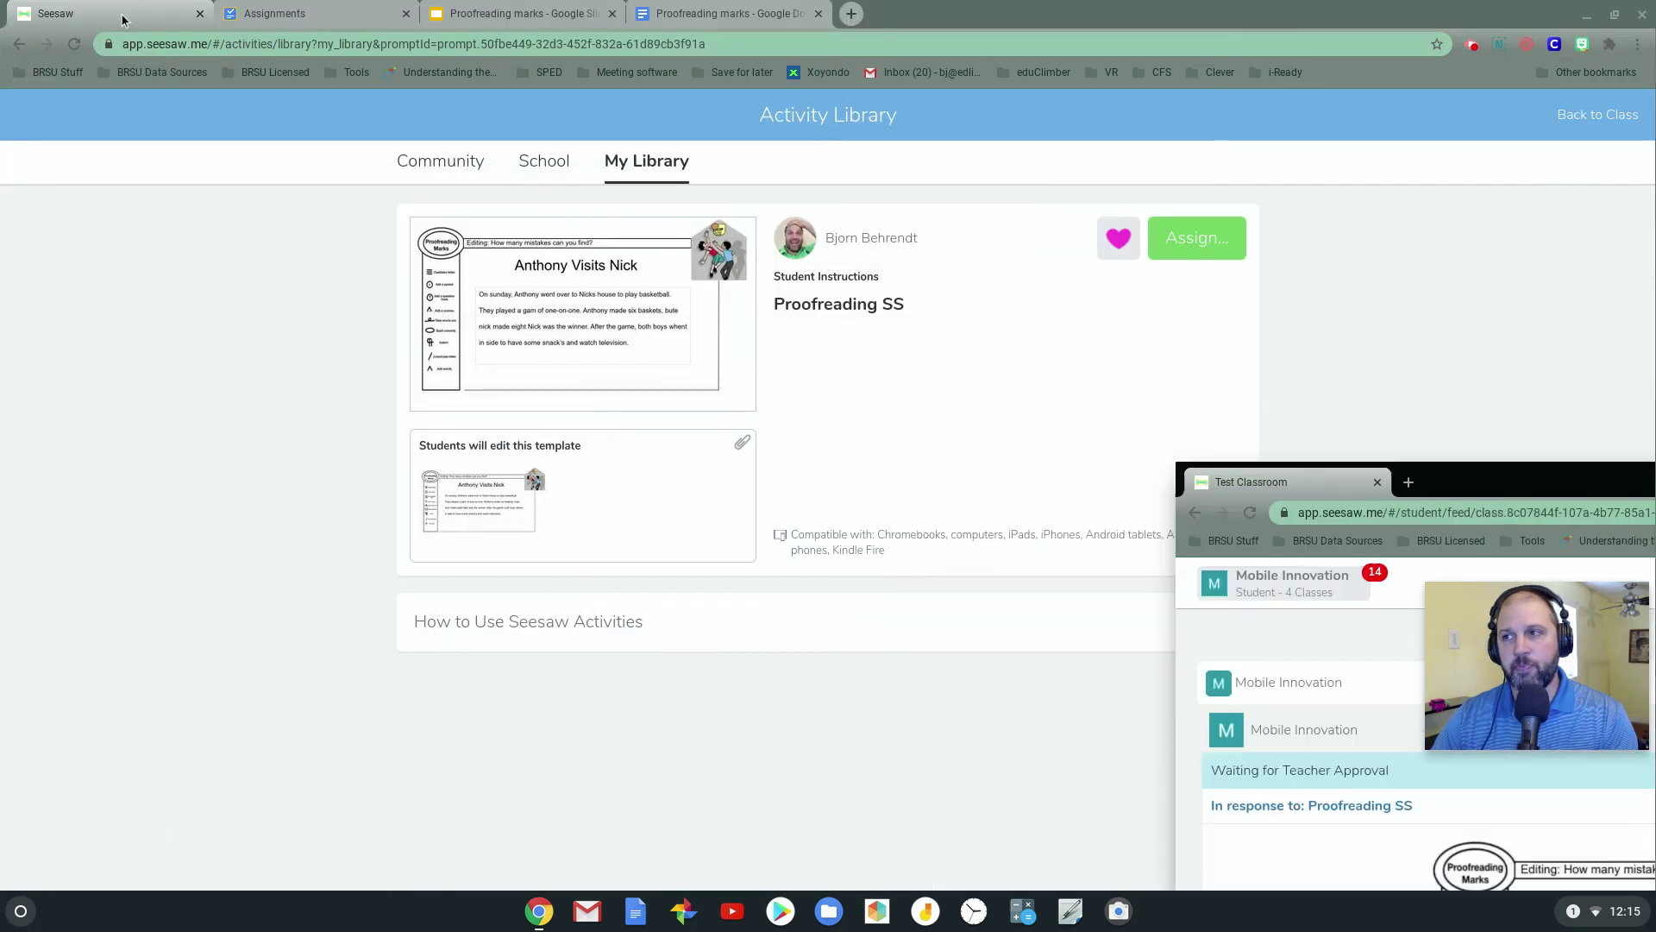
pyautogui.click(124, 19)
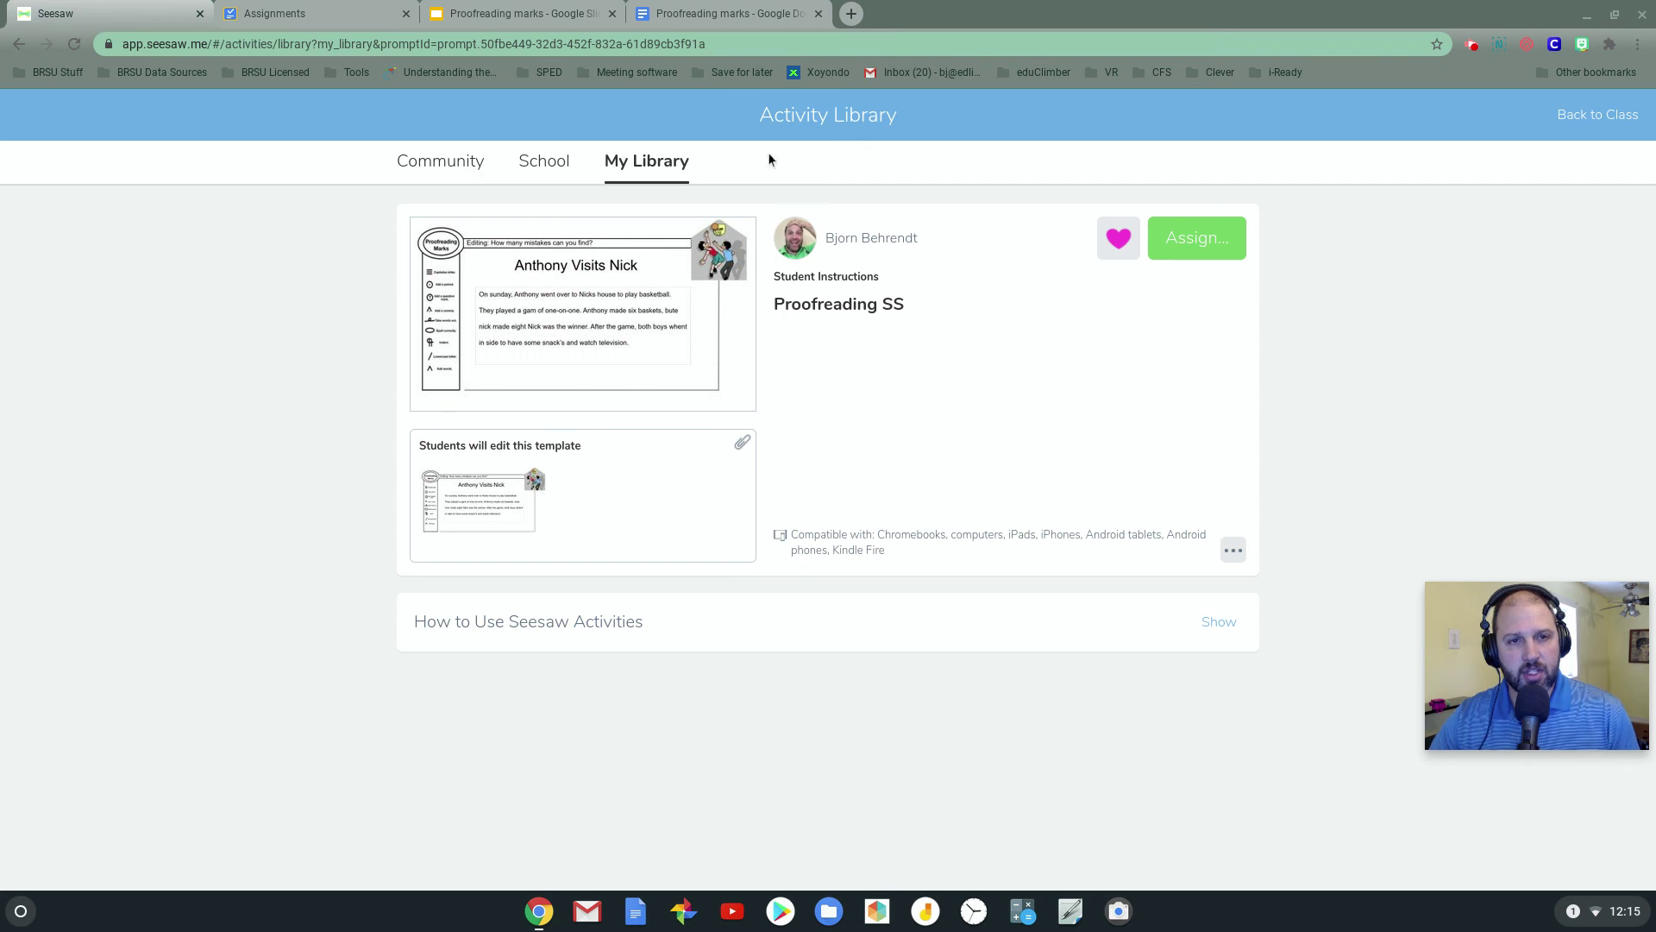
pyautogui.click(650, 169)
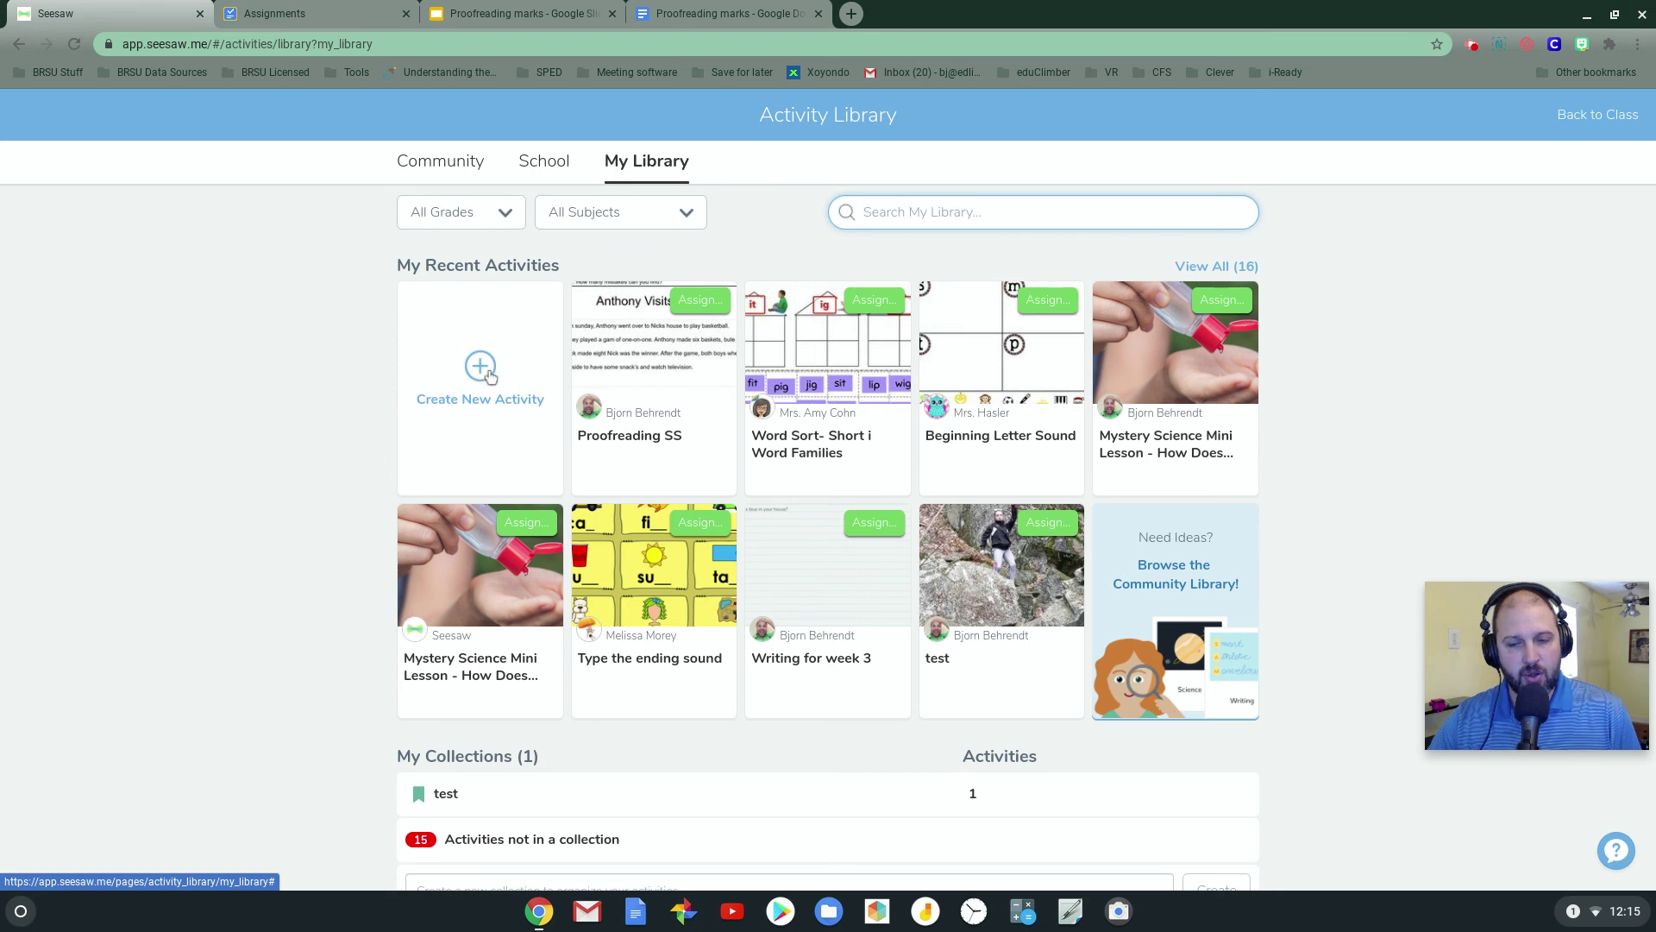
# Create a new assignment for test course and title it 'Proofreading Drive'
pyautogui.click(269, 11)
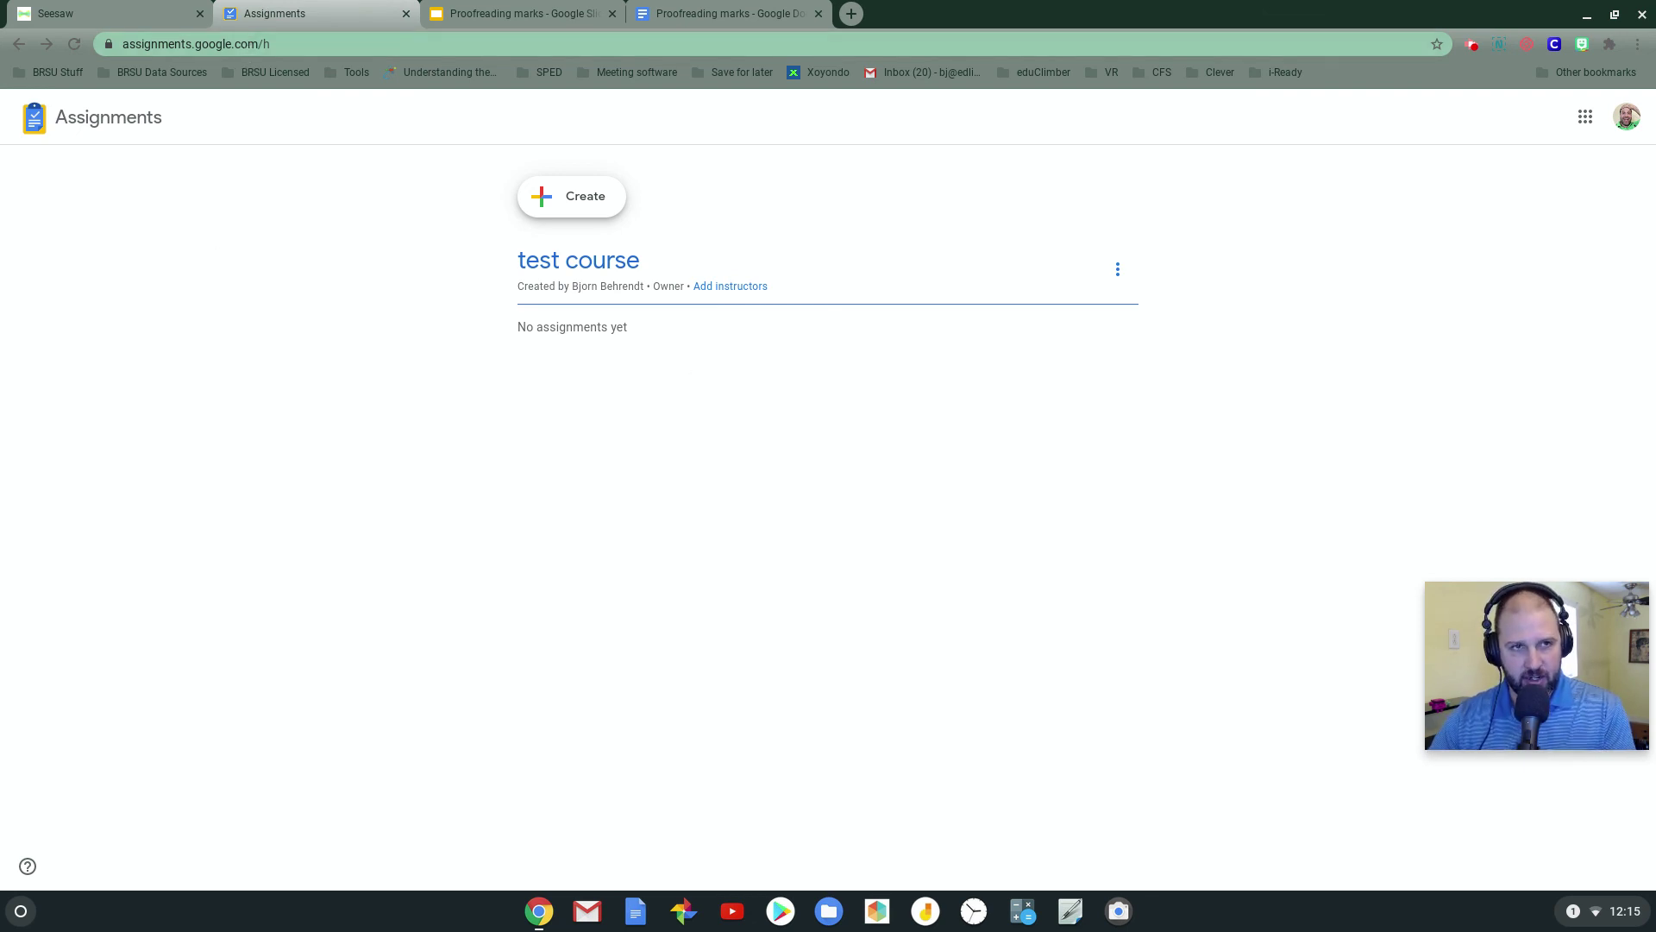
pyautogui.click(572, 195)
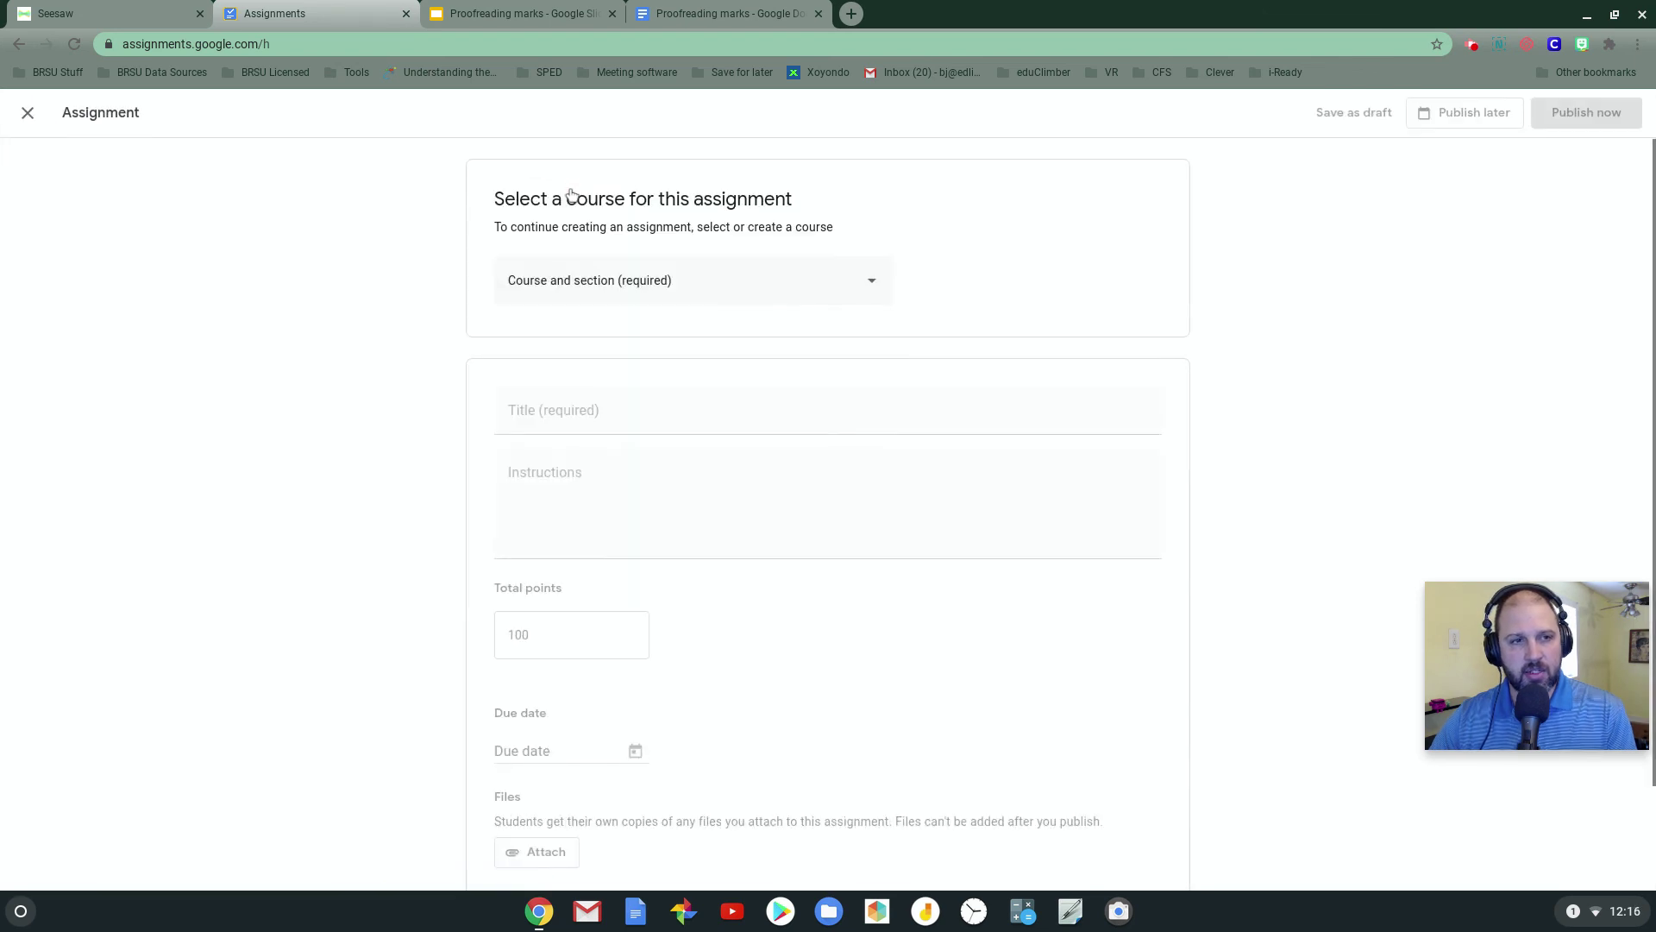
pyautogui.click(714, 271)
pyautogui.click(554, 395)
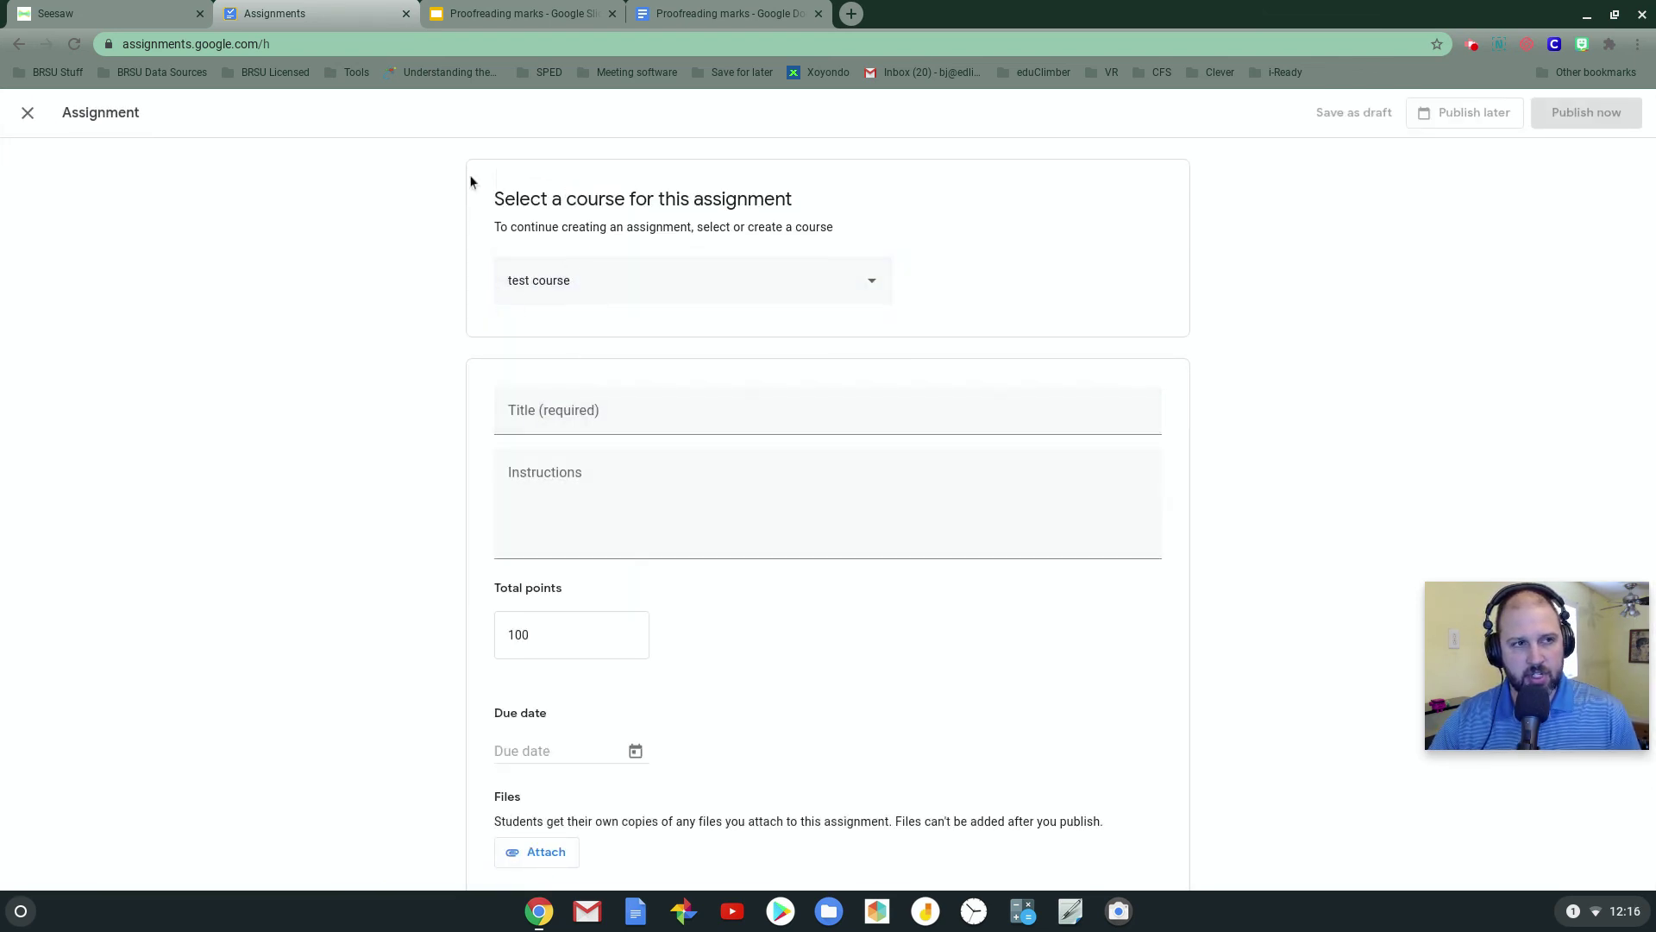
pyautogui.scroll(-1, 517, 311)
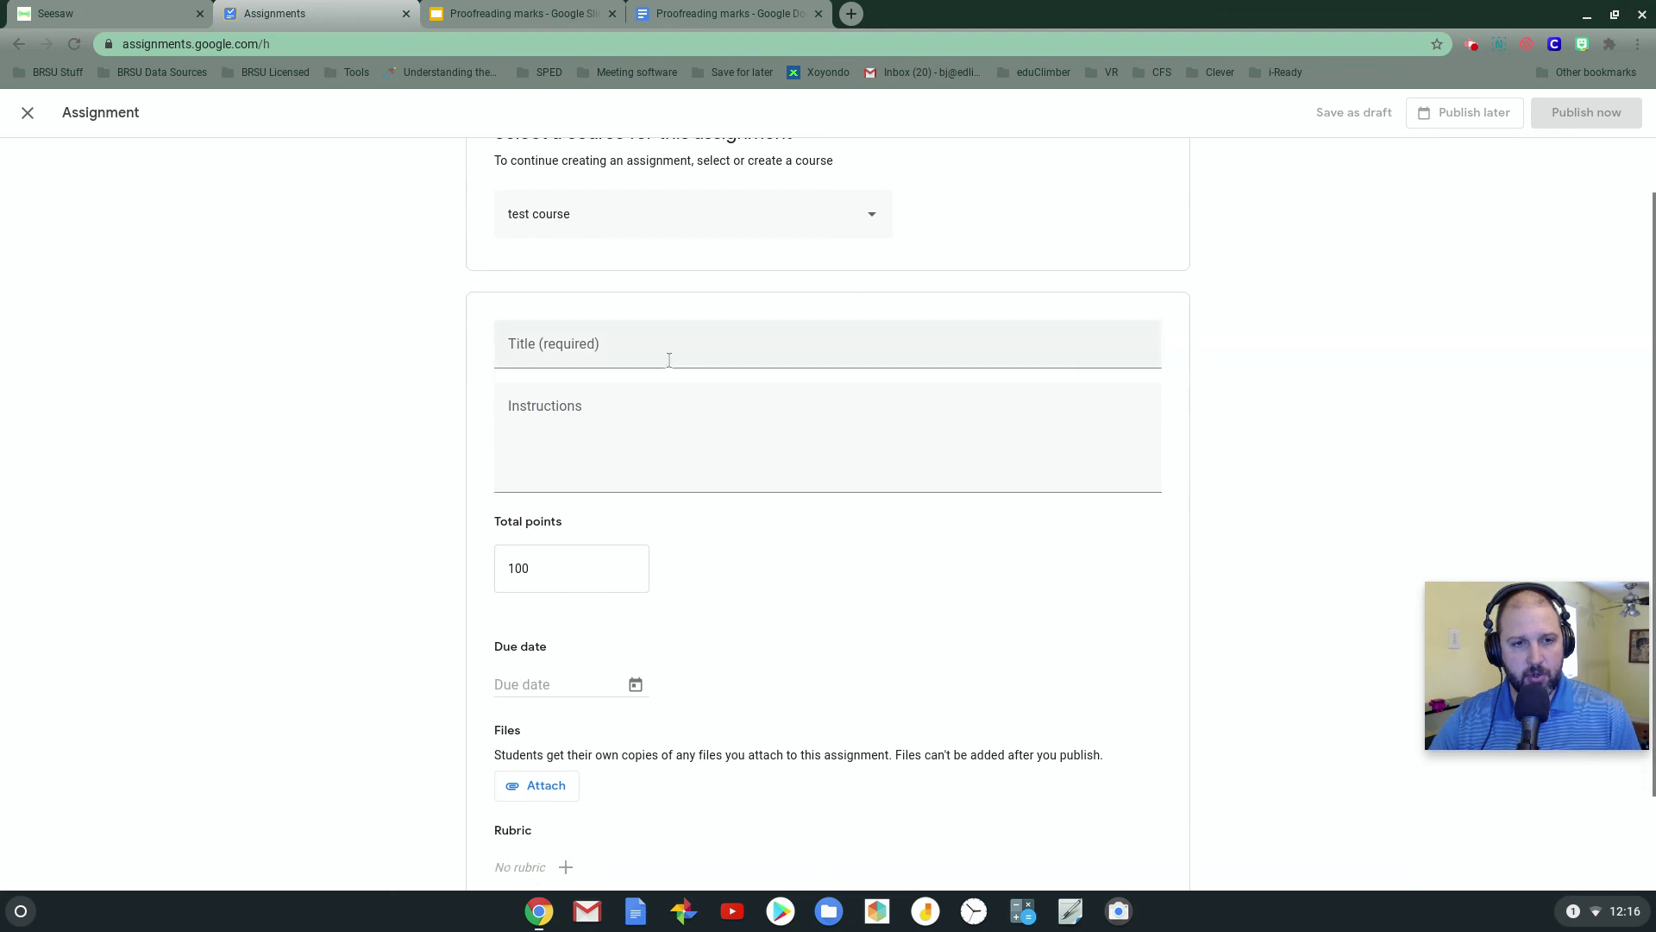
pyautogui.click(666, 356)
pyautogui.write('Proofr')
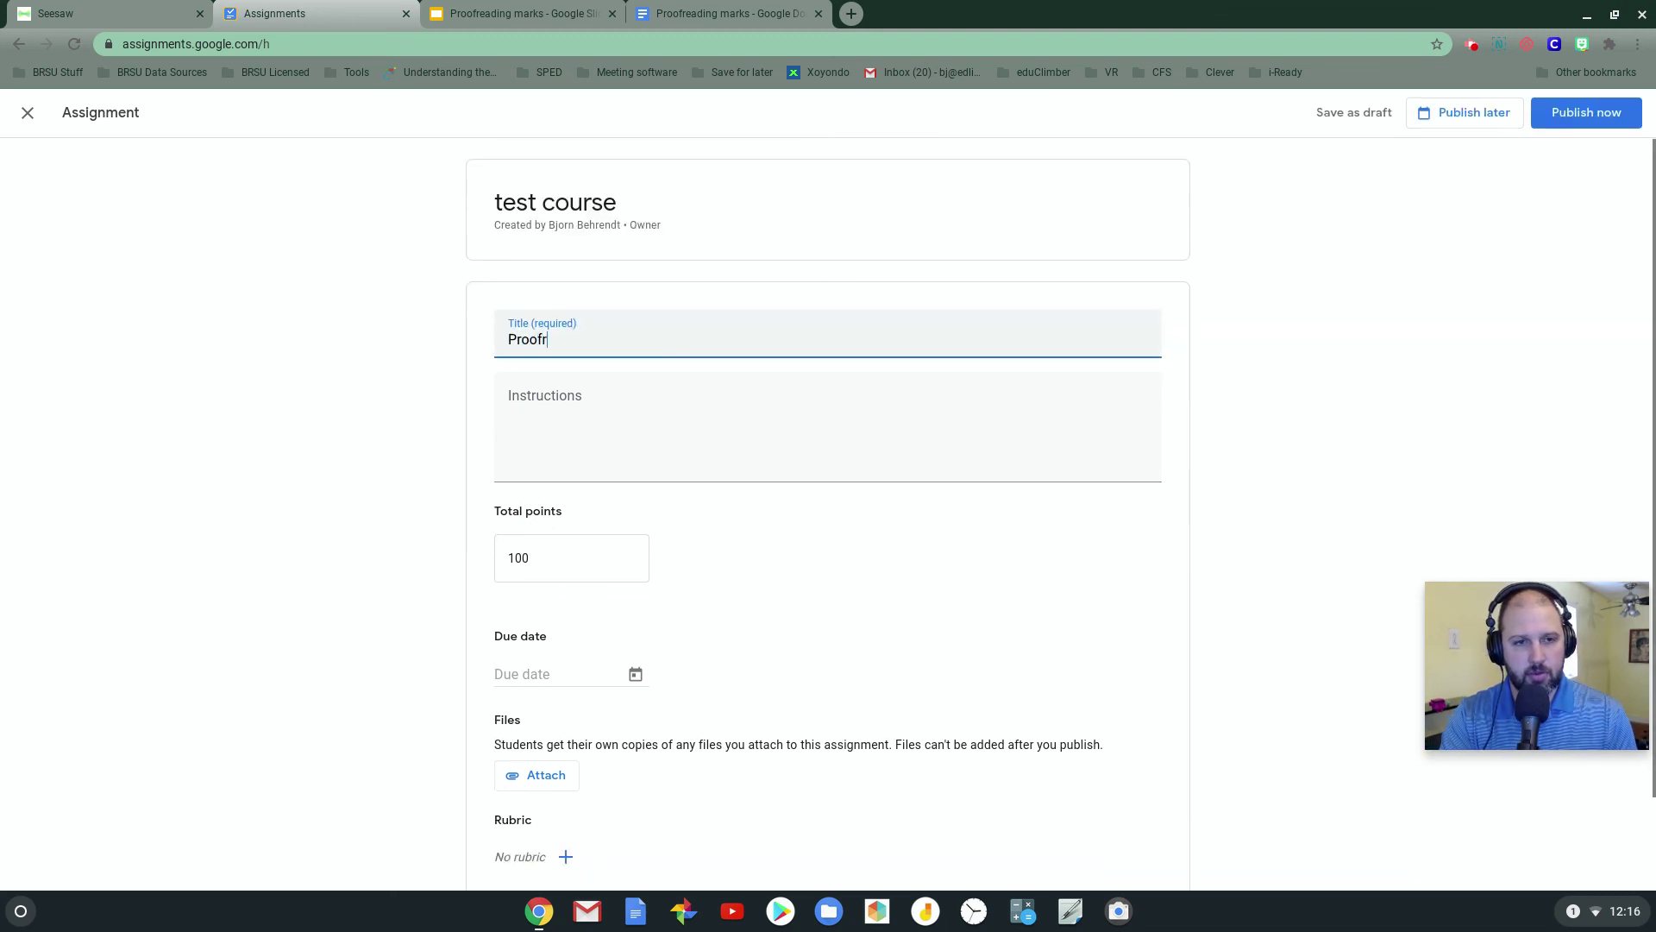
pyautogui.write('eading Drive')
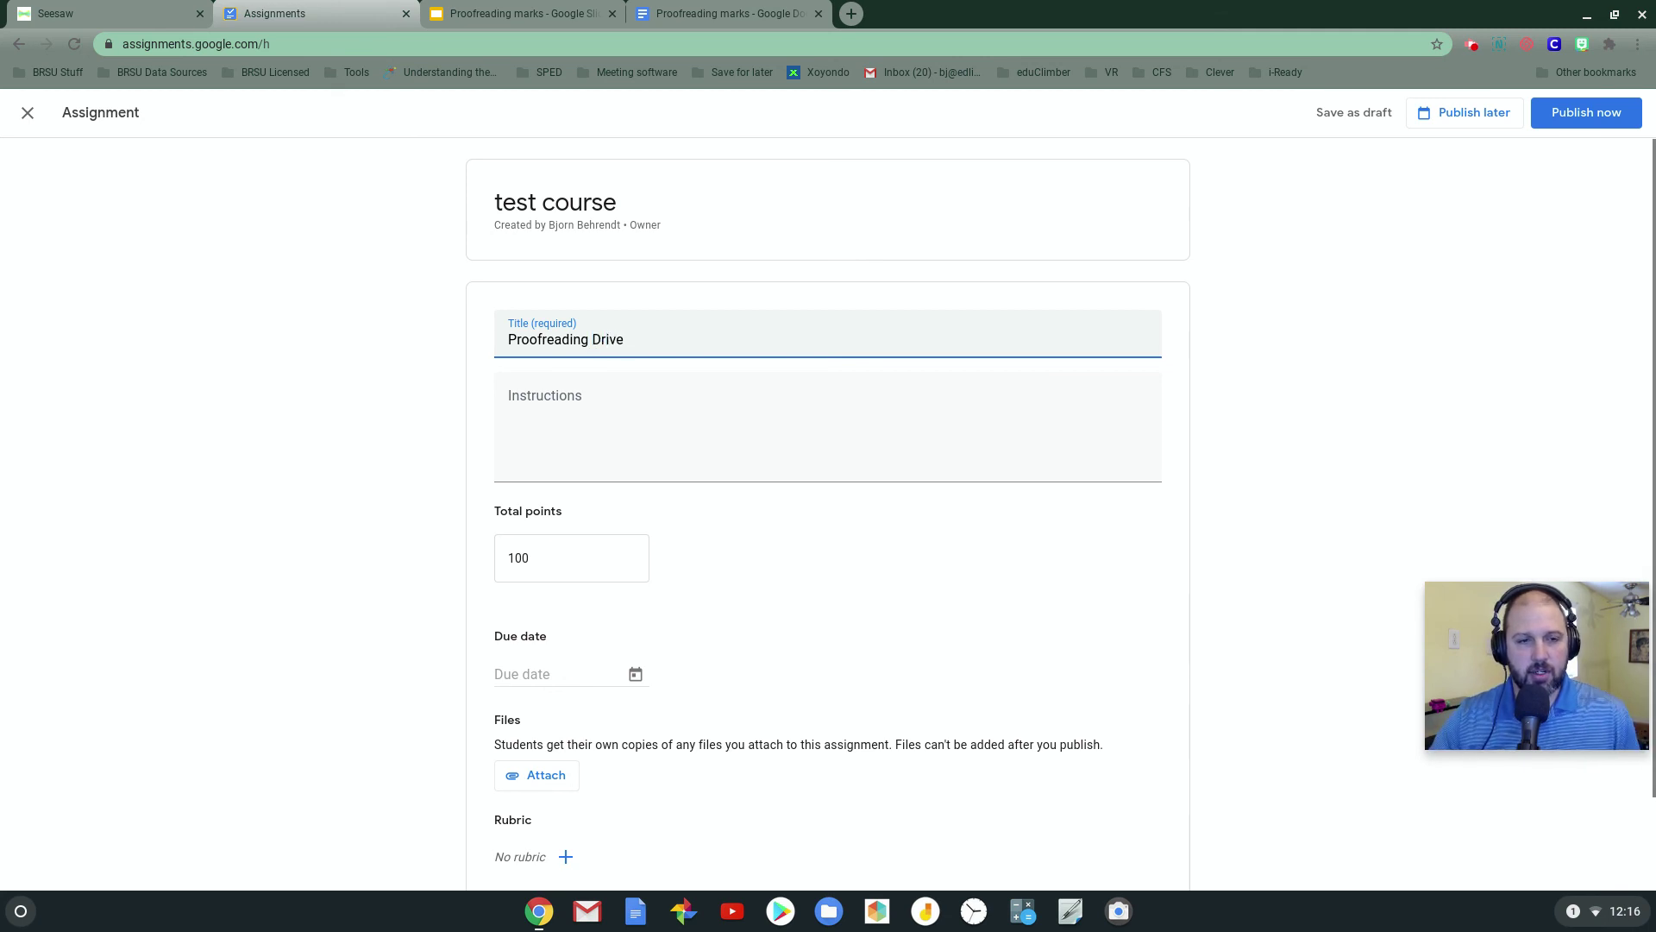
pyautogui.scroll(-2, 627, 518)
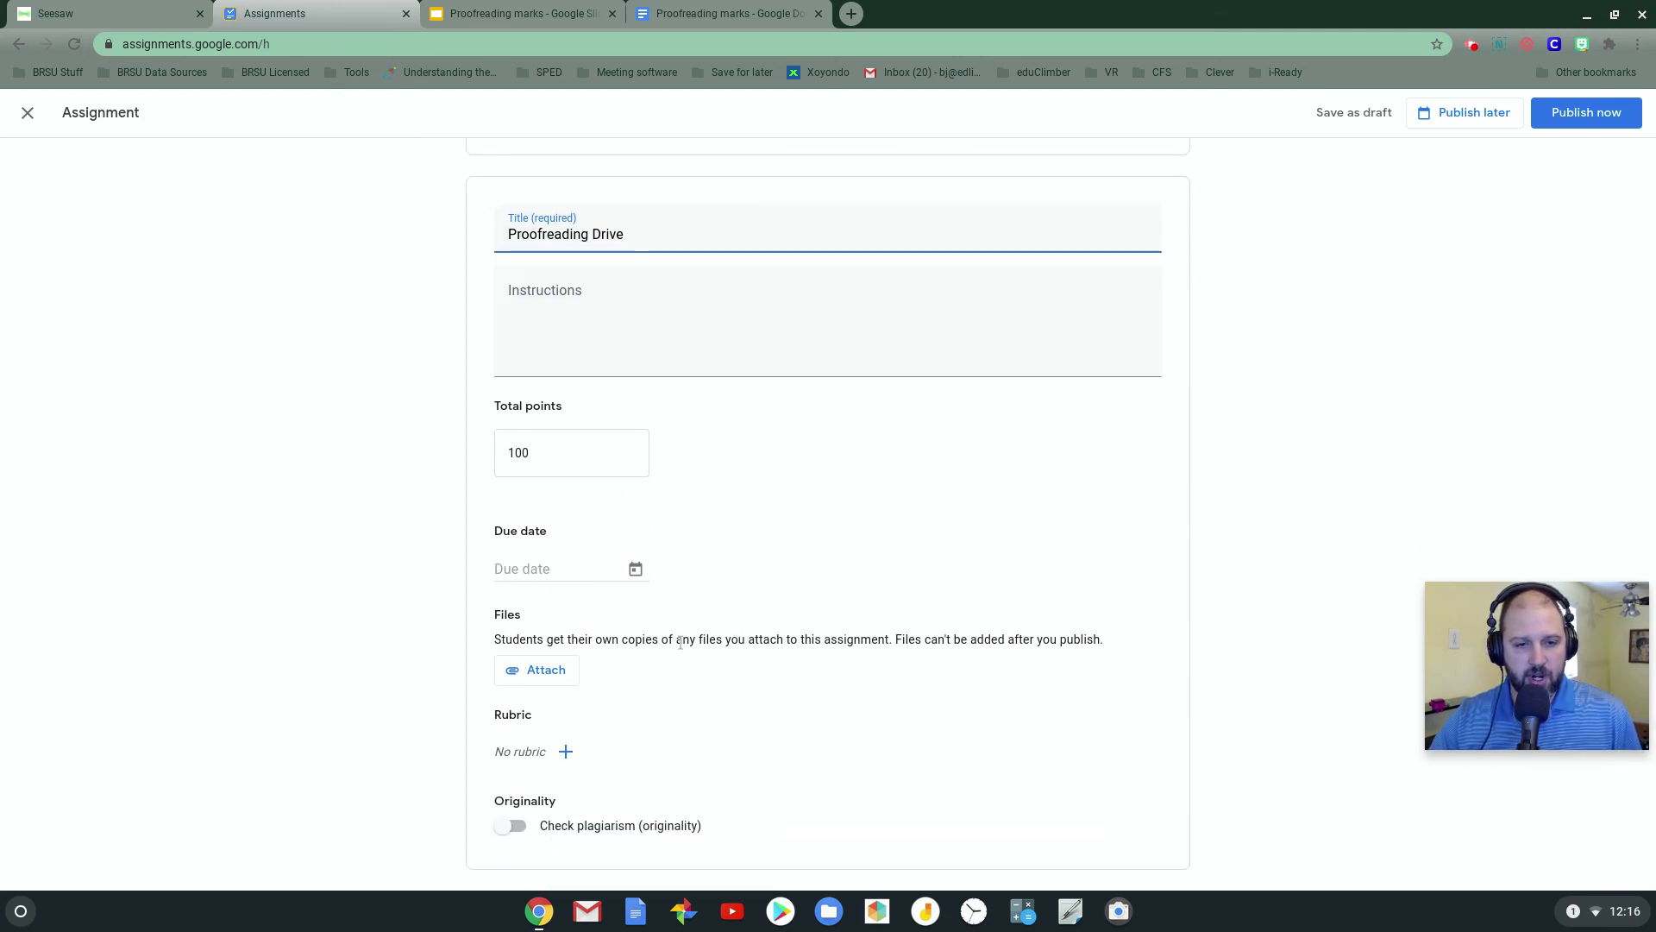
# Attach the Proofreading marks Doc from the Drive picker so each student gets a copy
pyautogui.click(537, 673)
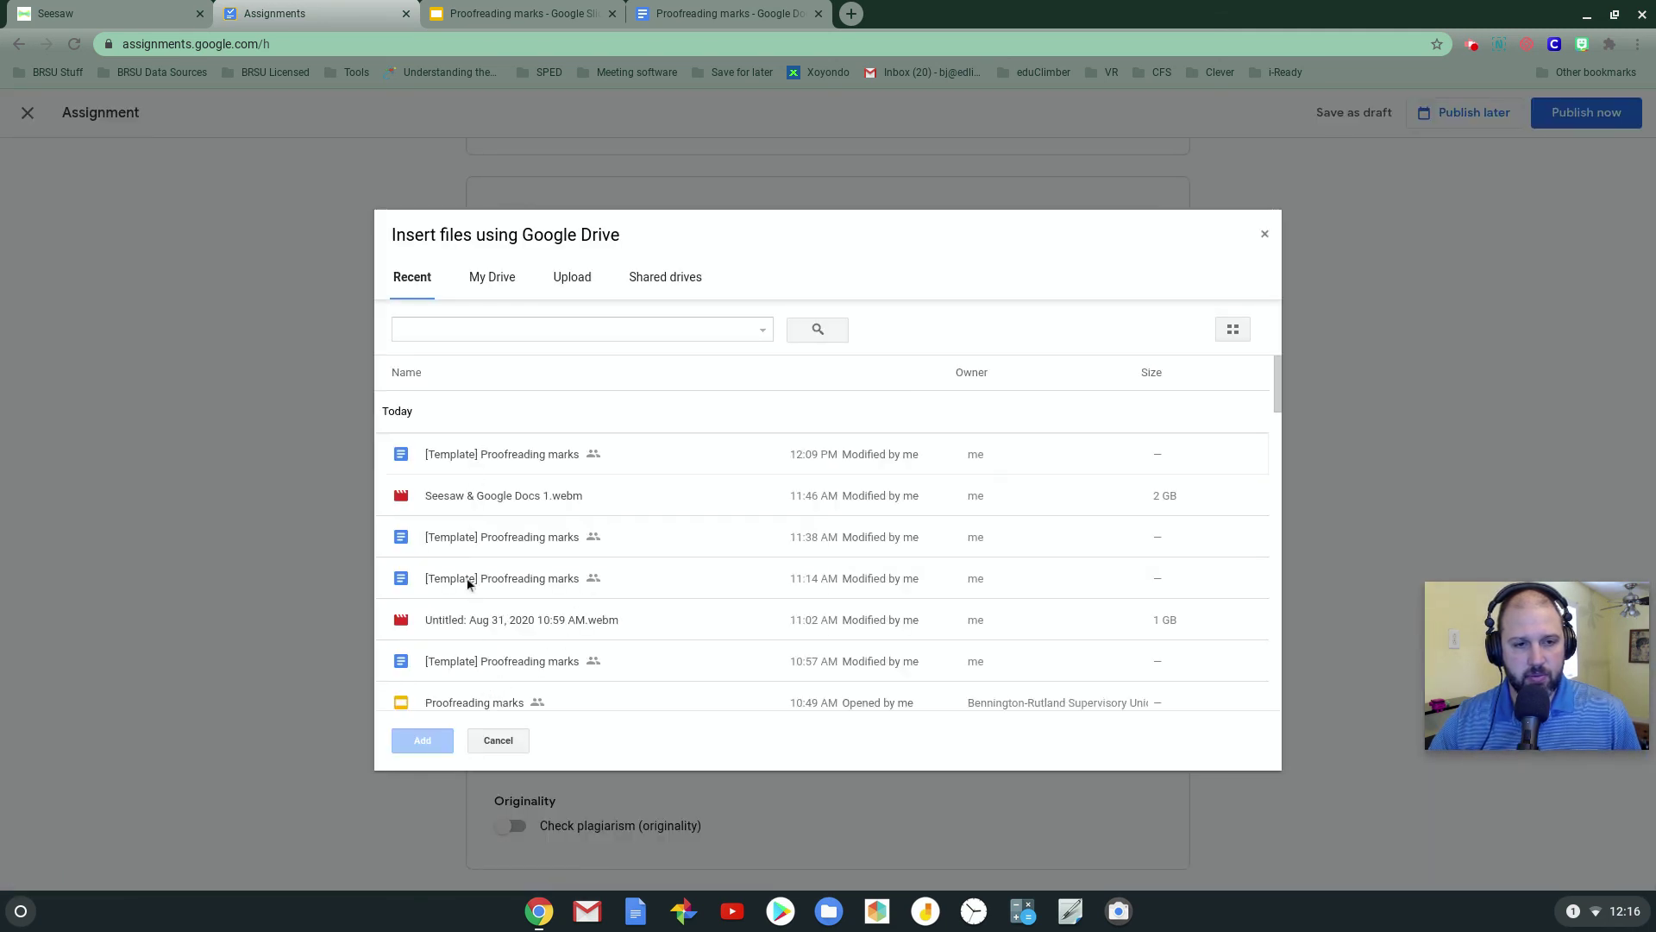
pyautogui.click(496, 330)
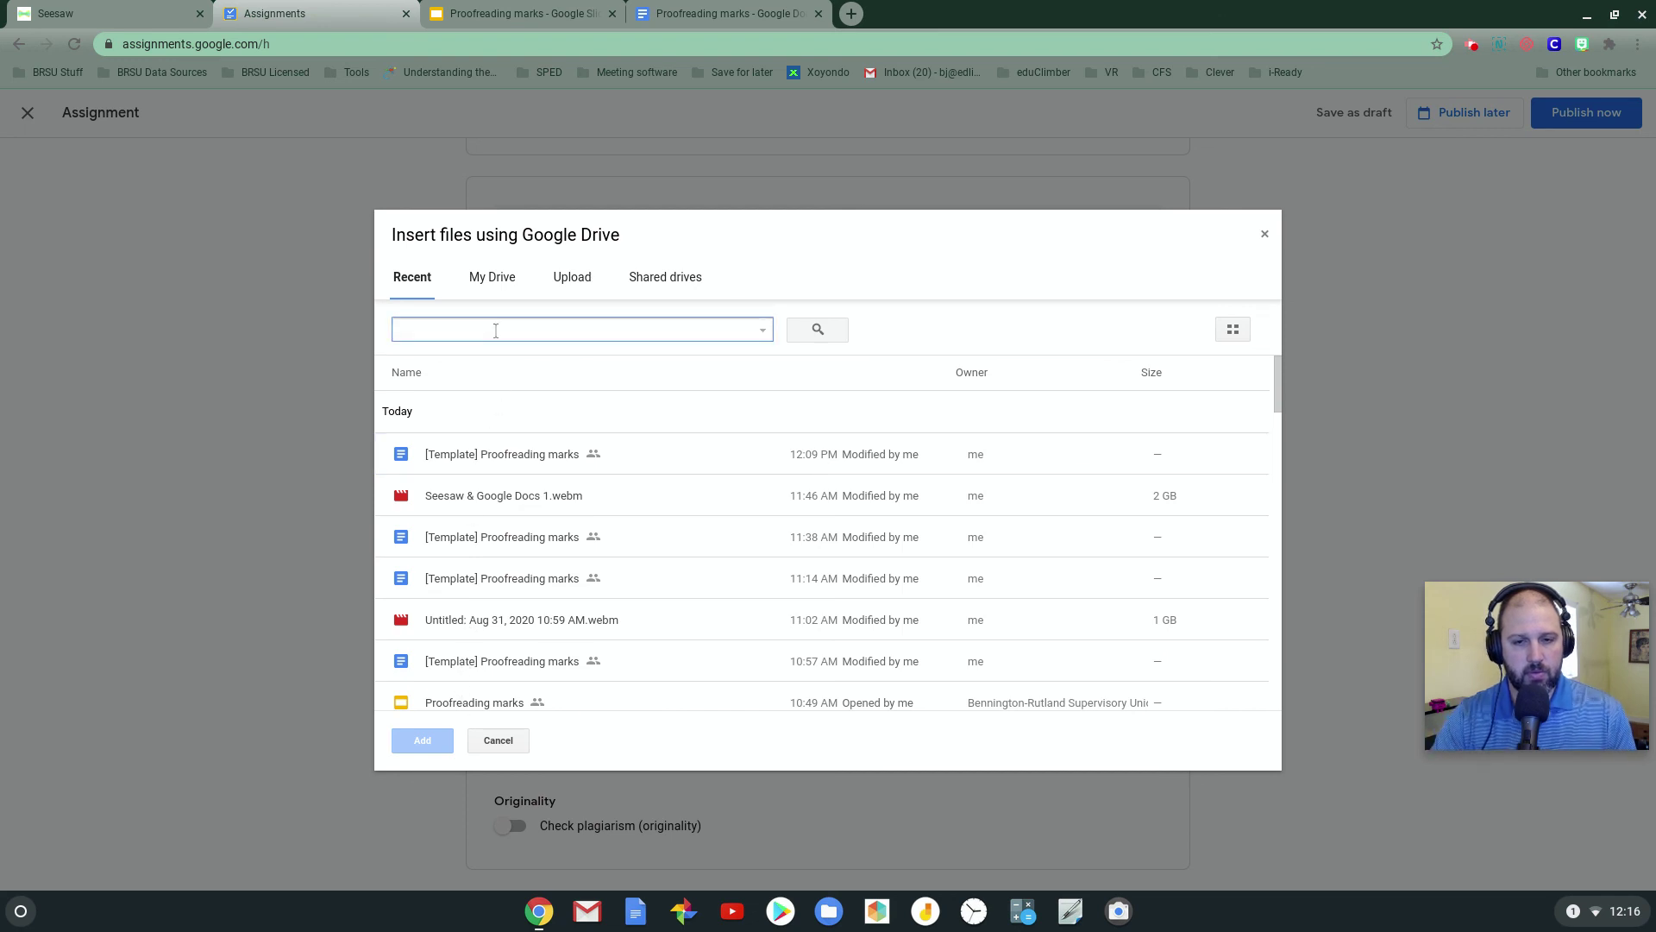
pyautogui.scroll(-3, 491, 561)
pyautogui.click(483, 634)
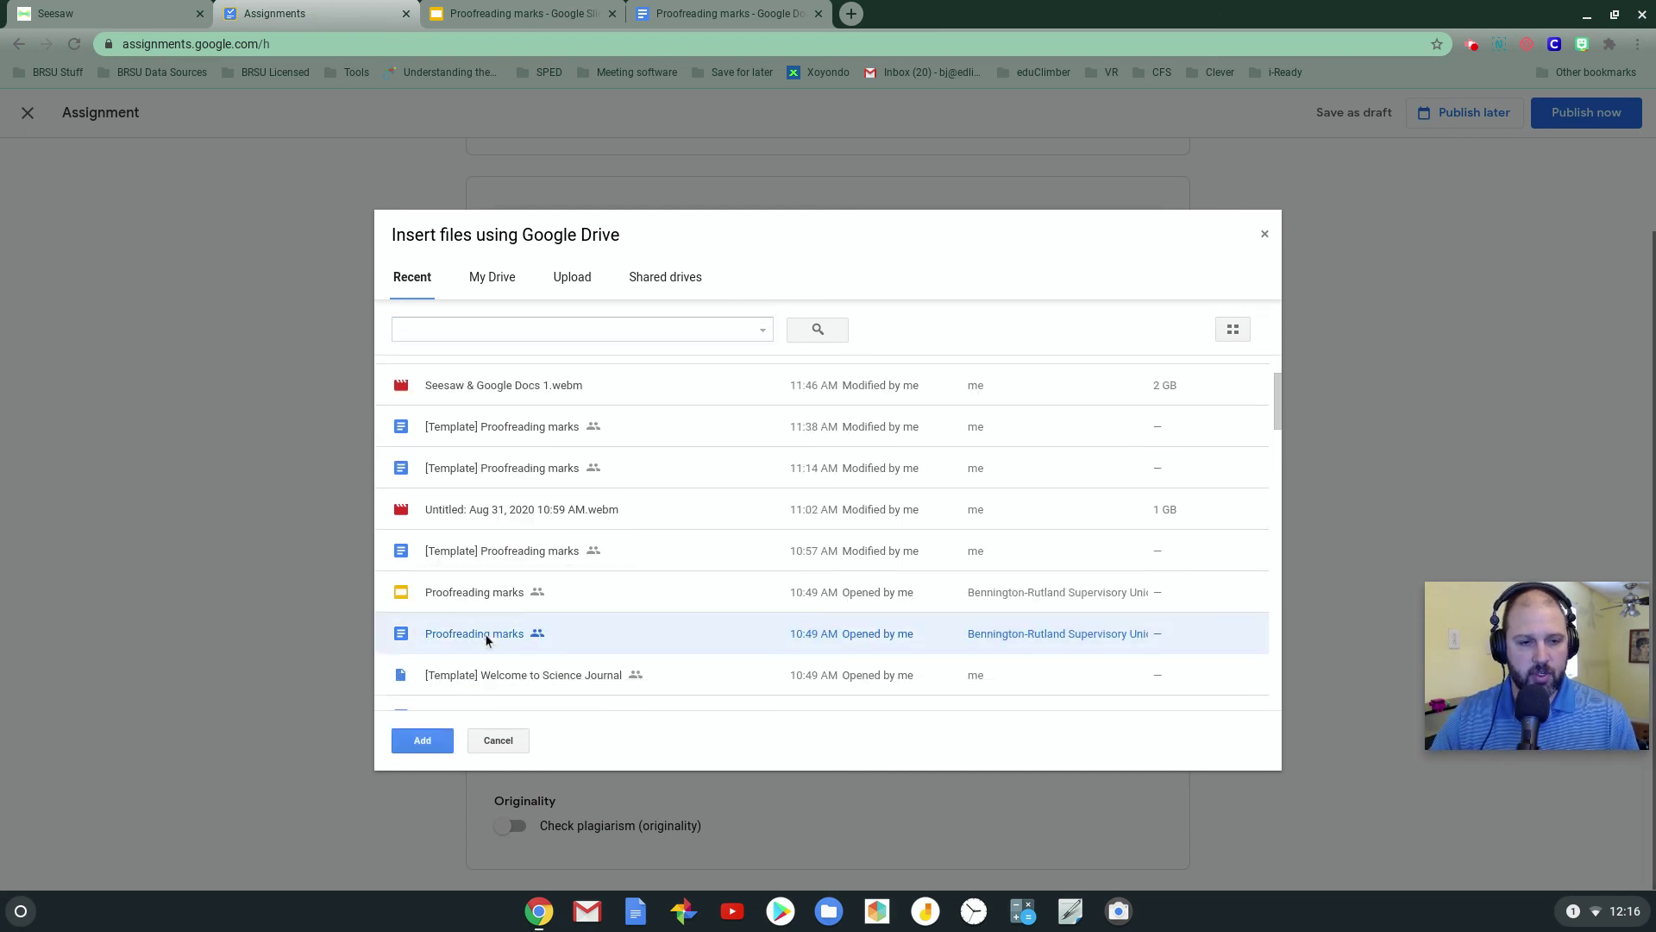
pyautogui.click(422, 740)
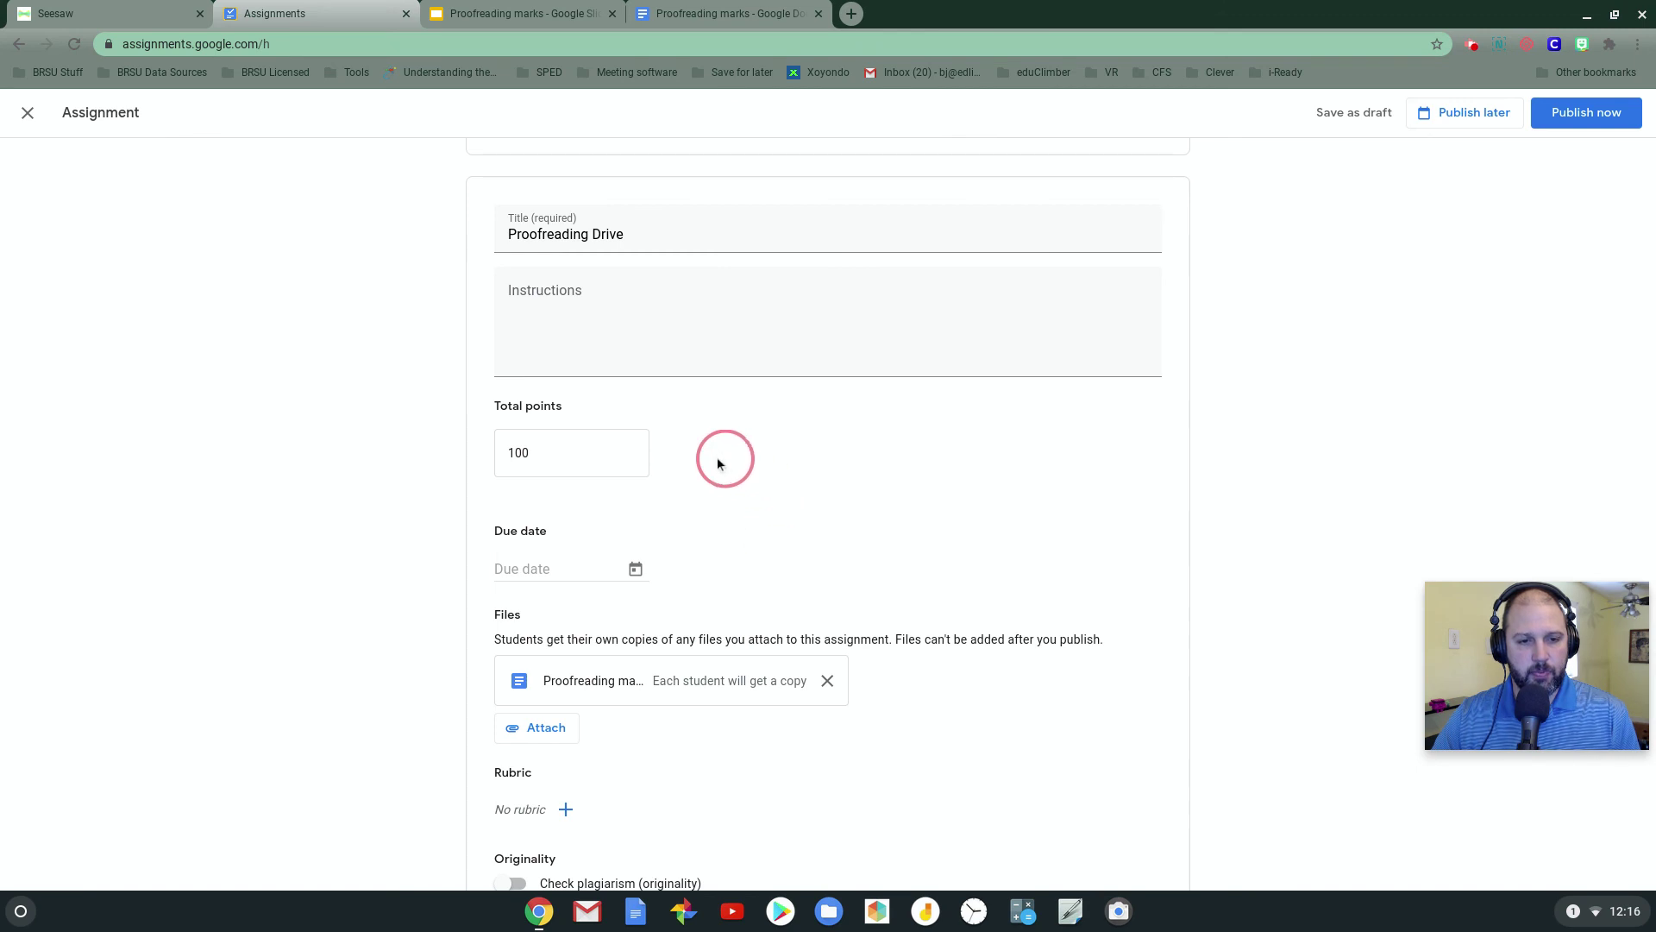
pyautogui.scroll(-1, 573, 696)
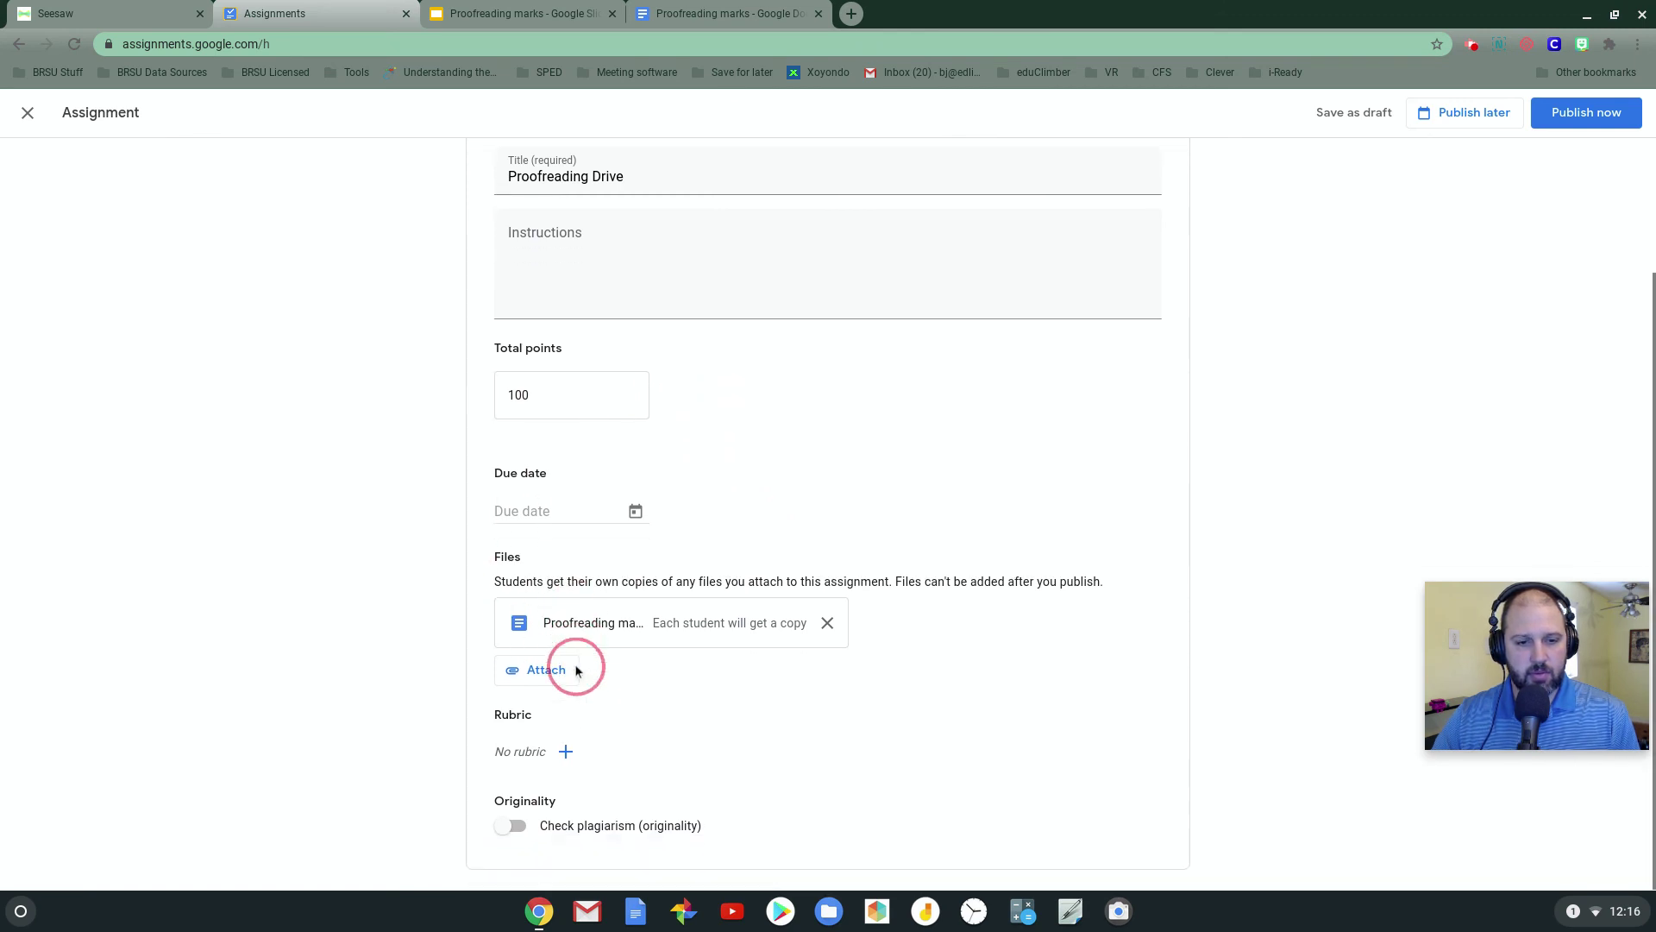
pyautogui.scroll(3, 569, 603)
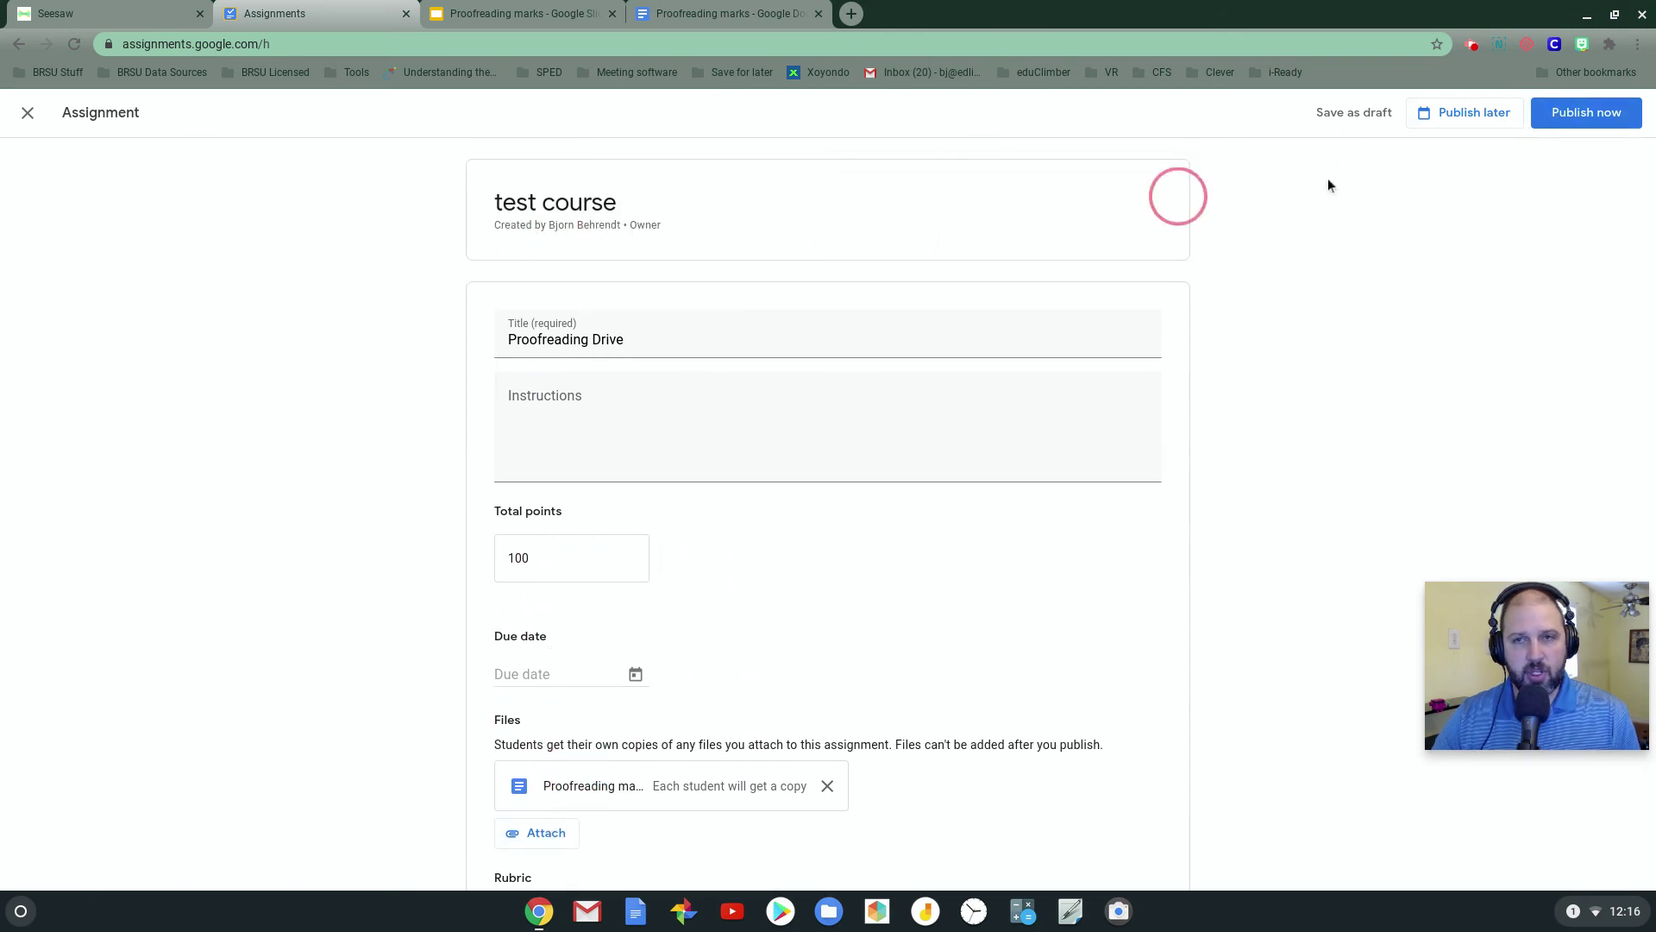
# Publish the assignment, then copy the Proofreading Drive share link from its options menu
pyautogui.click(1583, 128)
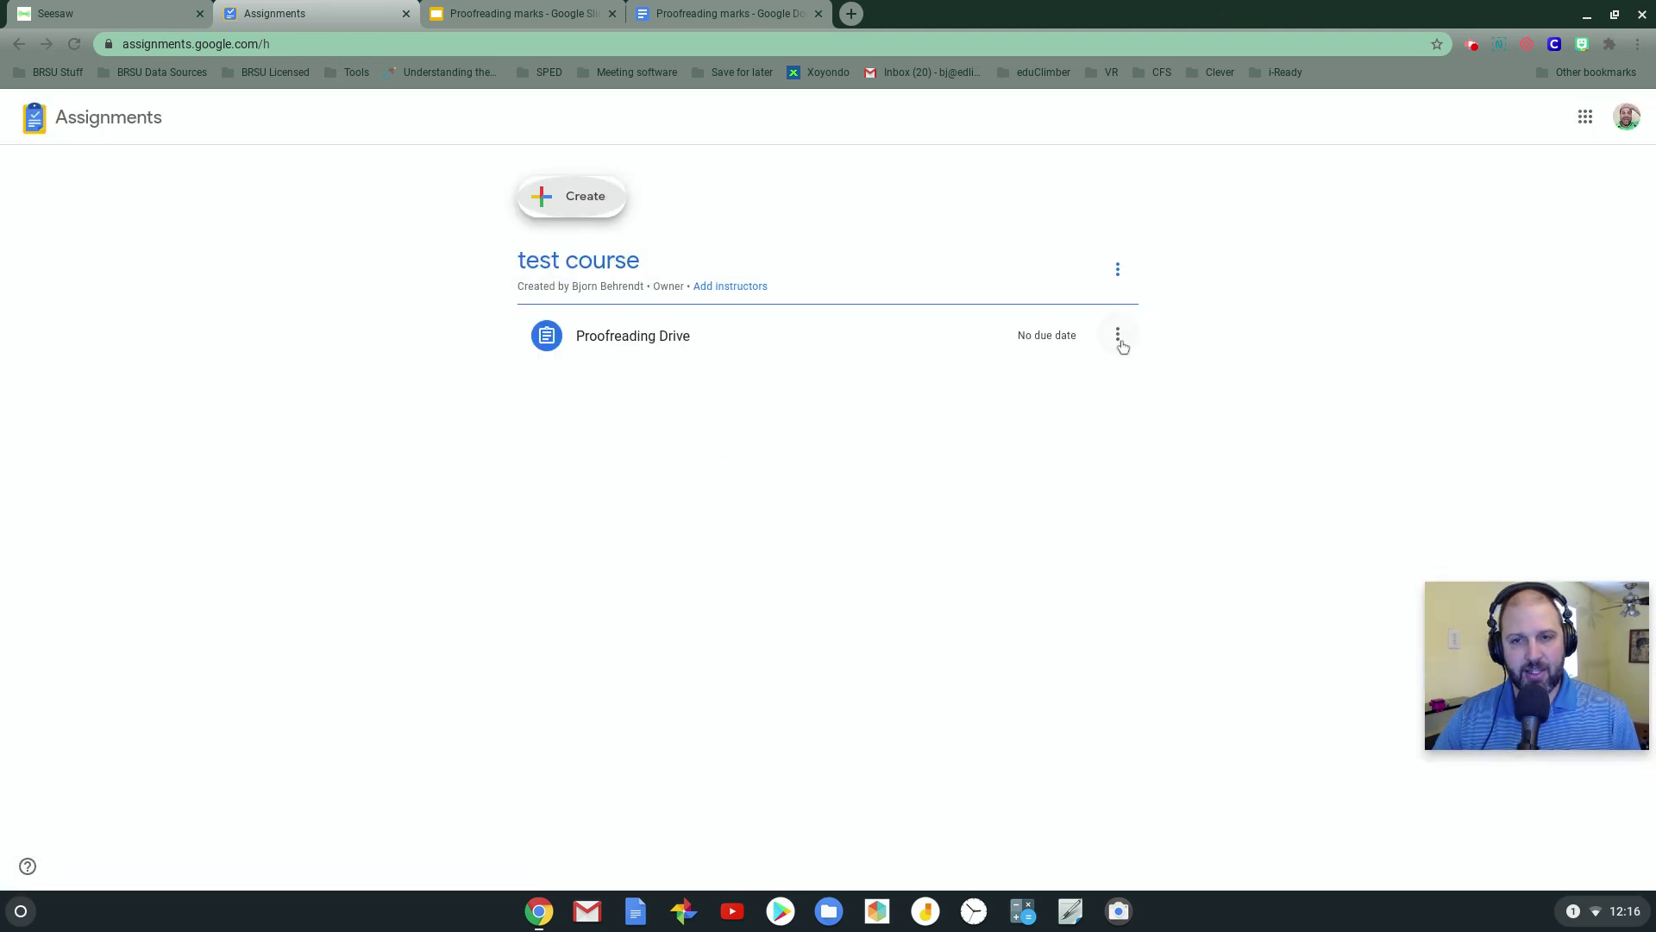
pyautogui.click(1117, 335)
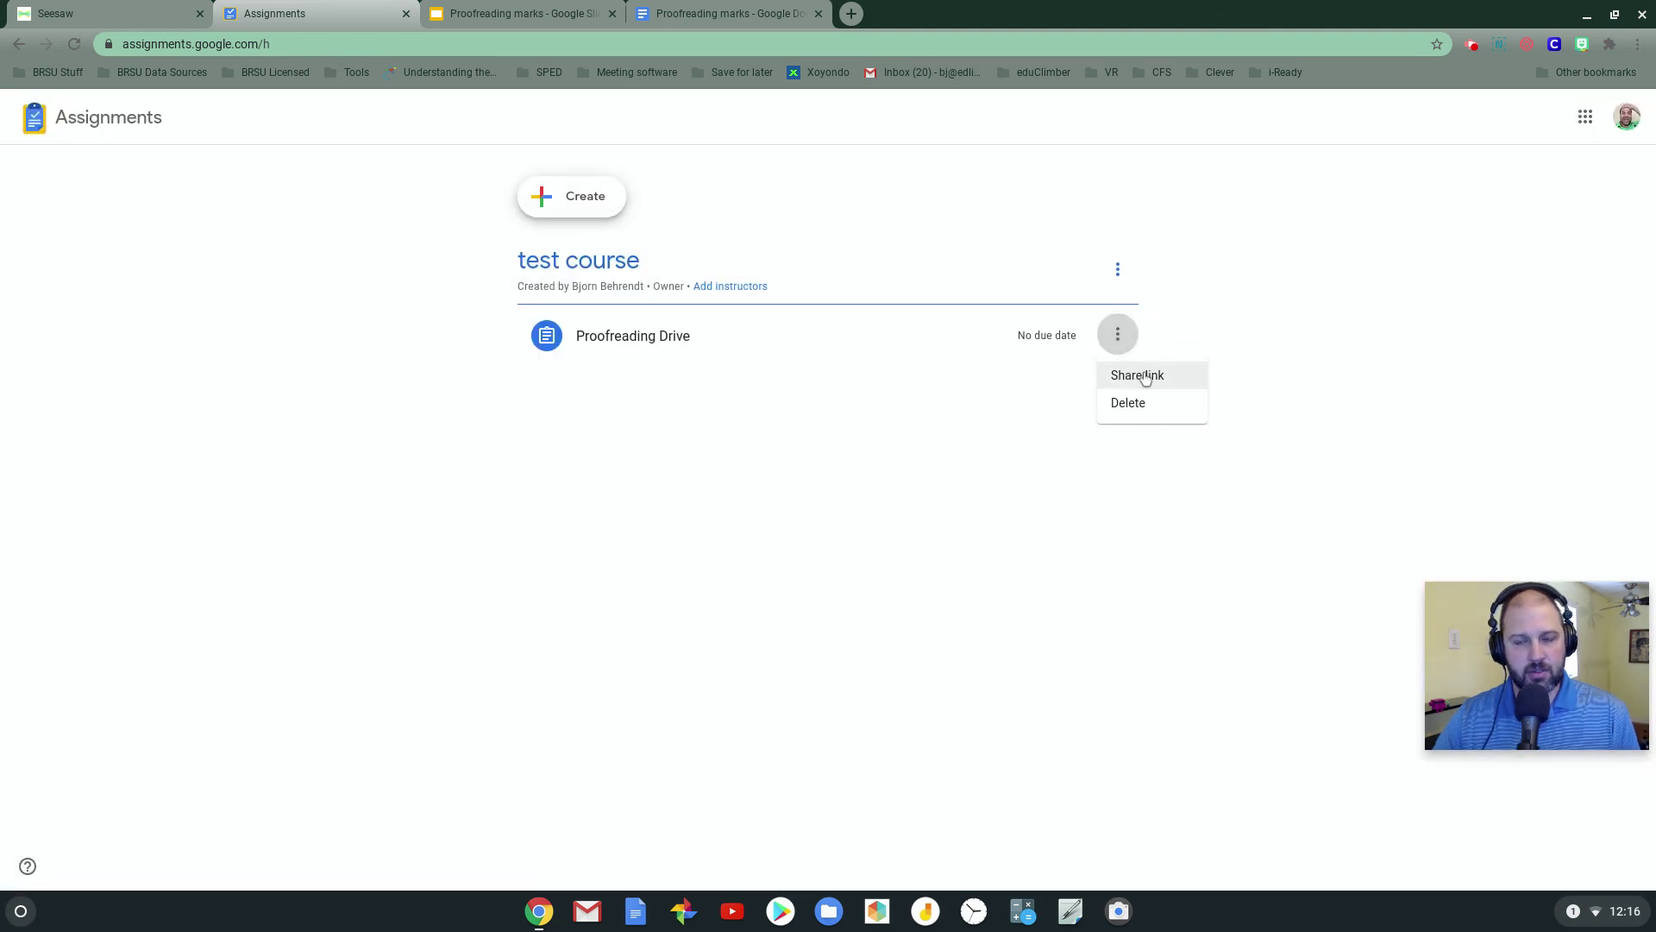
pyautogui.click(1137, 376)
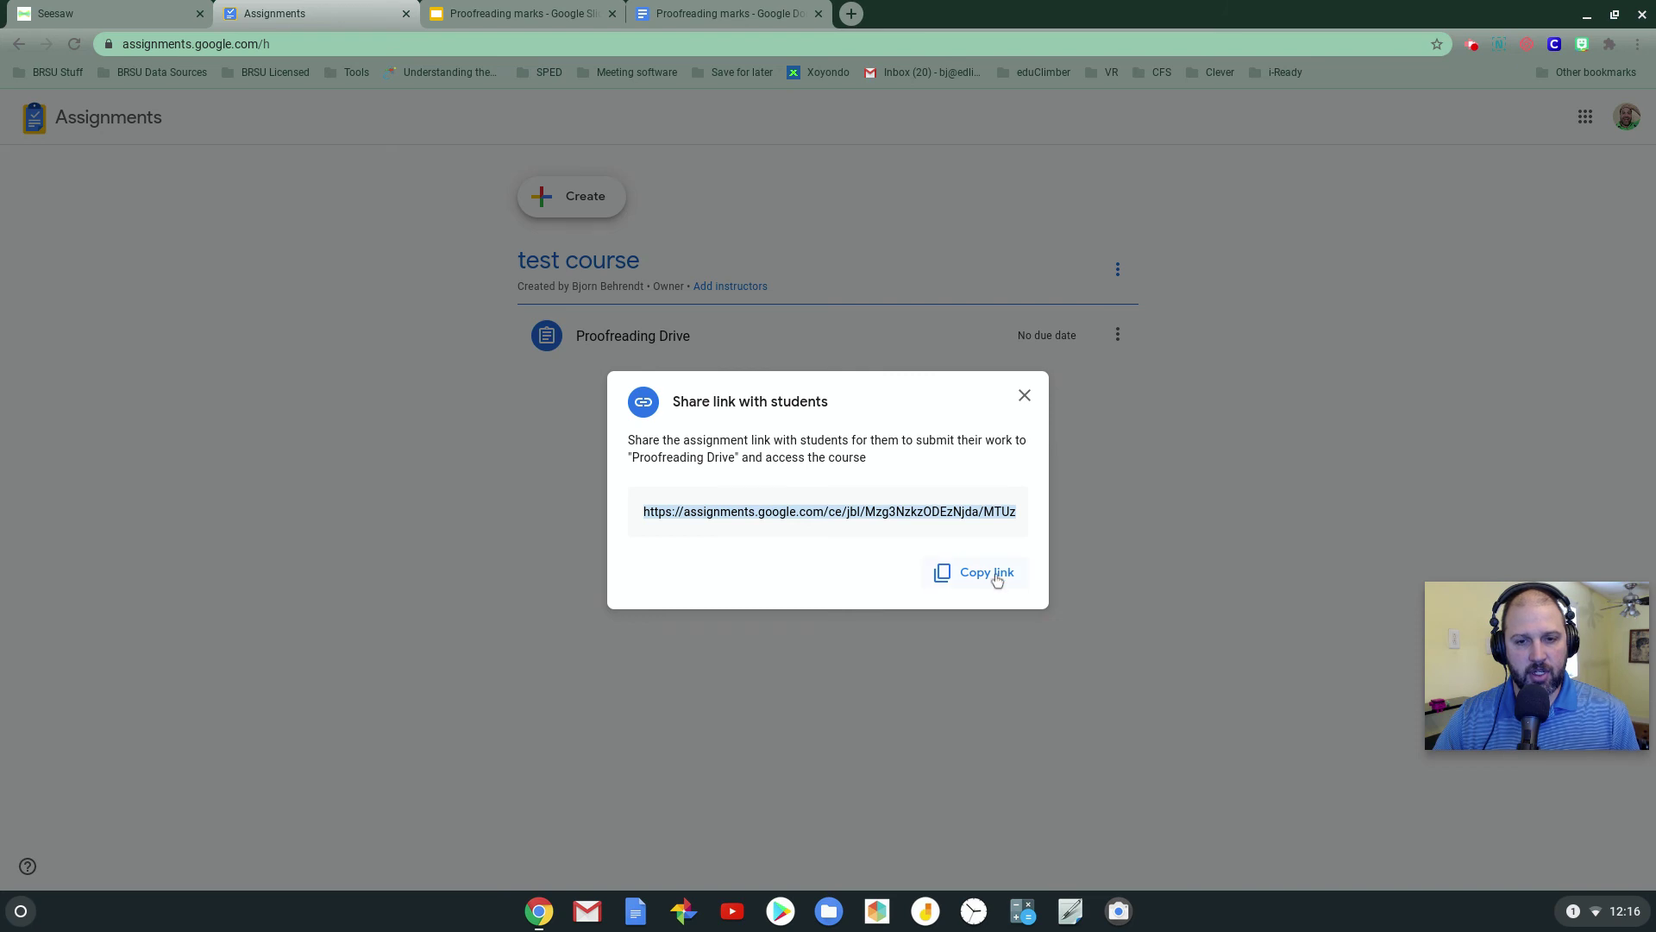
pyautogui.click(992, 573)
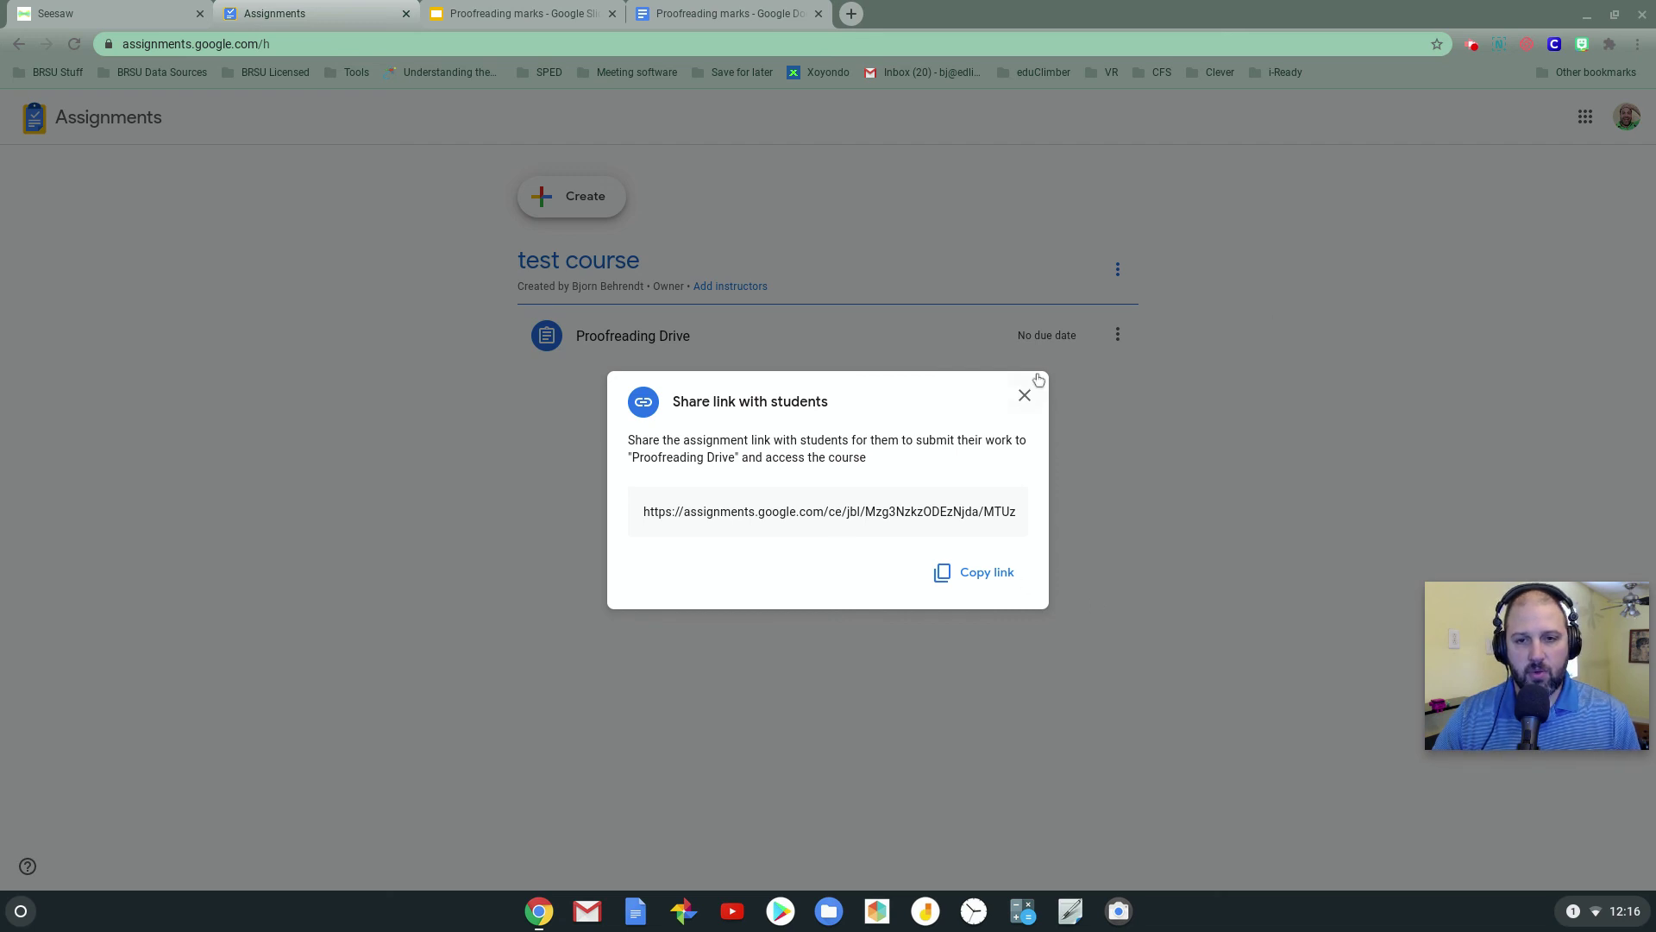
pyautogui.click(1025, 395)
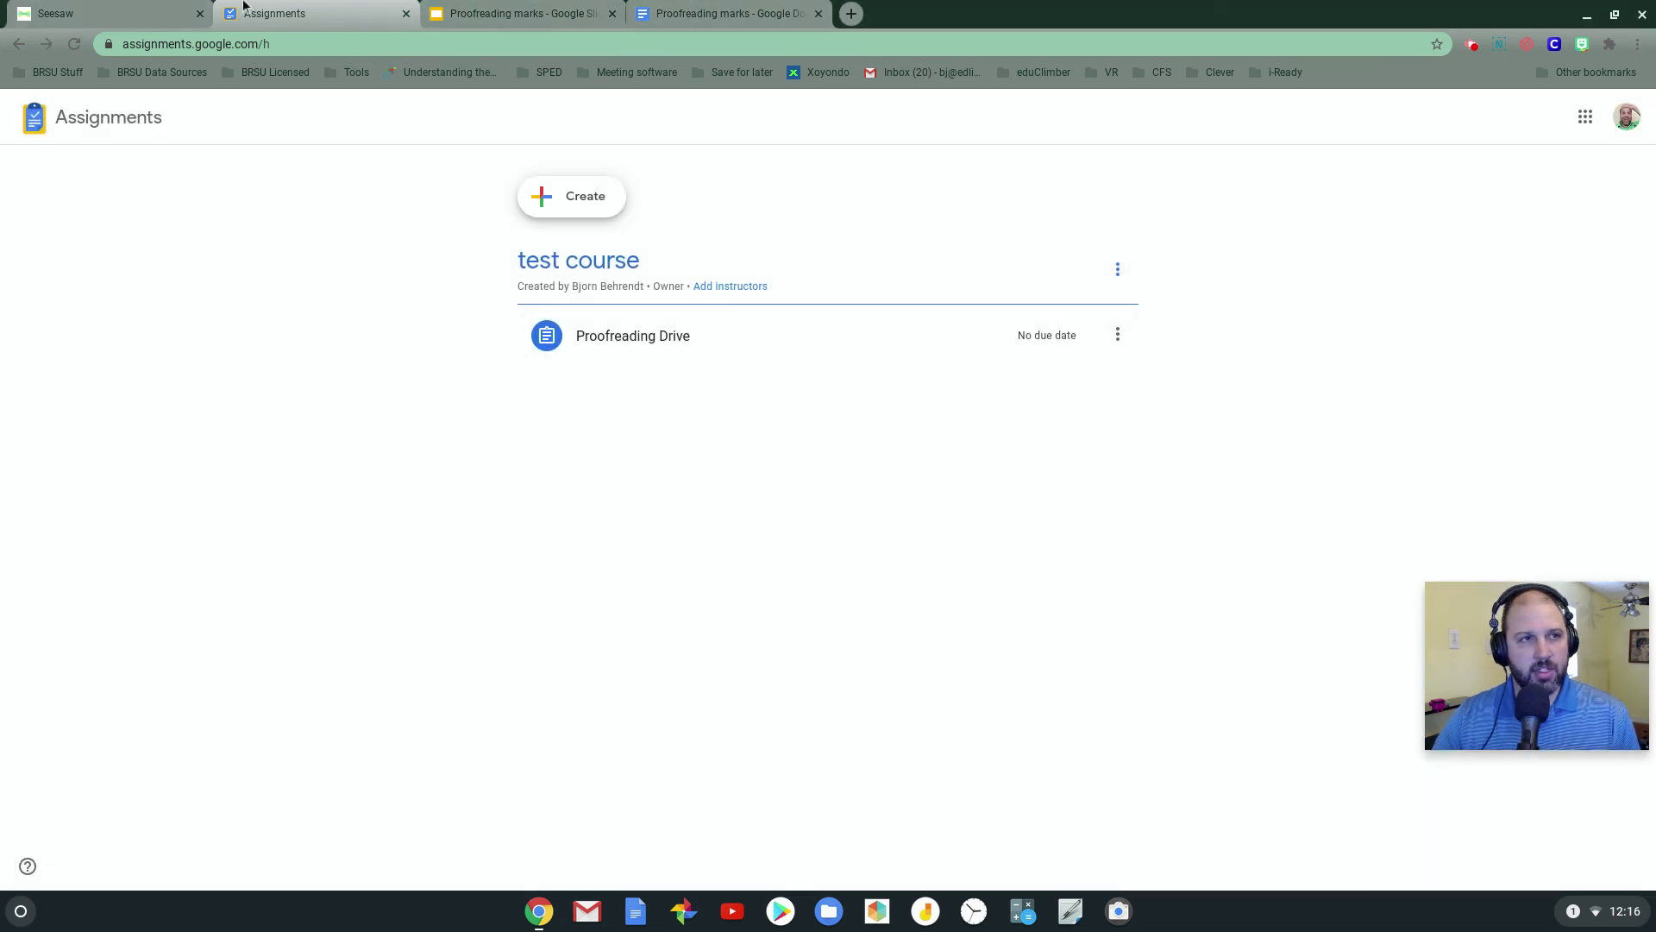
# Start a new Seesaw activity named 'Proofreading Drive'
pyautogui.click(177, 10)
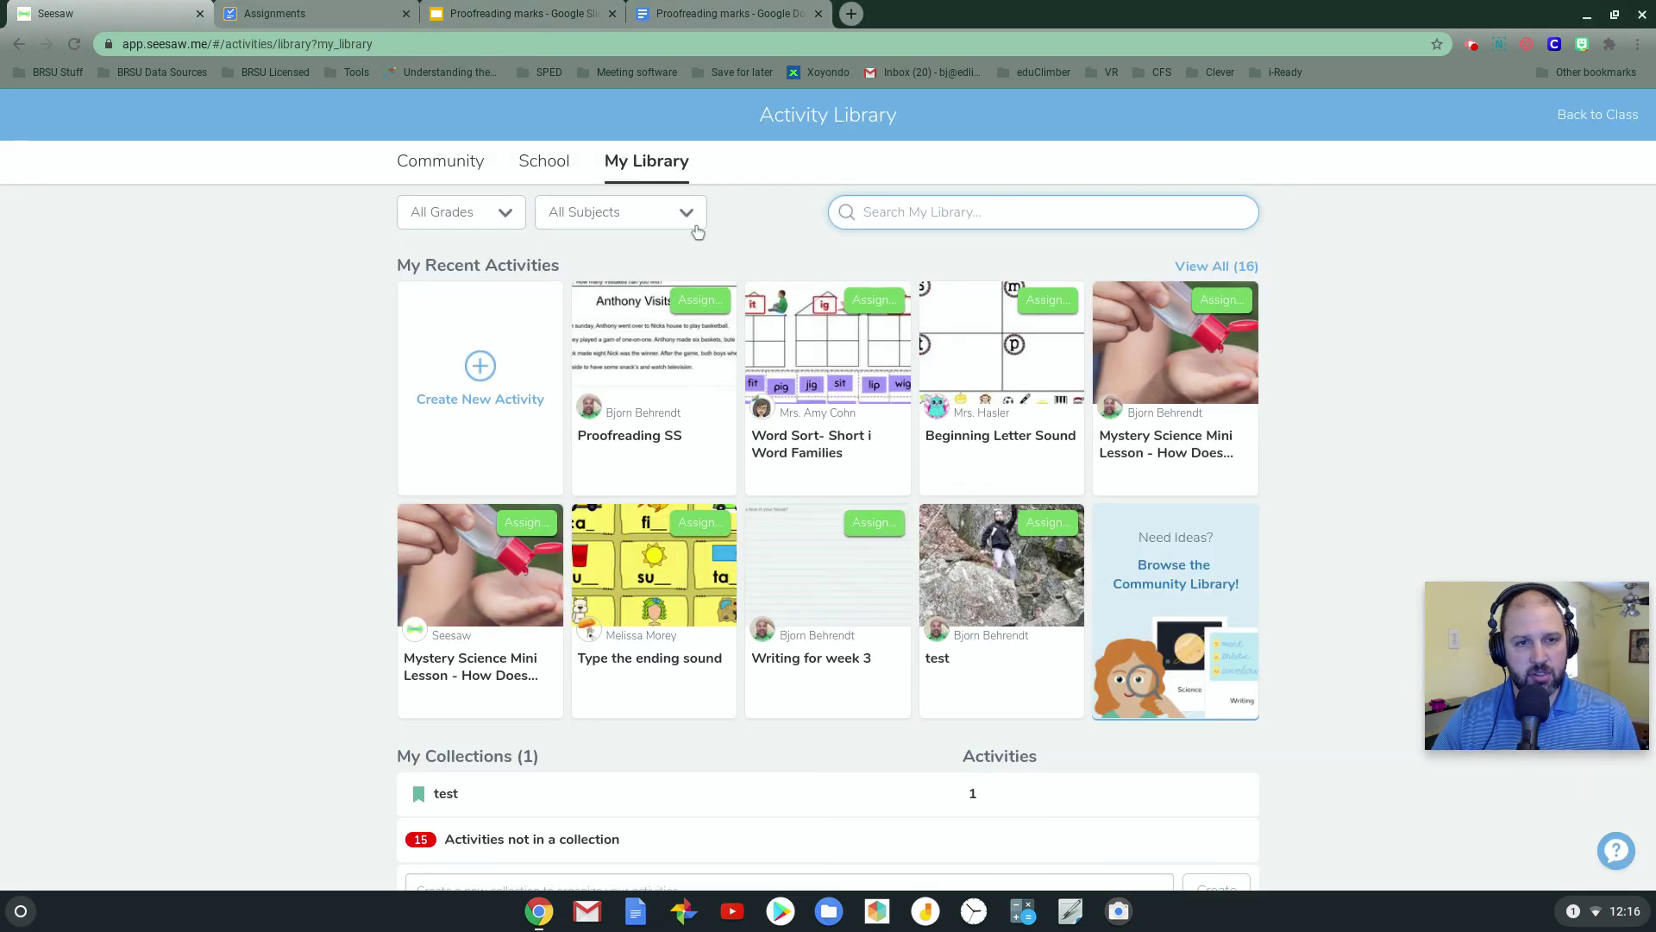
pyautogui.click(481, 371)
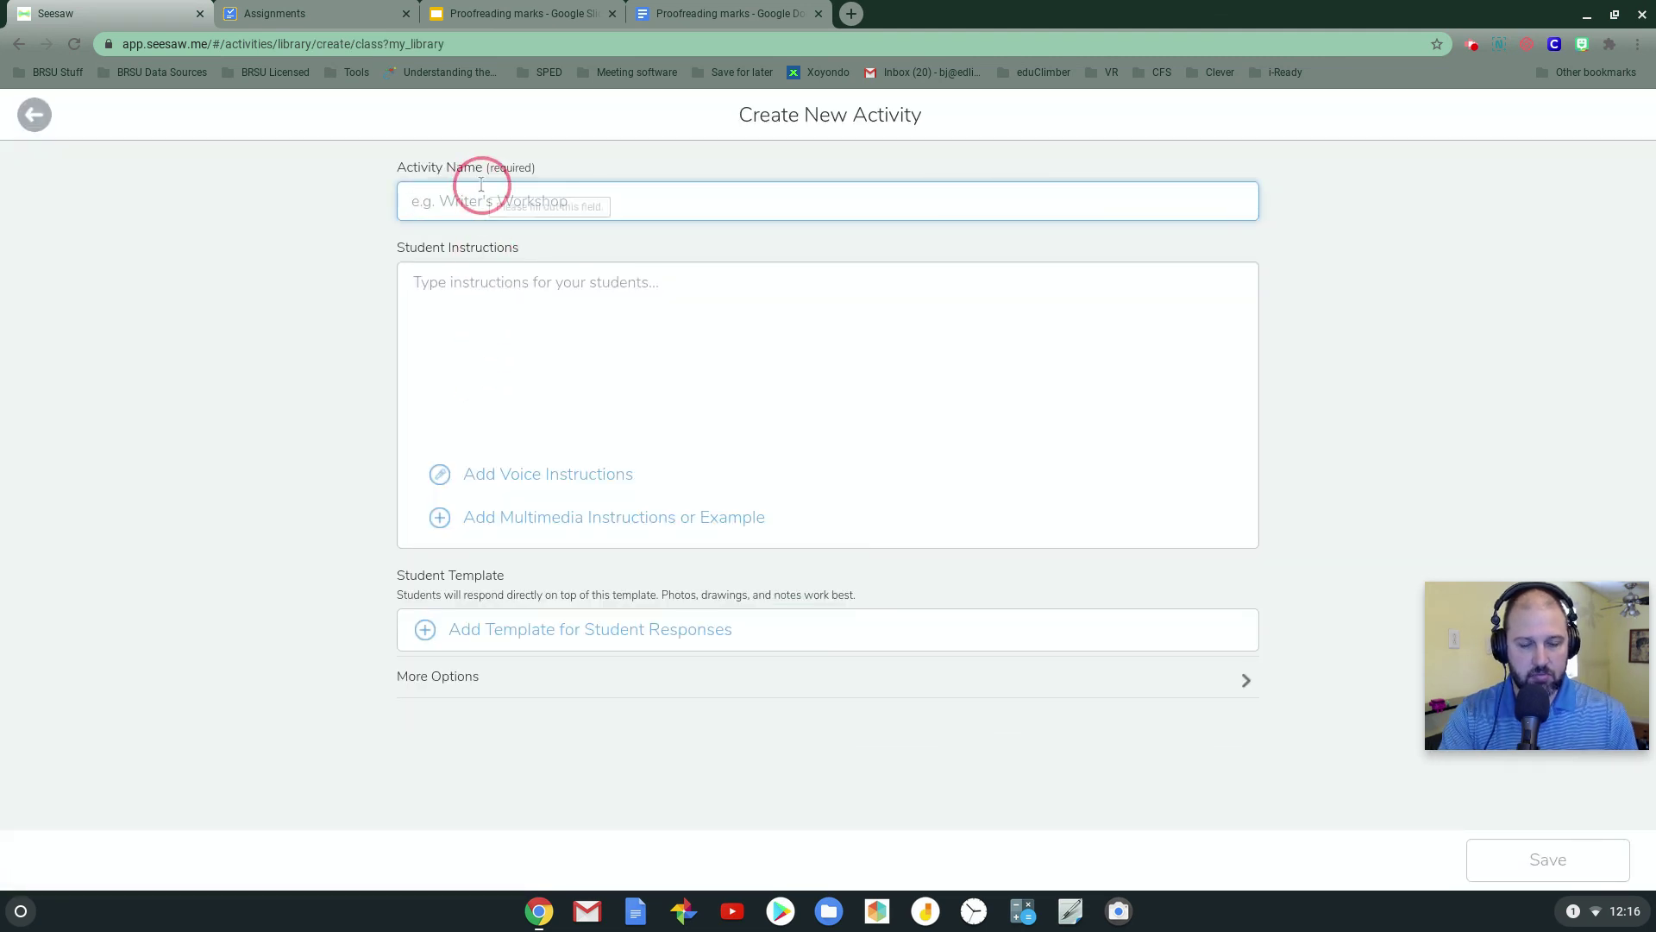
pyautogui.write('Proofreading Drive')
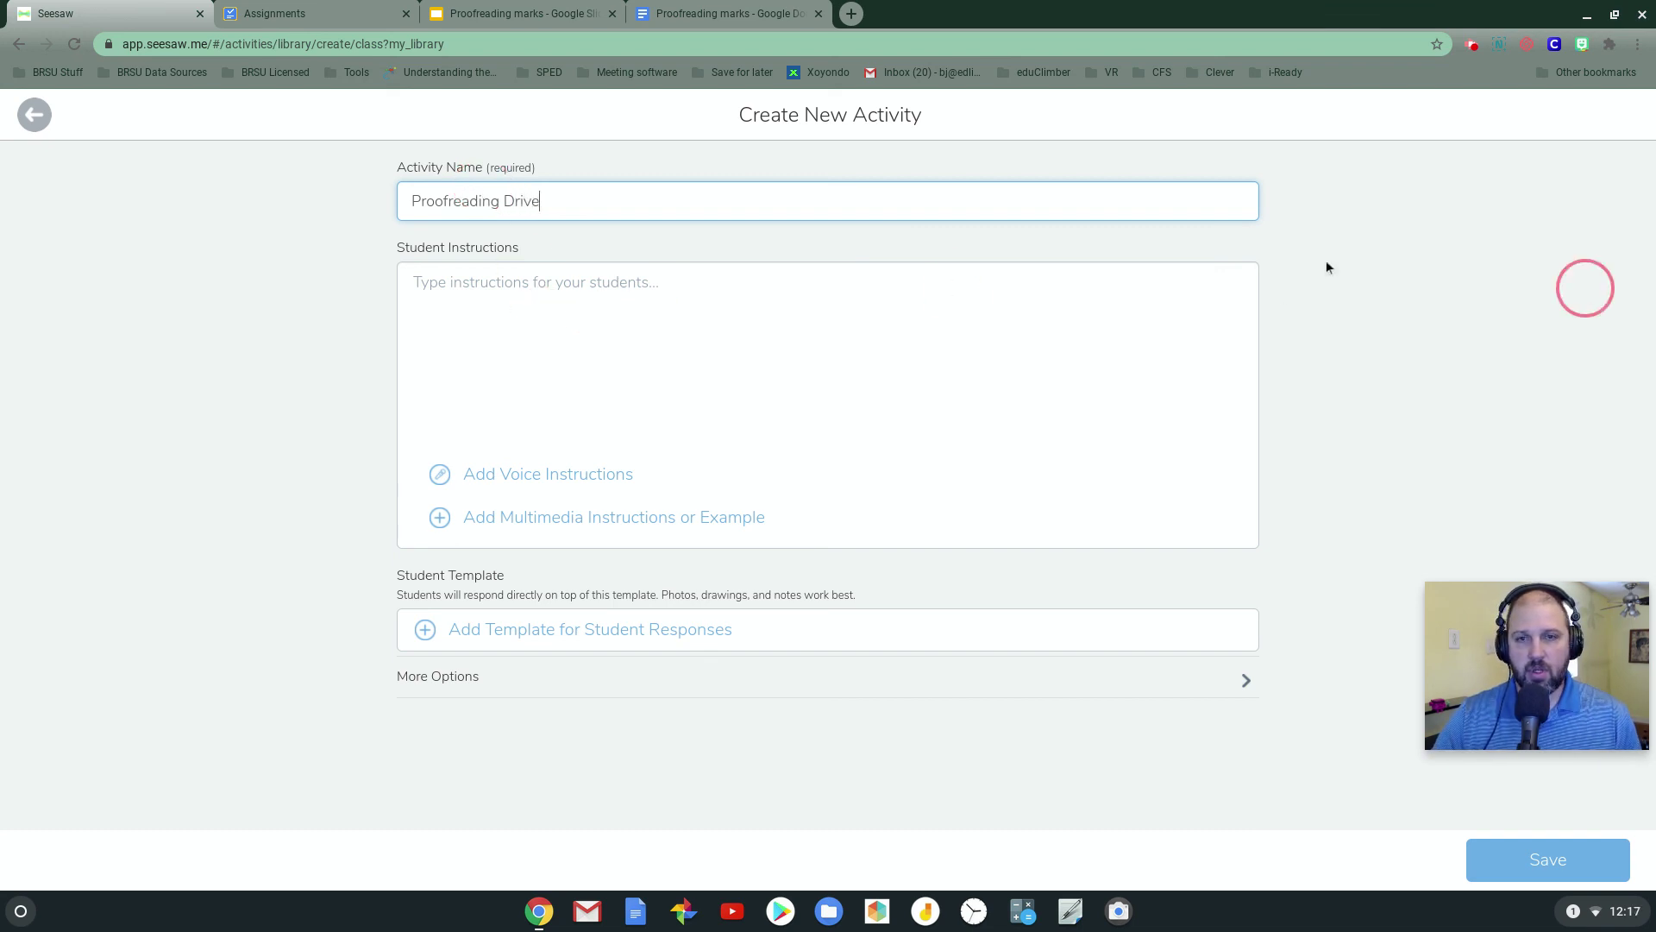
# Write student instructions 'Follow the link for the assignment:' with the pasted link and numbered steps below
pyautogui.click(617, 289)
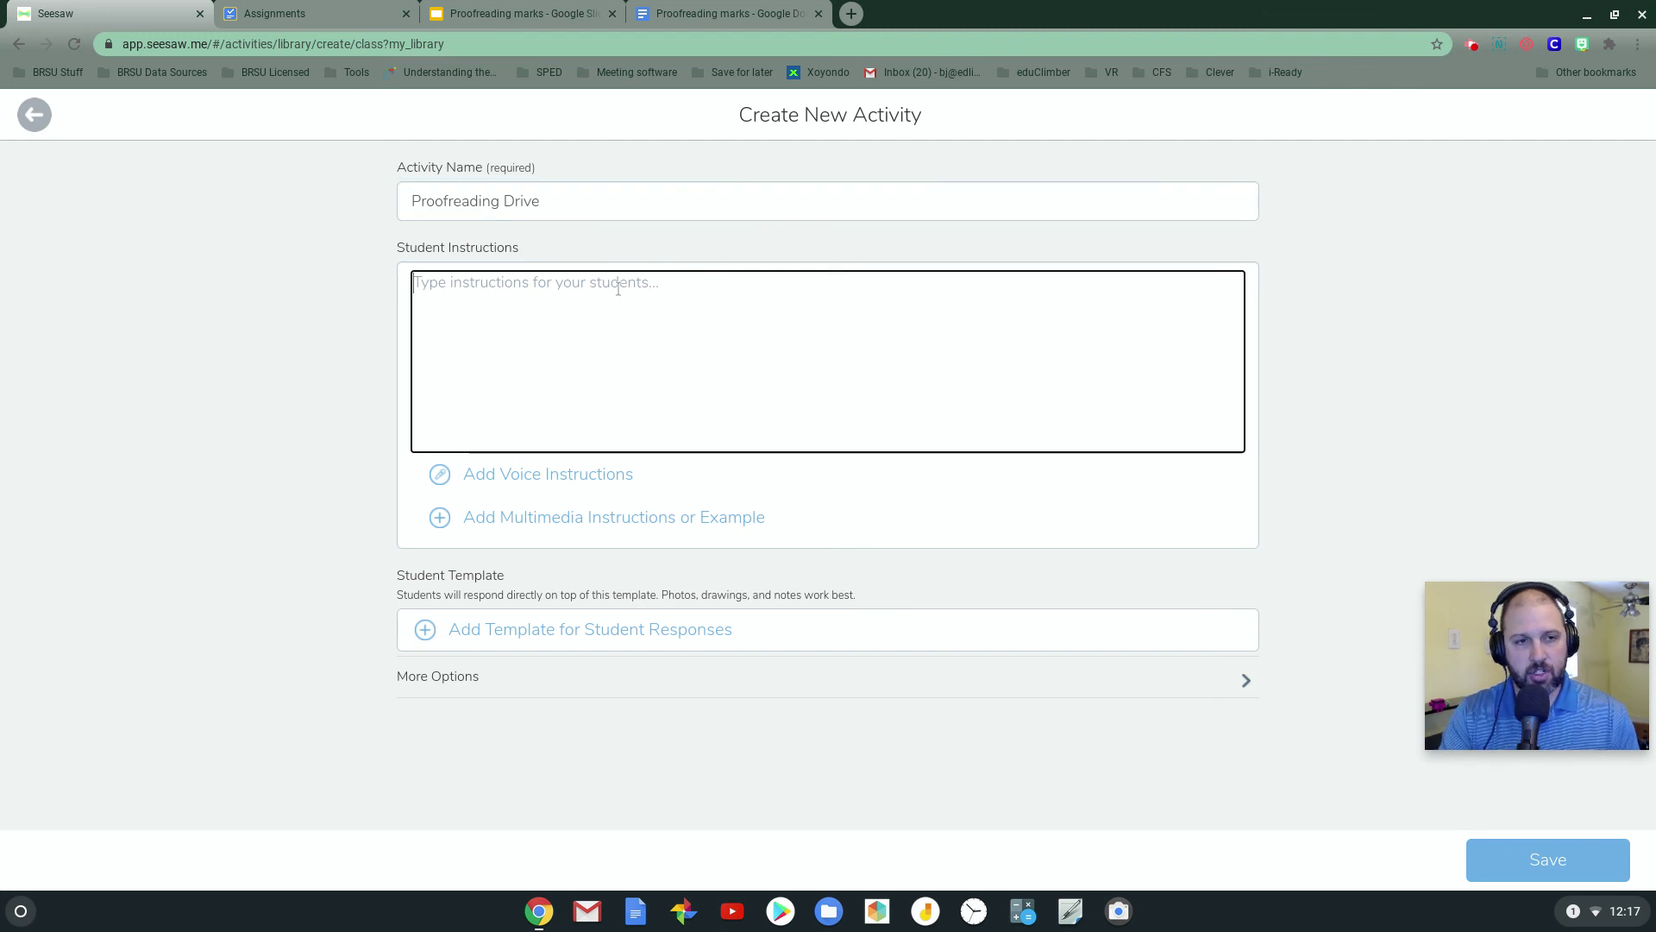
pyautogui.write('Follow the link for the assignment:')
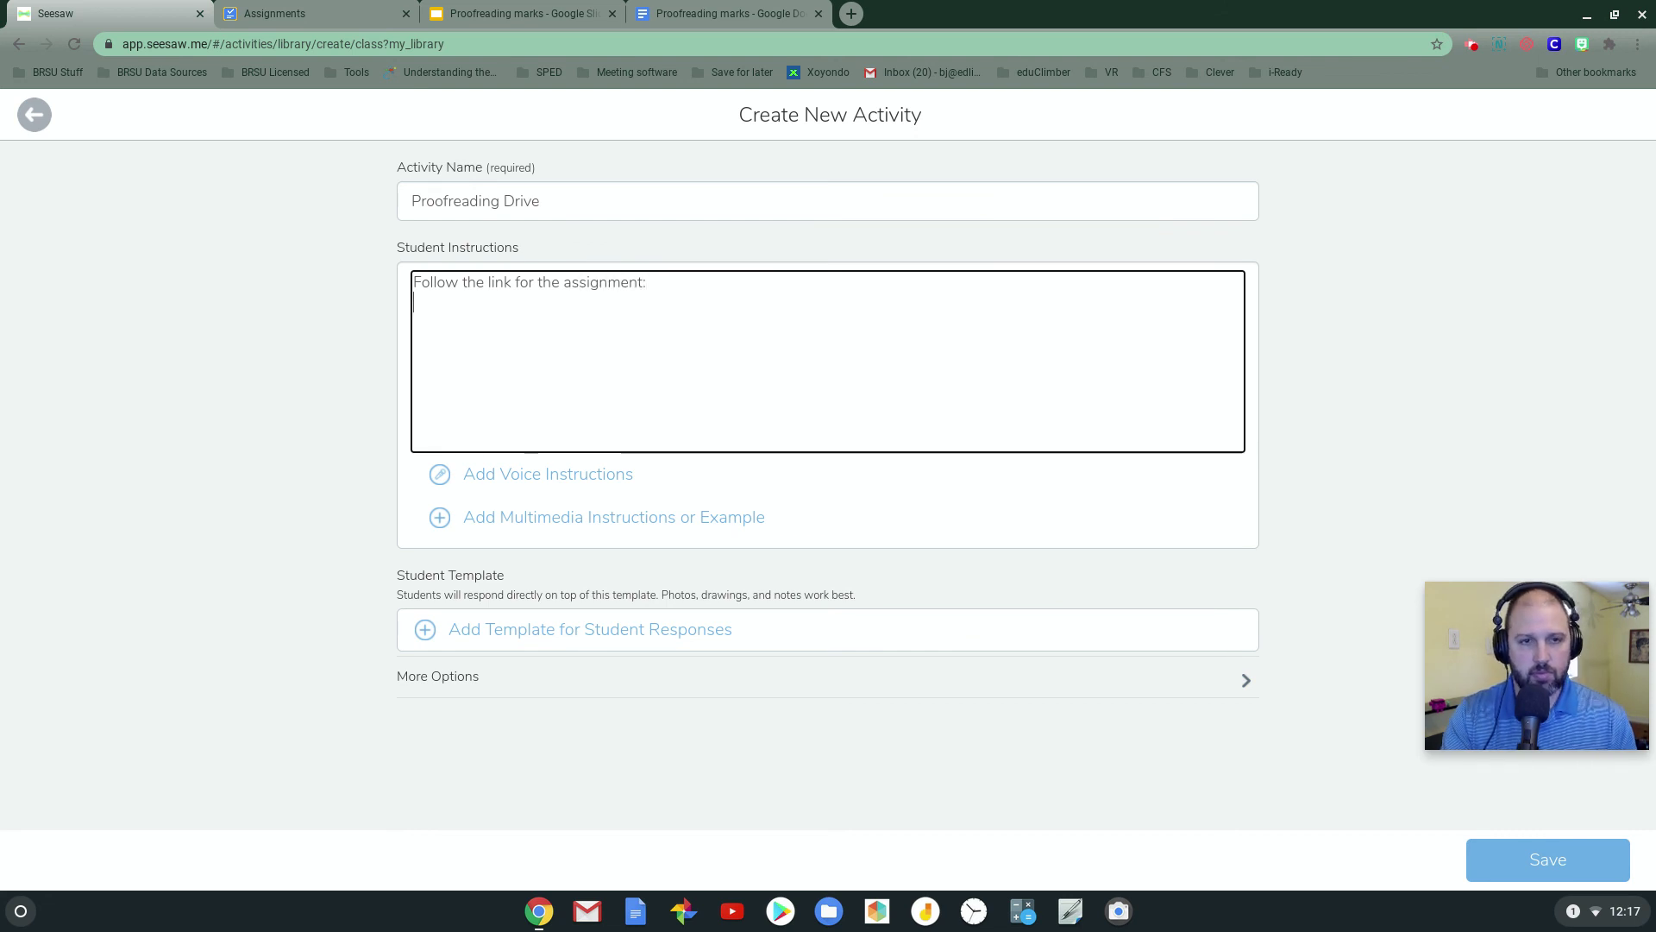
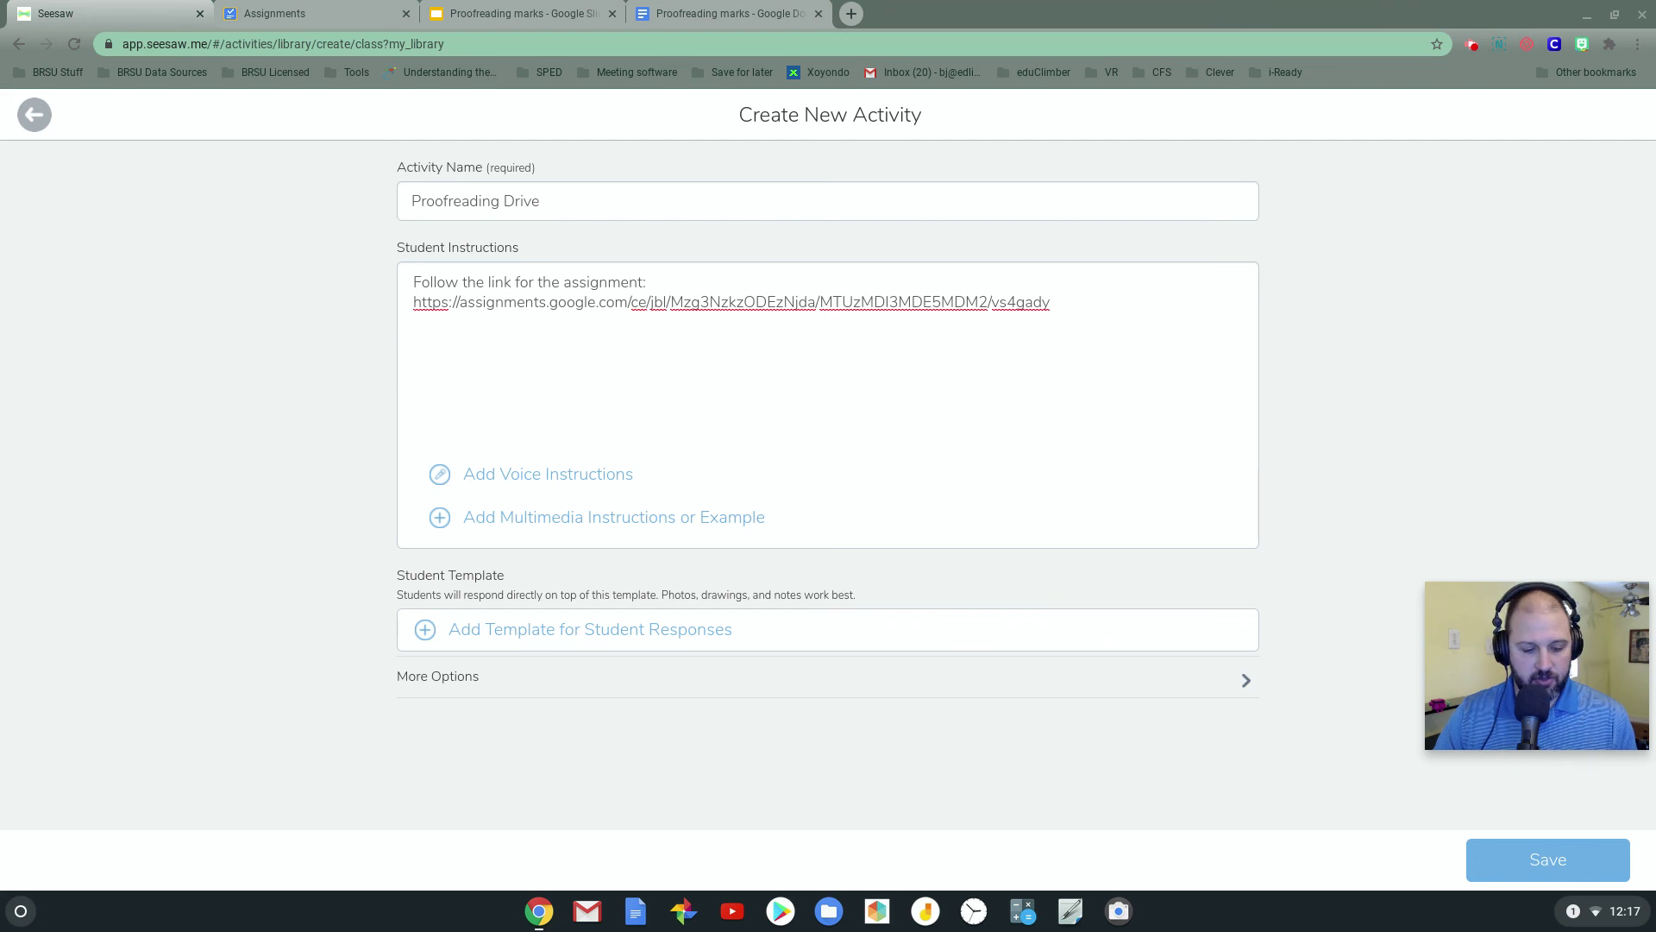
pyautogui.click(430, 346)
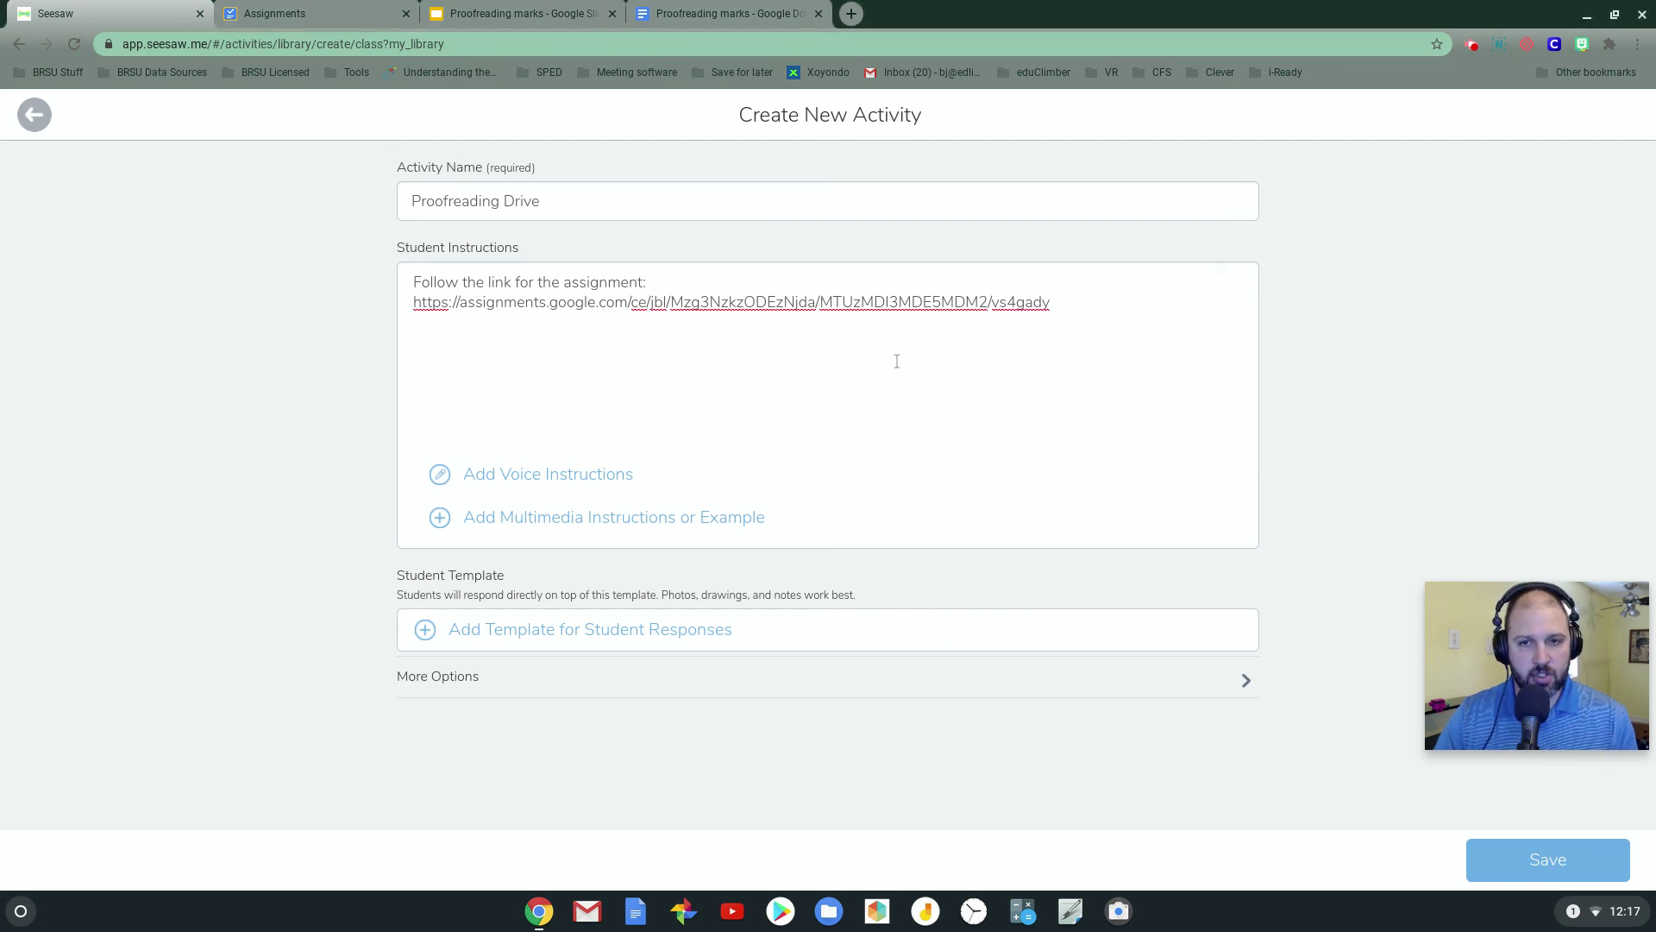
pyautogui.press('Return')
pyautogui.press('Return')
pyautogui.write('Instructions 1. Complete the assignment linked above 2. Submit using Google Assignments 3. In Seesaw click "Add Response" 4. Type Done in the notepad, then click the check to submit')
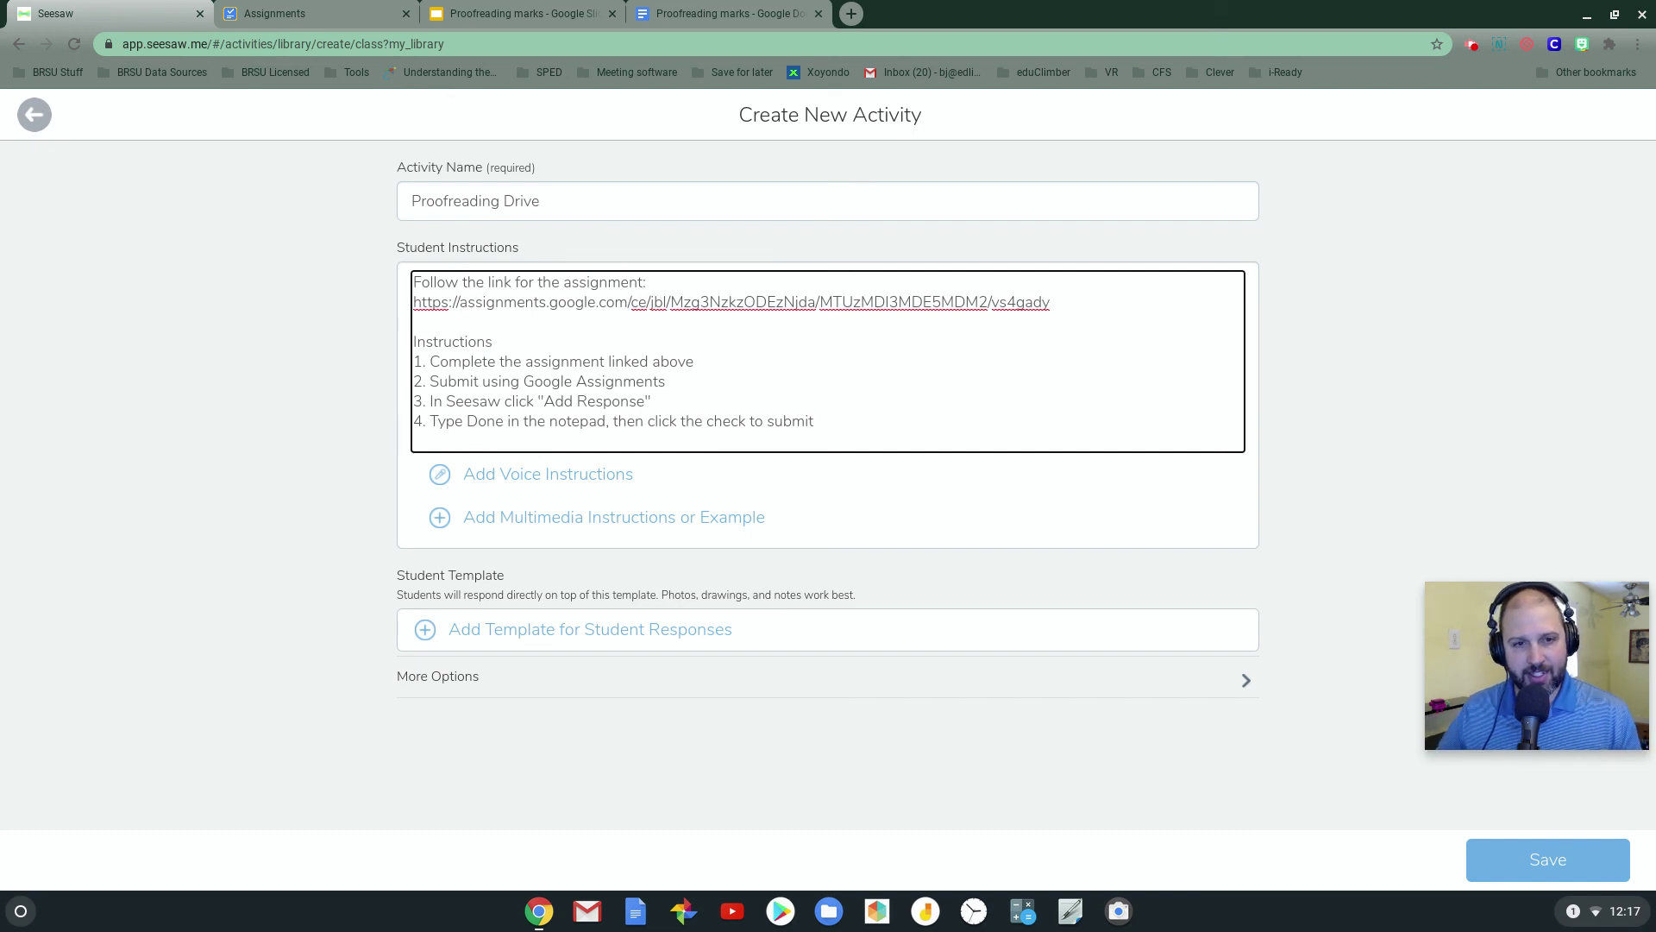
# Add a note response template reading 'Status:'
pyautogui.click(550, 640)
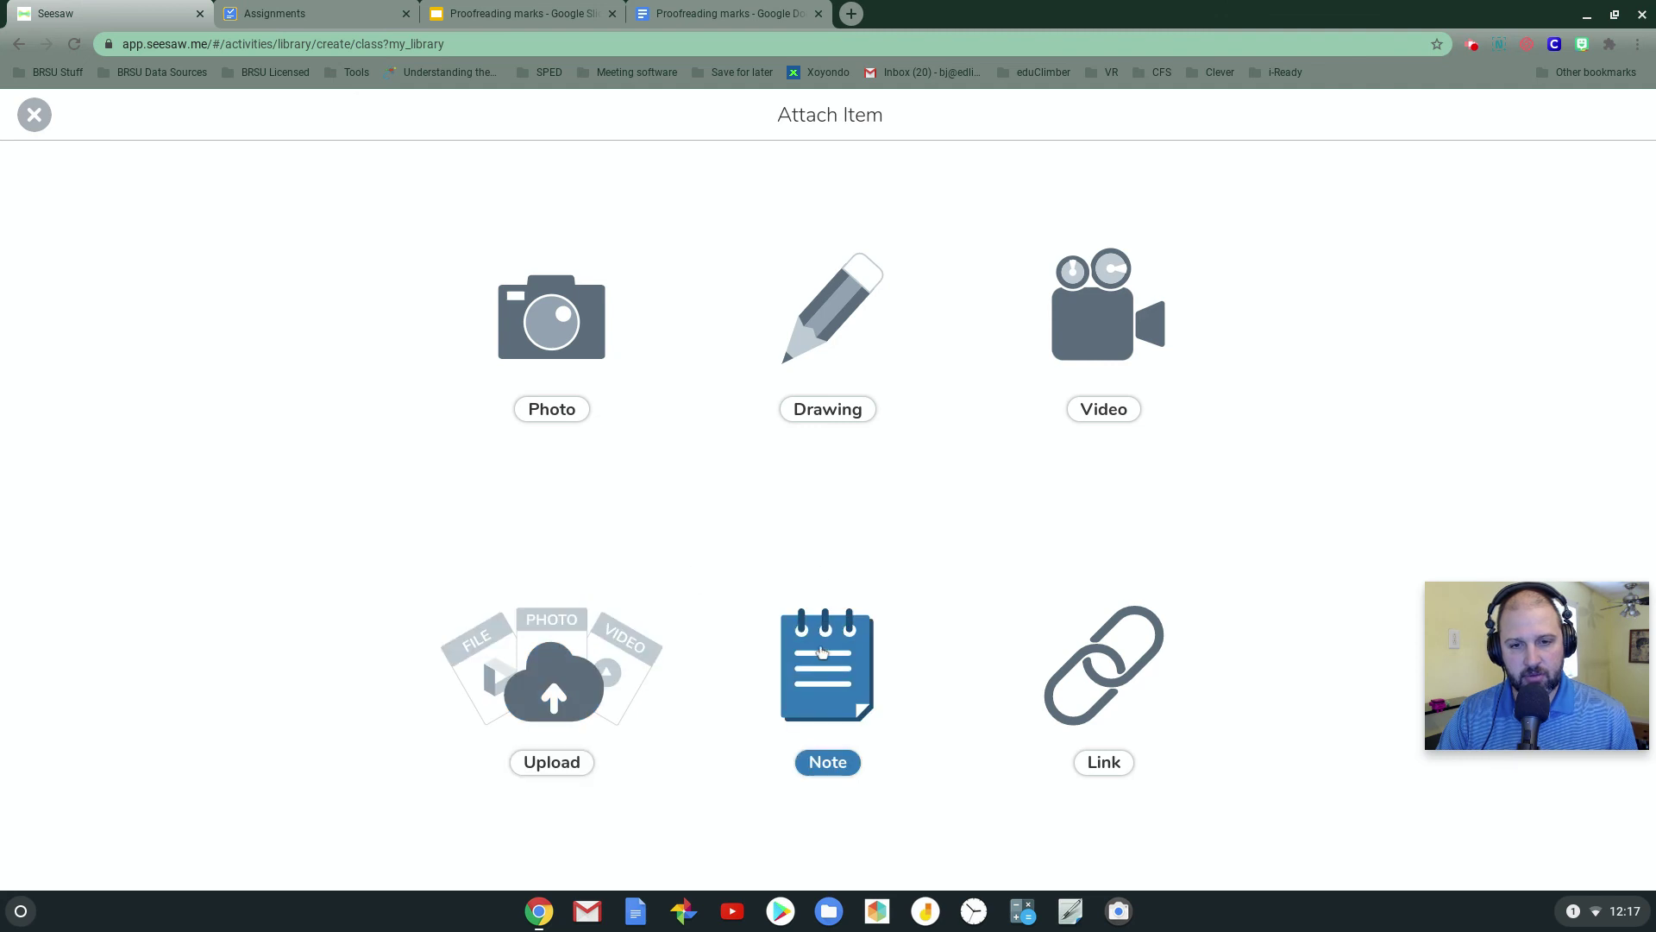
pyautogui.click(826, 653)
pyautogui.write('Status:')
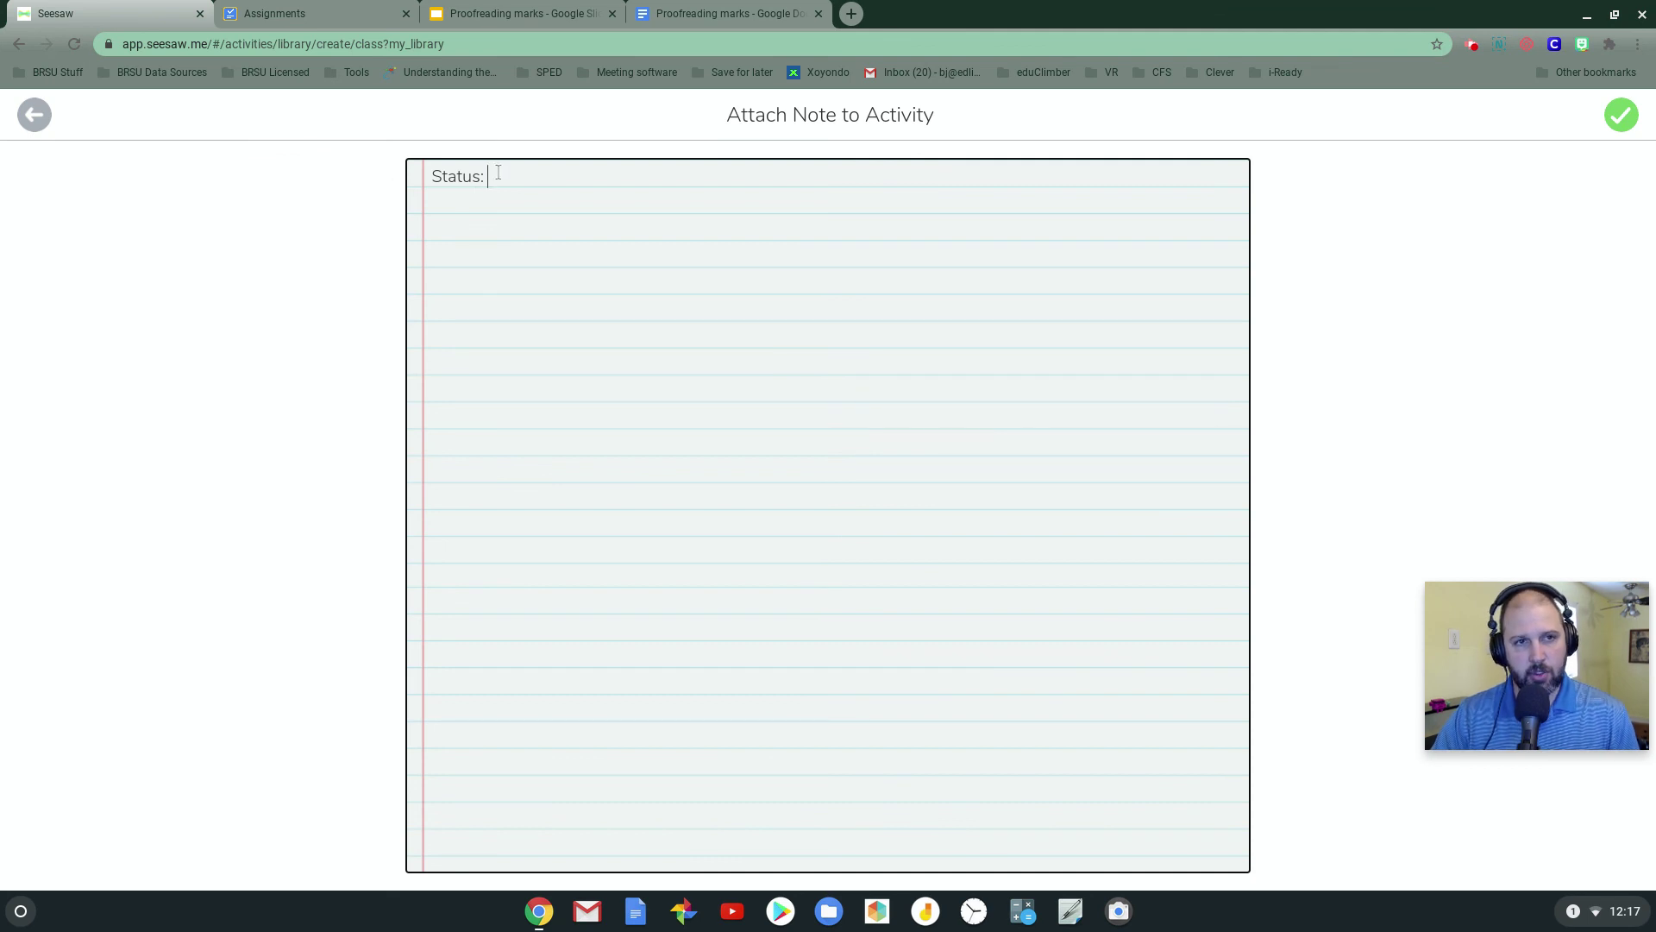
pyautogui.click(1617, 121)
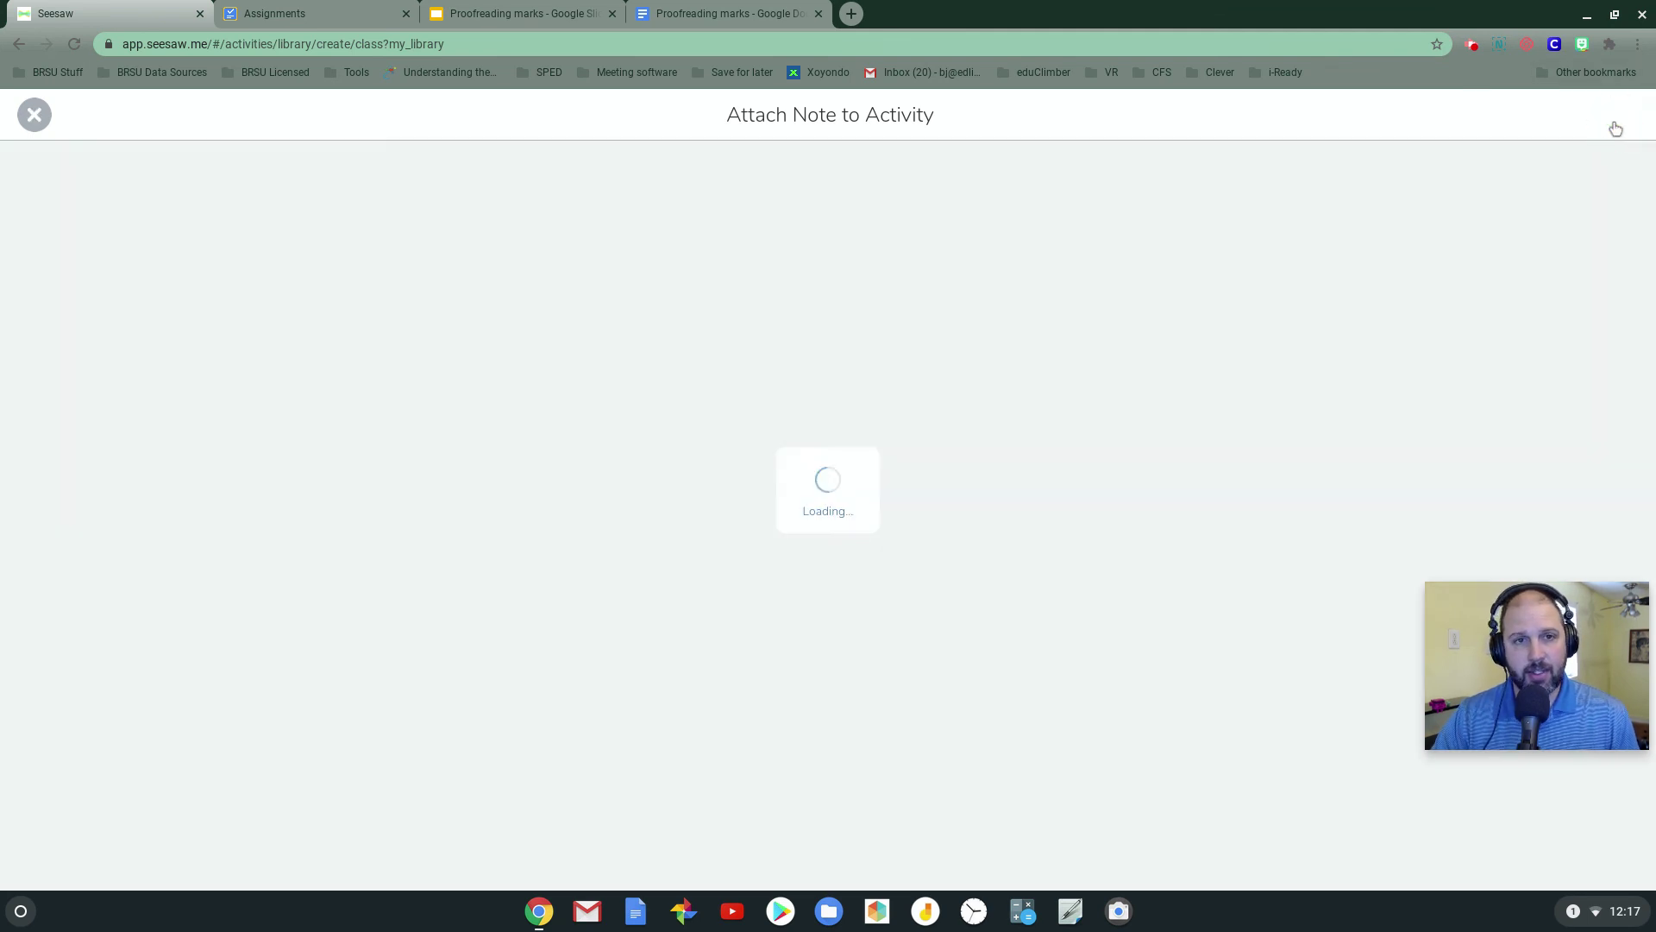
pyautogui.click(1621, 131)
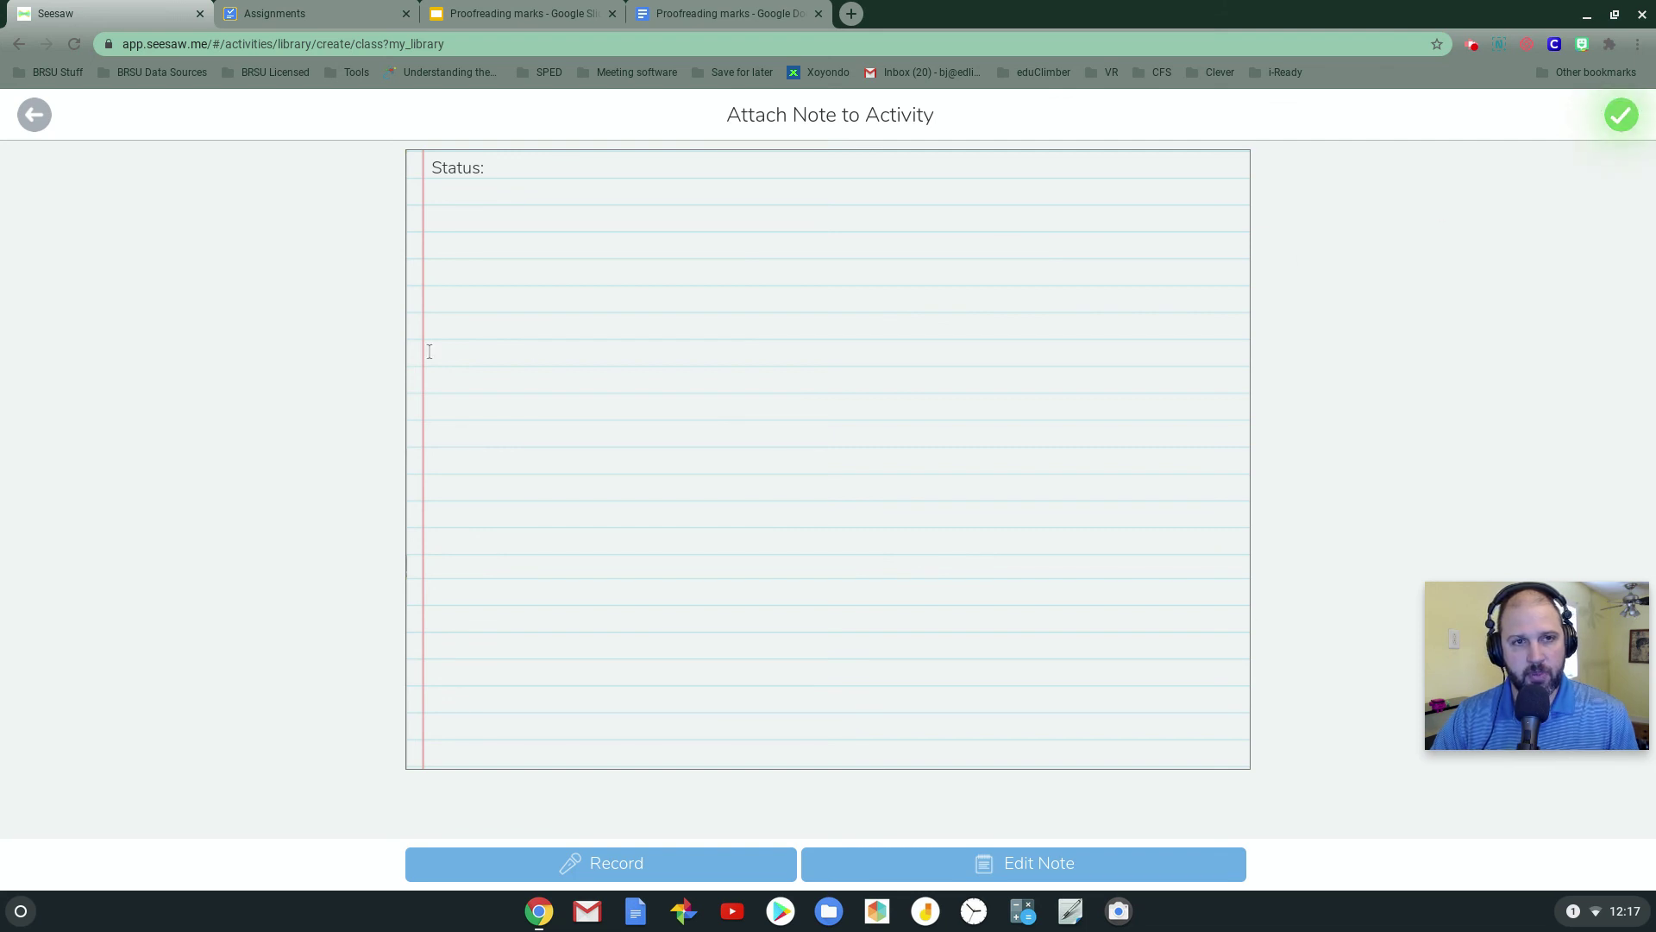
pyautogui.click(1622, 125)
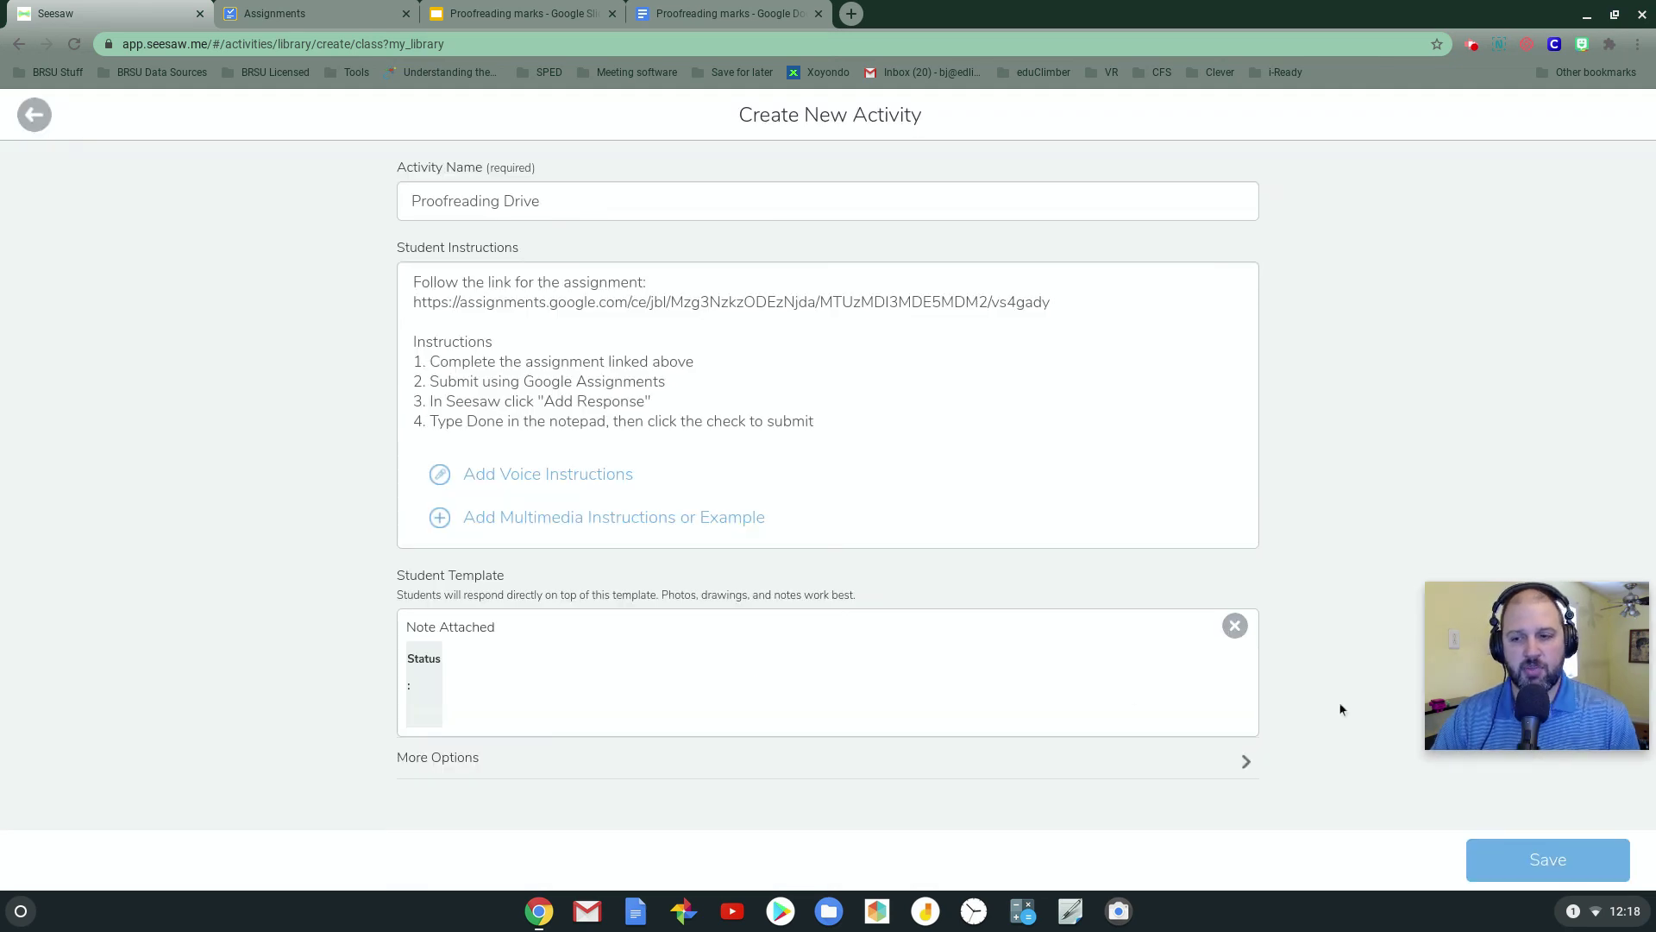
# Save Proofreading Drive and assign it to Test Classroom
pyautogui.click(1535, 863)
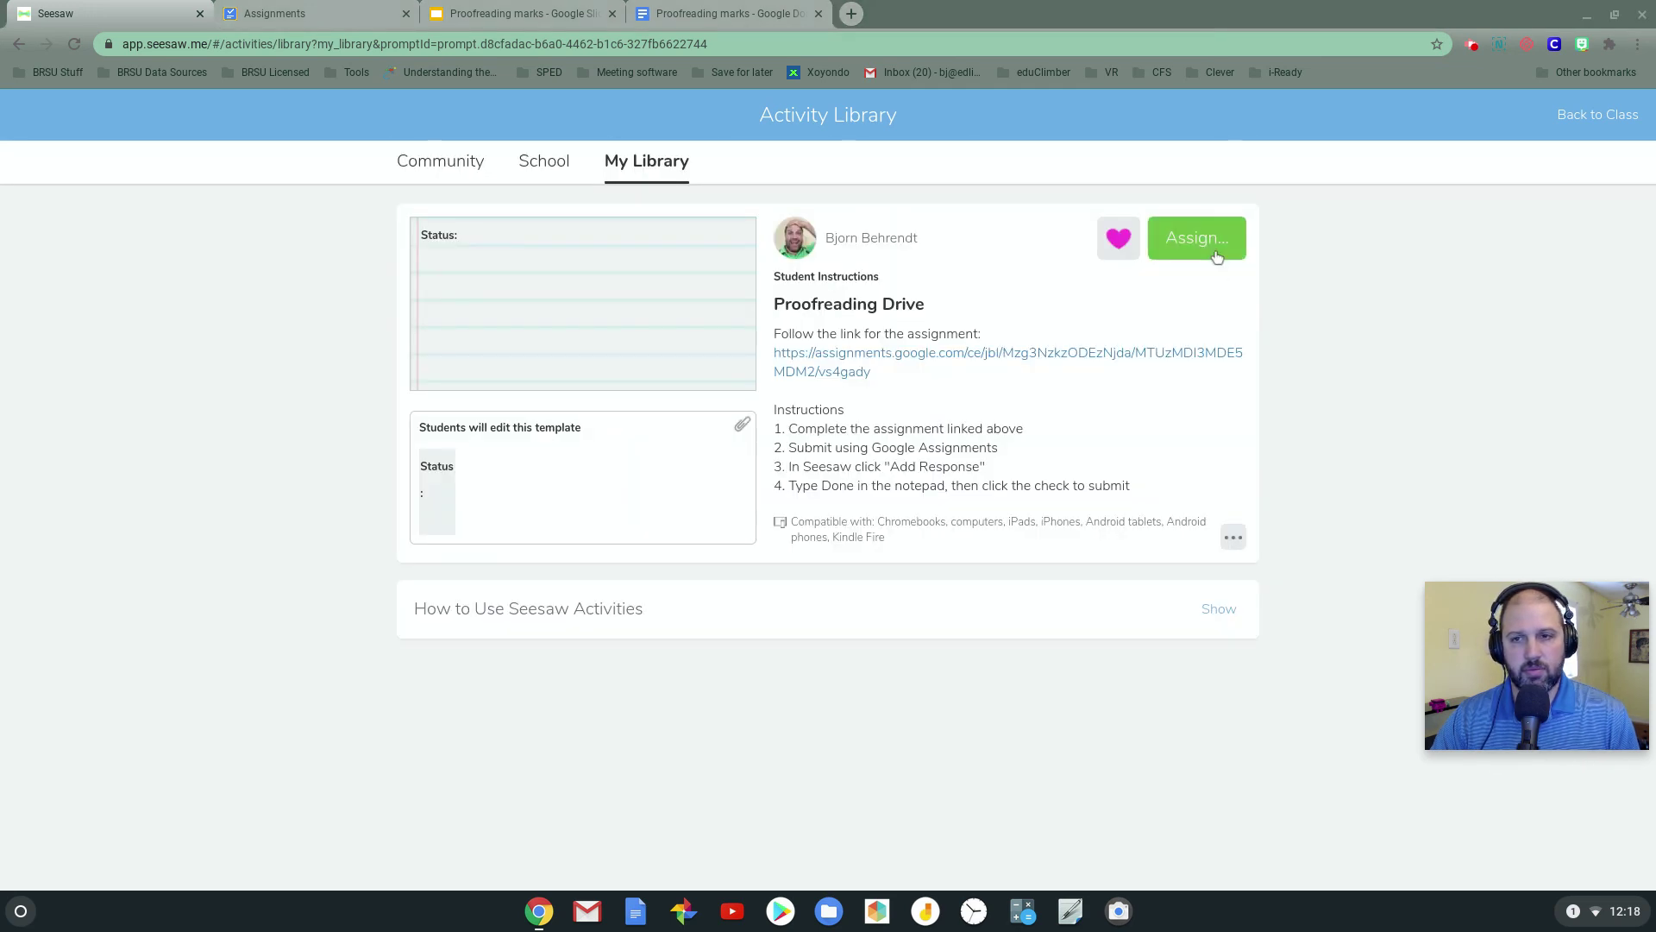
pyautogui.click(1207, 246)
pyautogui.click(631, 339)
pyautogui.click(1005, 672)
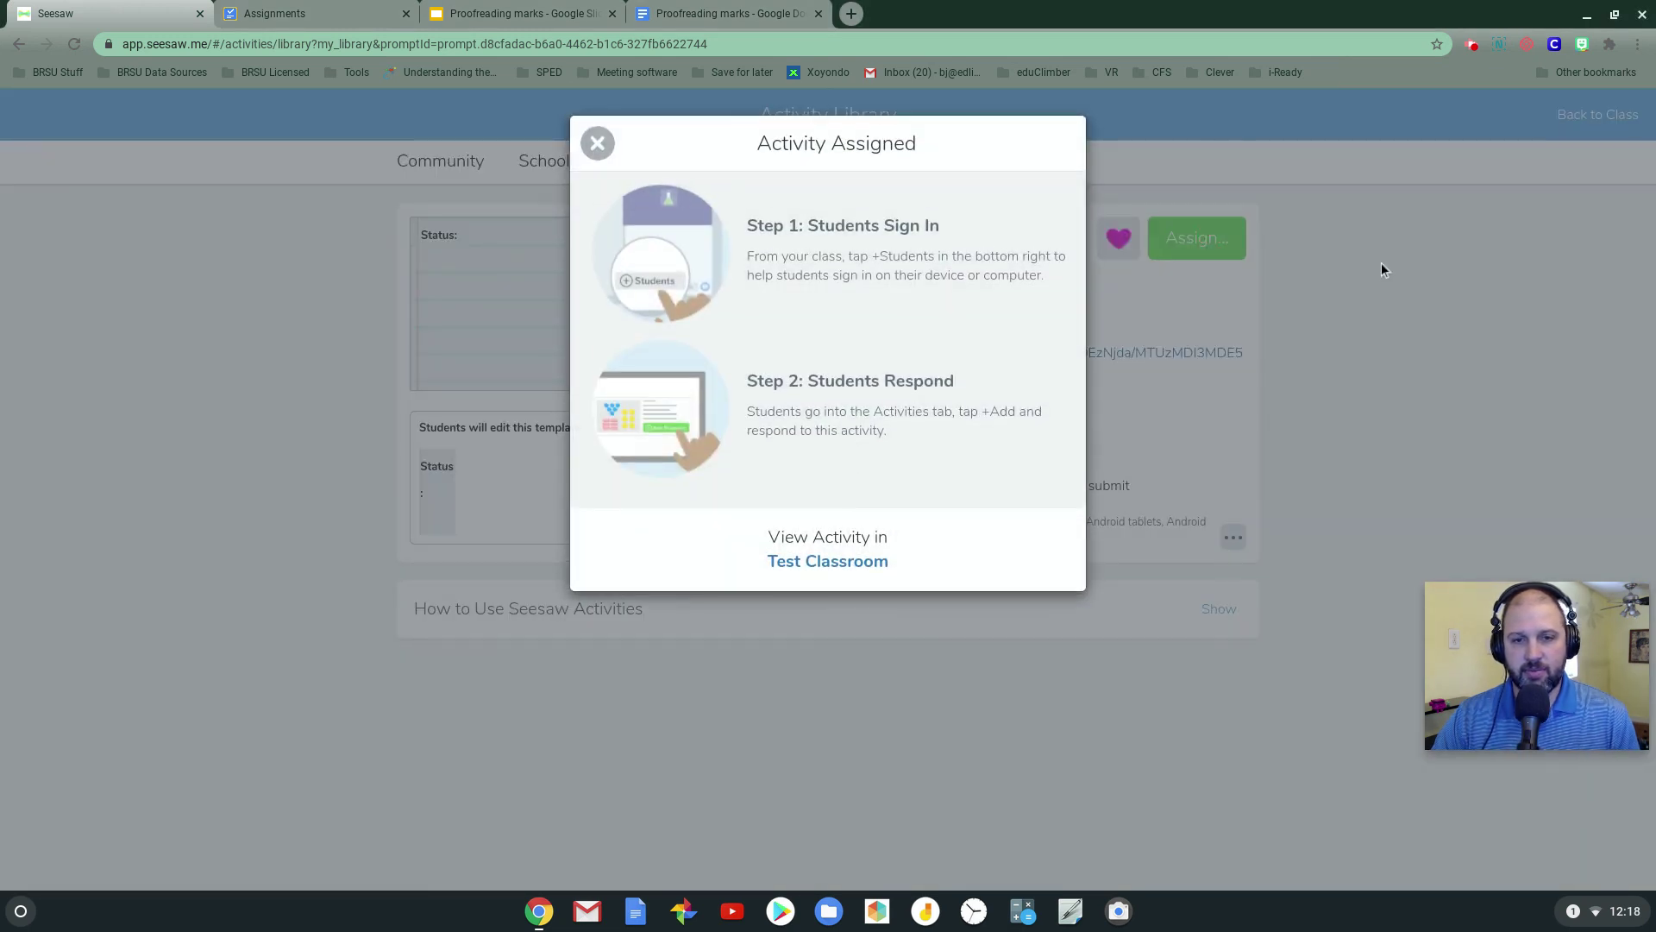
# In the student's window, show the Activities list with Proofreading Drive under To Do
pyautogui.hotkey('alt', 'Tab')
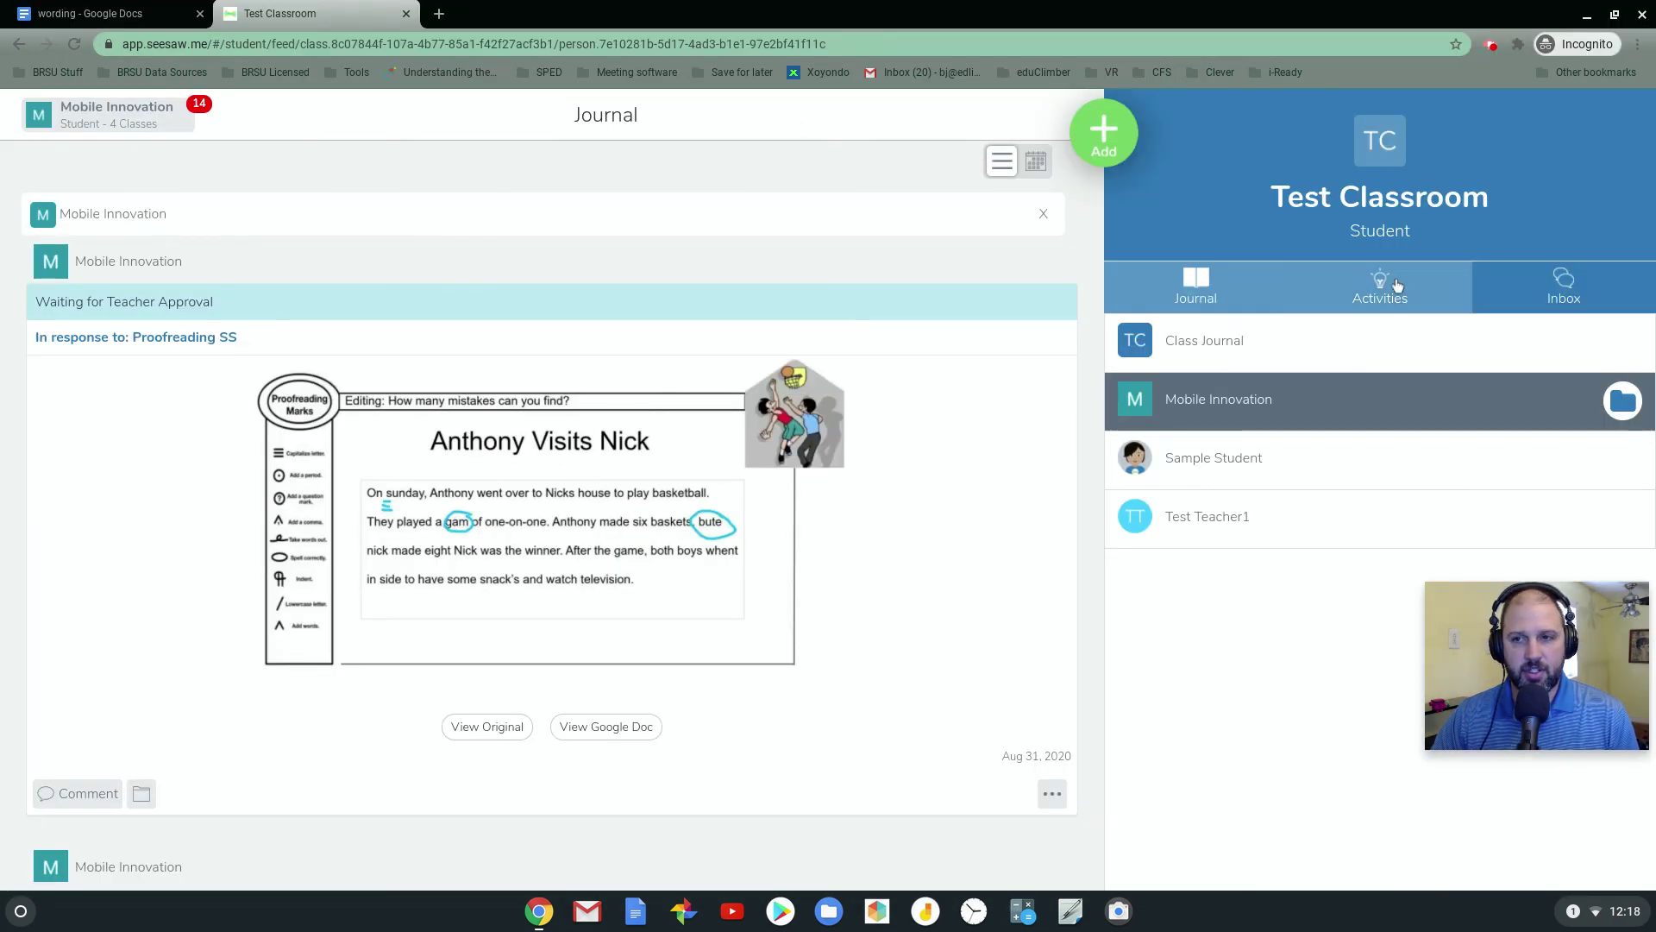
pyautogui.click(1380, 285)
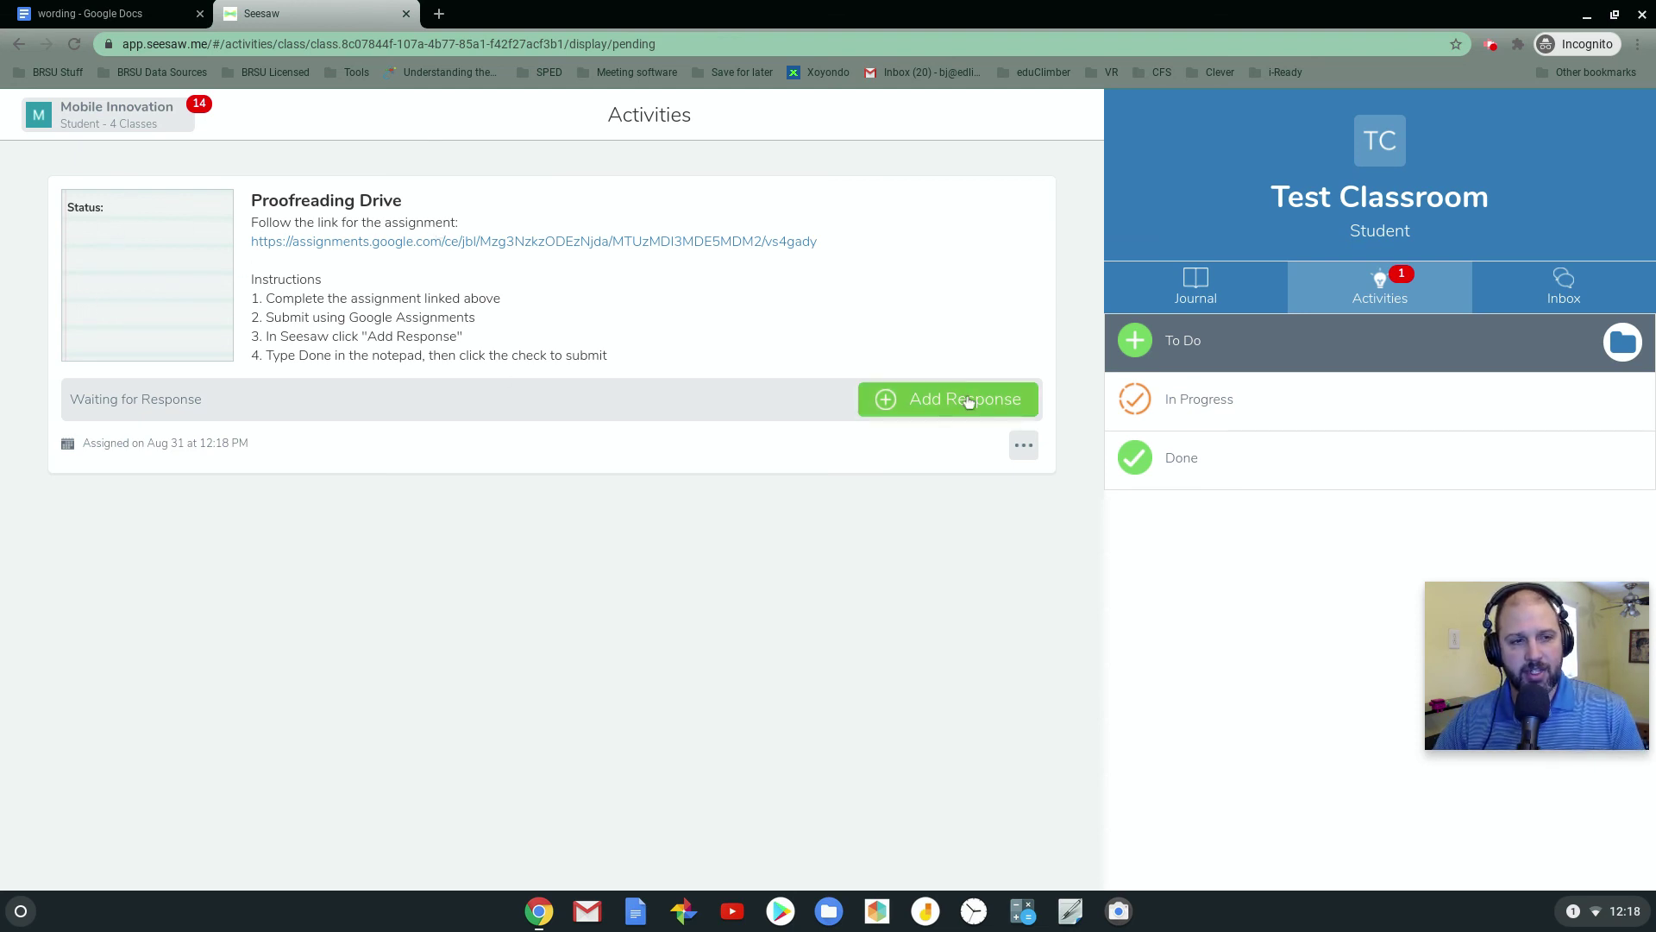
# Follow the assignment link and open the attached 'Mobile Innovation - Proofreading marks' Doc
pyautogui.click(355, 245)
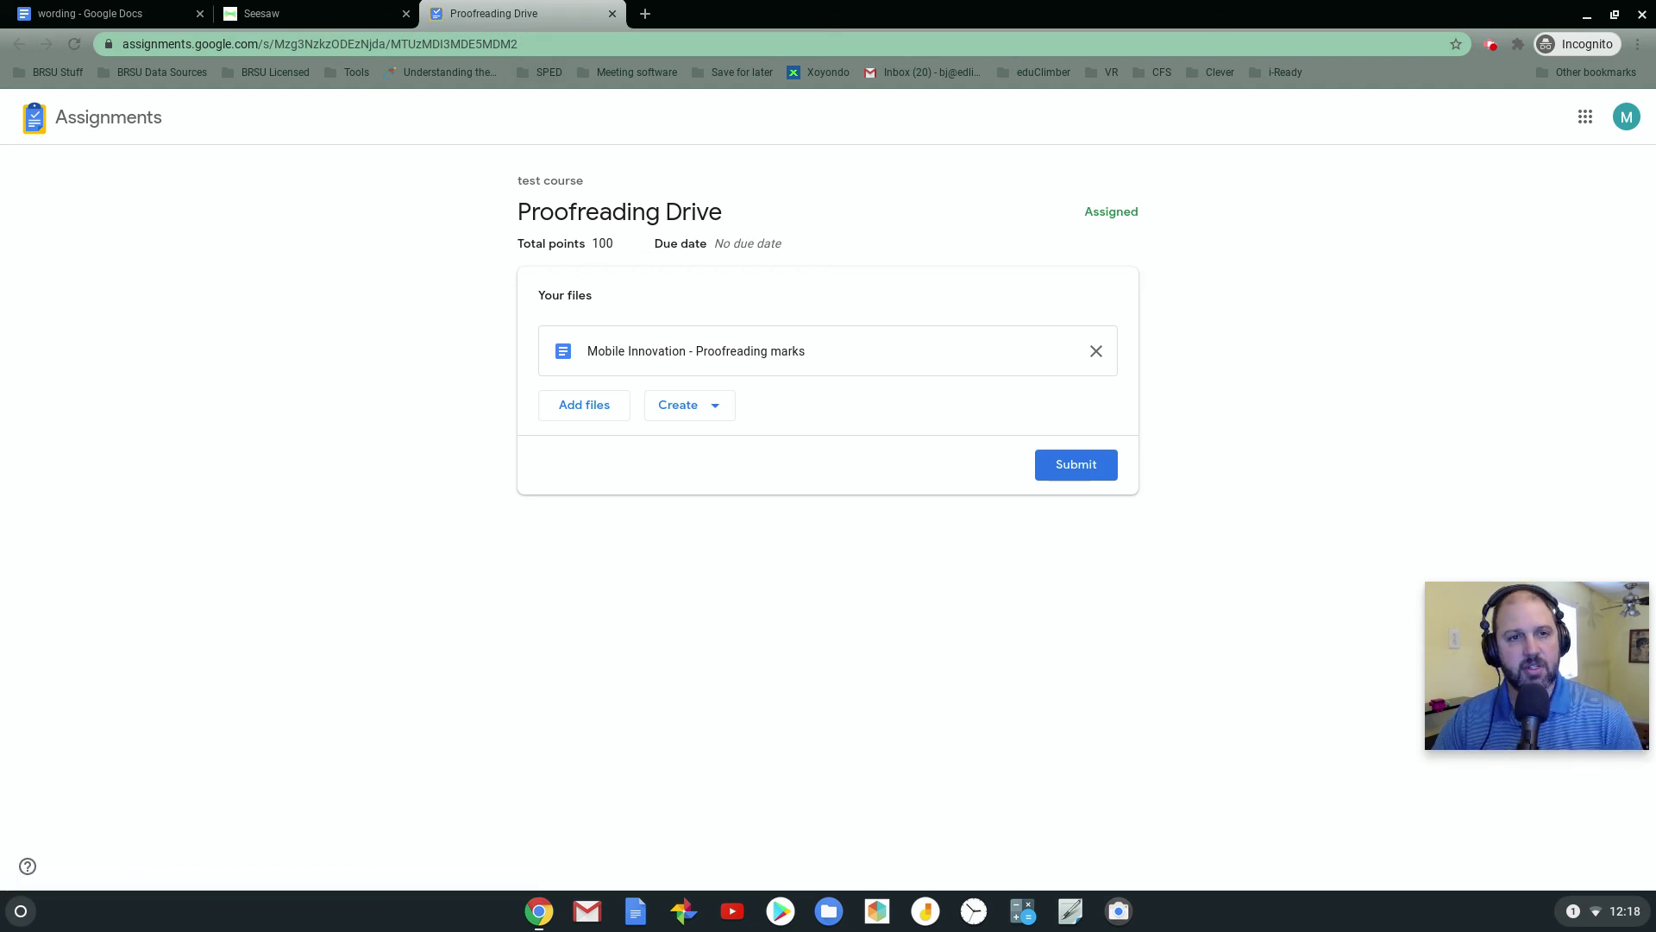
pyautogui.click(646, 352)
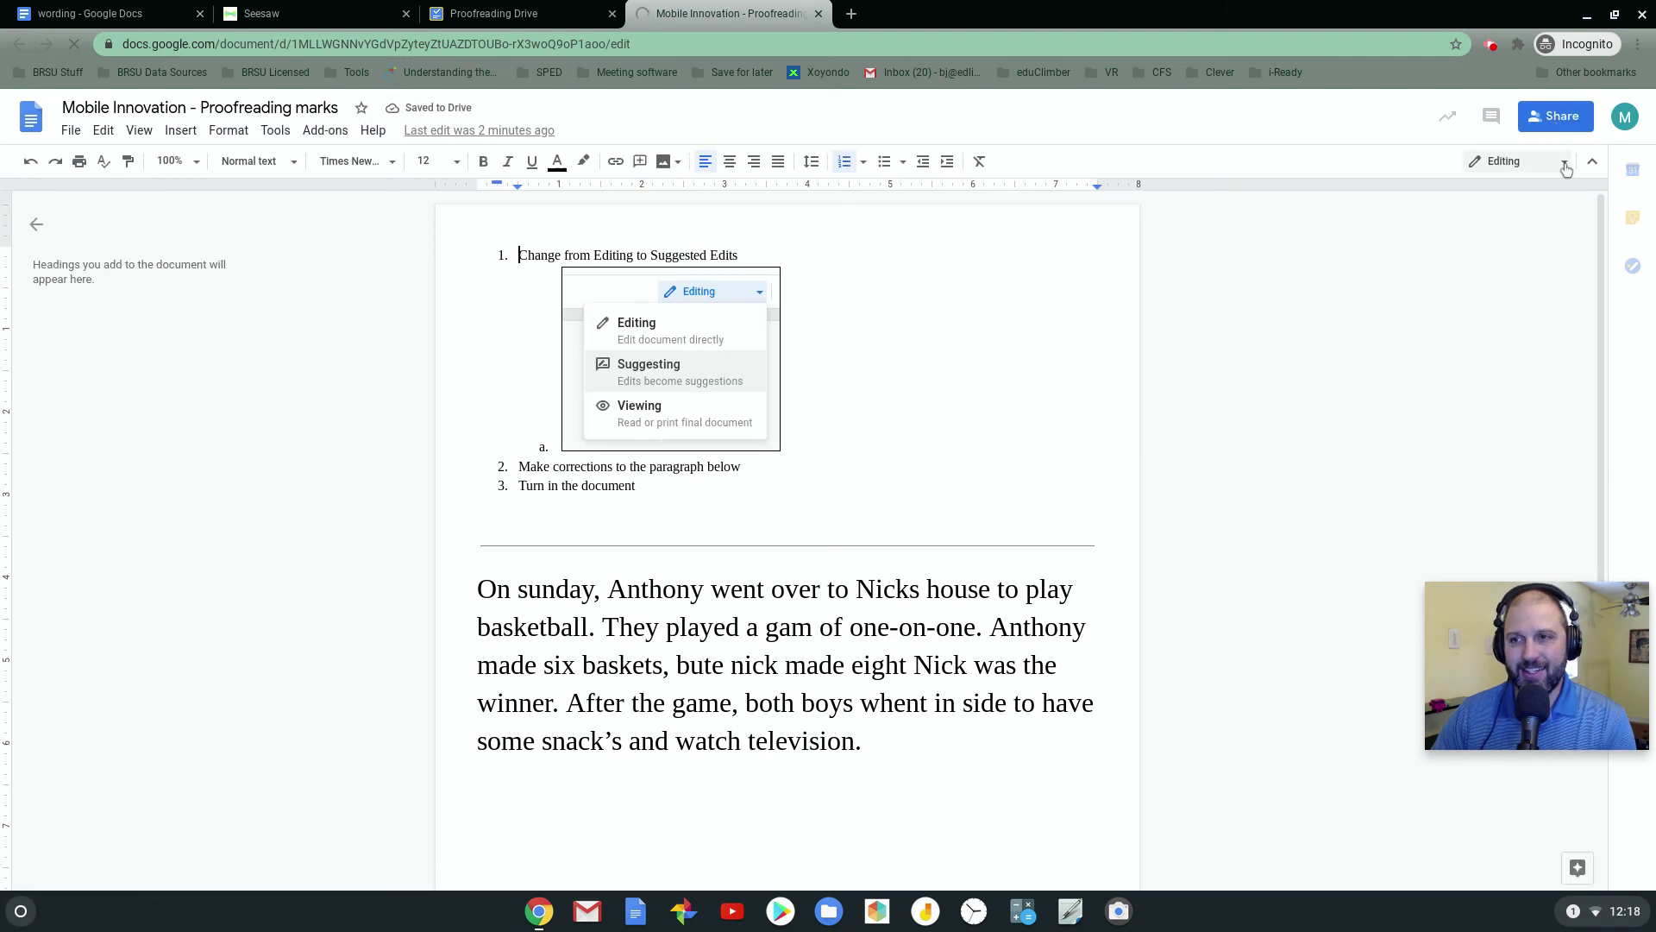
# Switch the Doc to Suggesting mode and suggest capitalizing 'sunday' to 'Sunday'
pyautogui.click(1557, 162)
pyautogui.click(1550, 243)
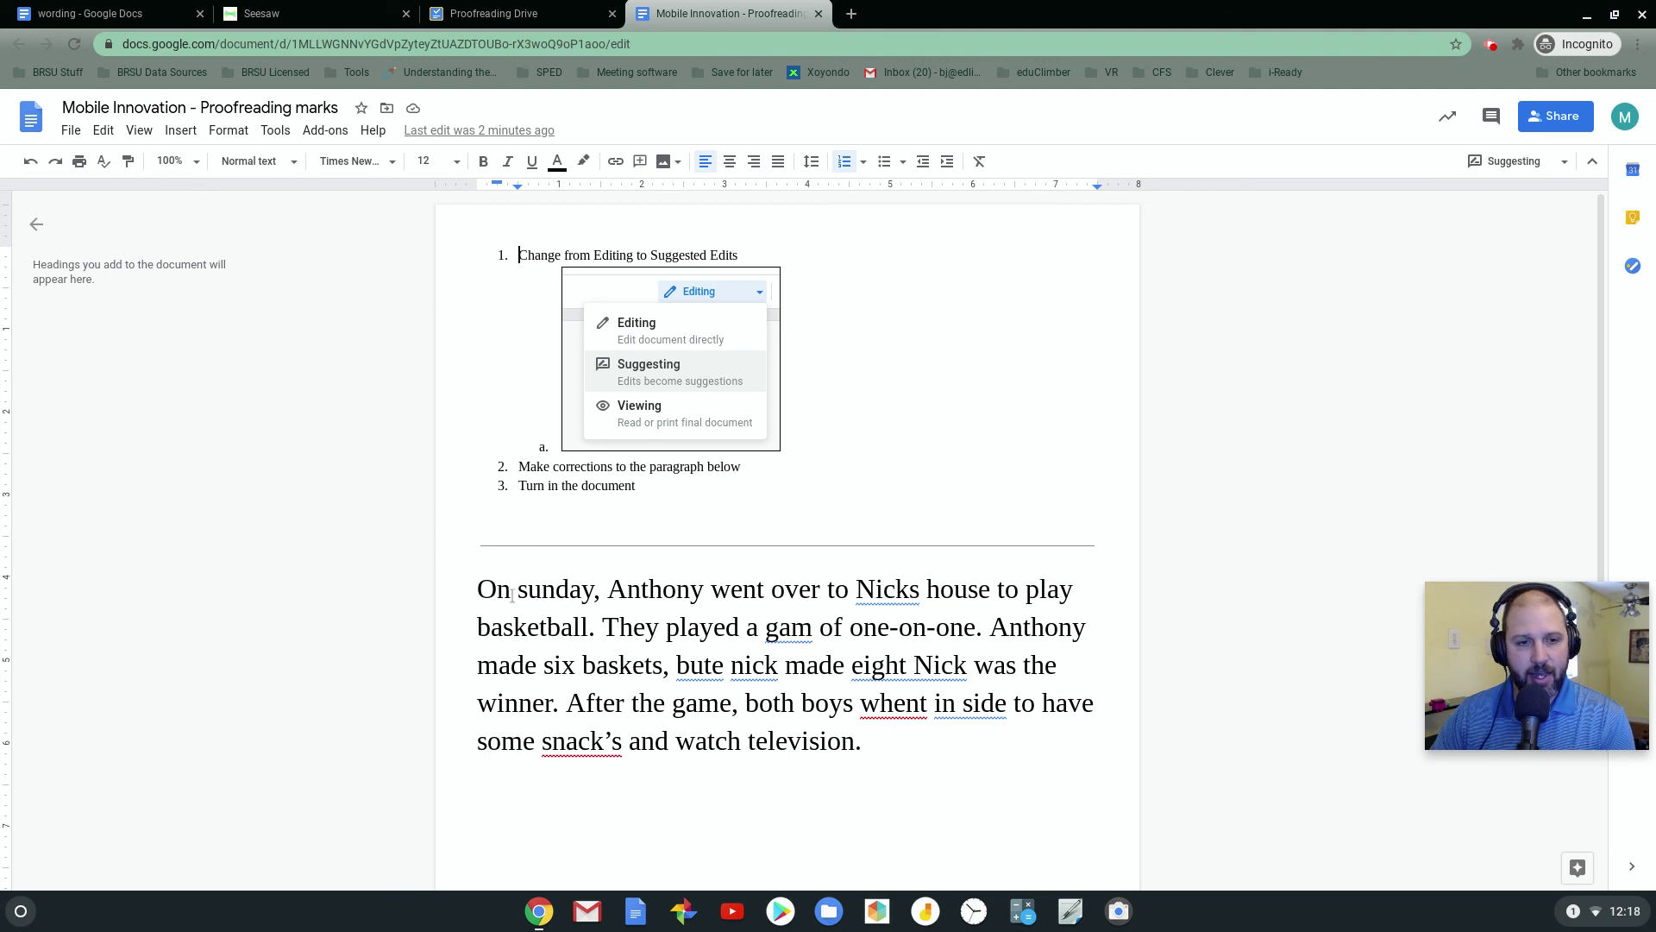
pyautogui.moveTo(528, 590); pyautogui.dragTo(517, 590)
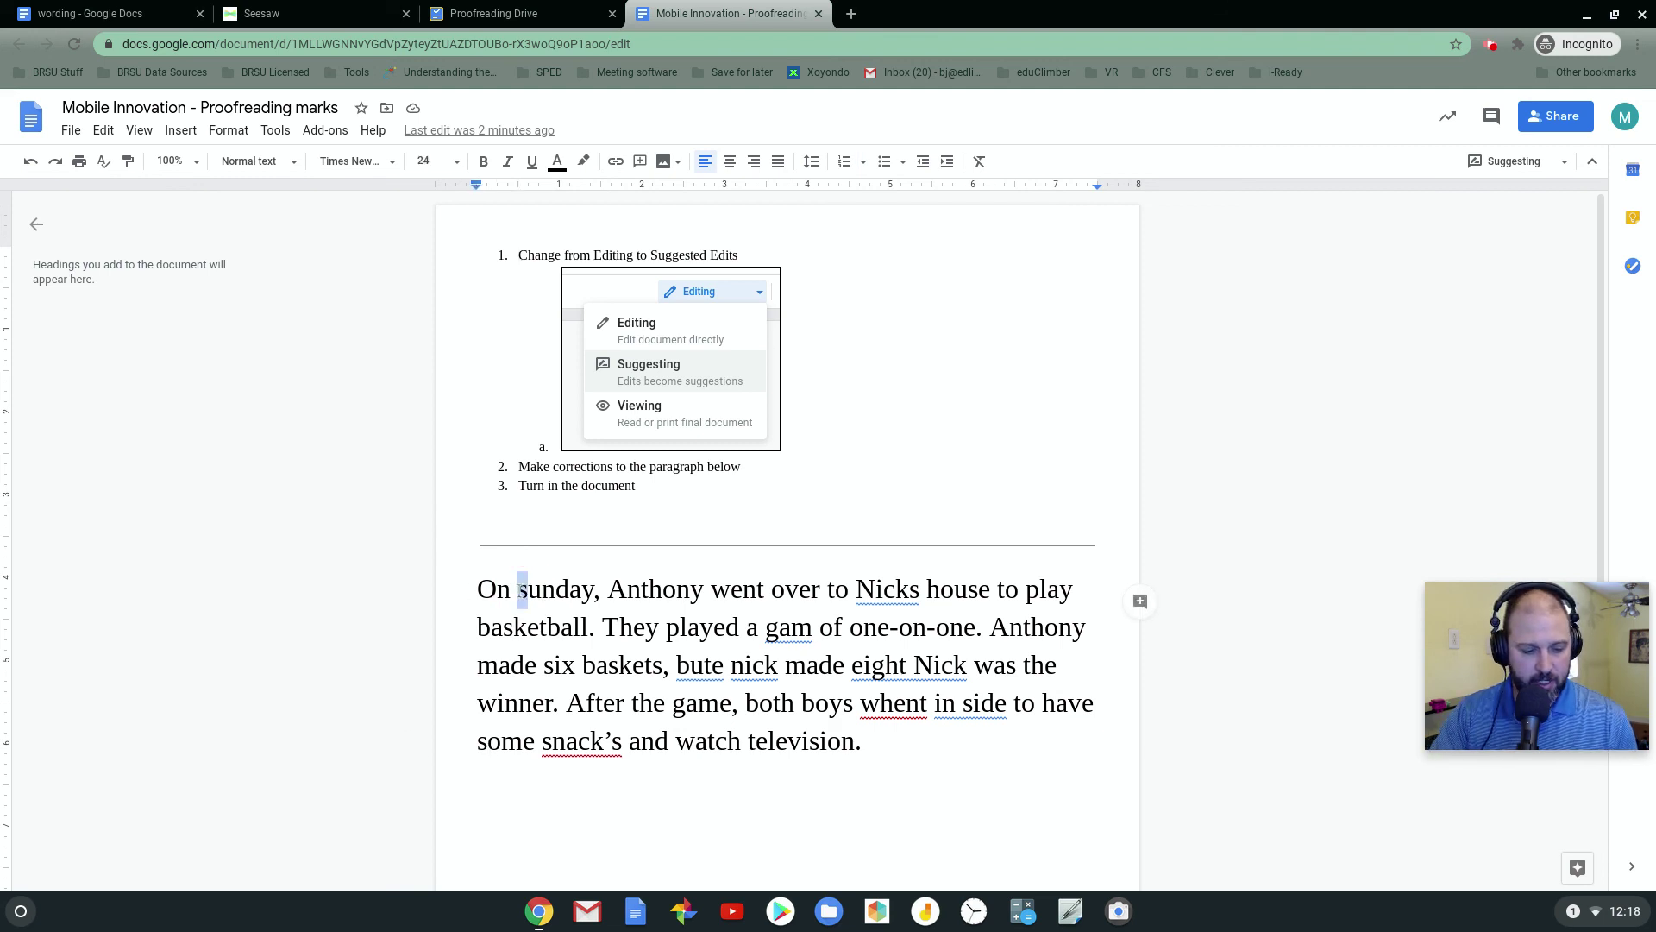
pyautogui.write('S')
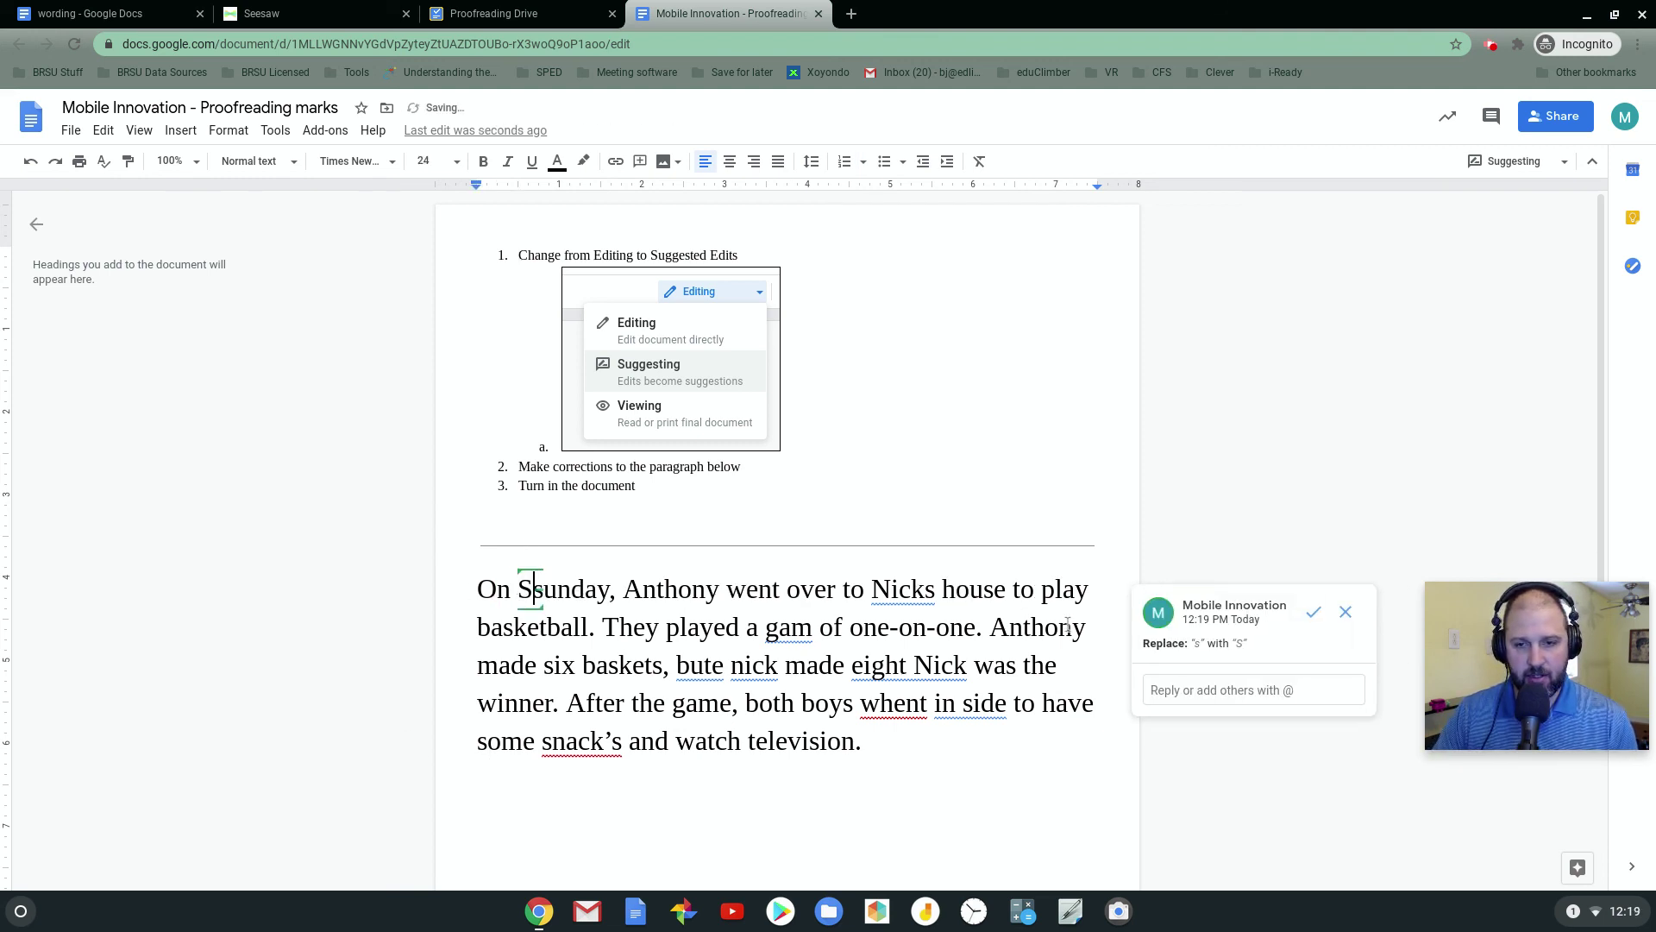
# Suggest fixing 'gam' to 'game', 'bute' to 'but', and 'nick' to 'Nick'
pyautogui.click(811, 629)
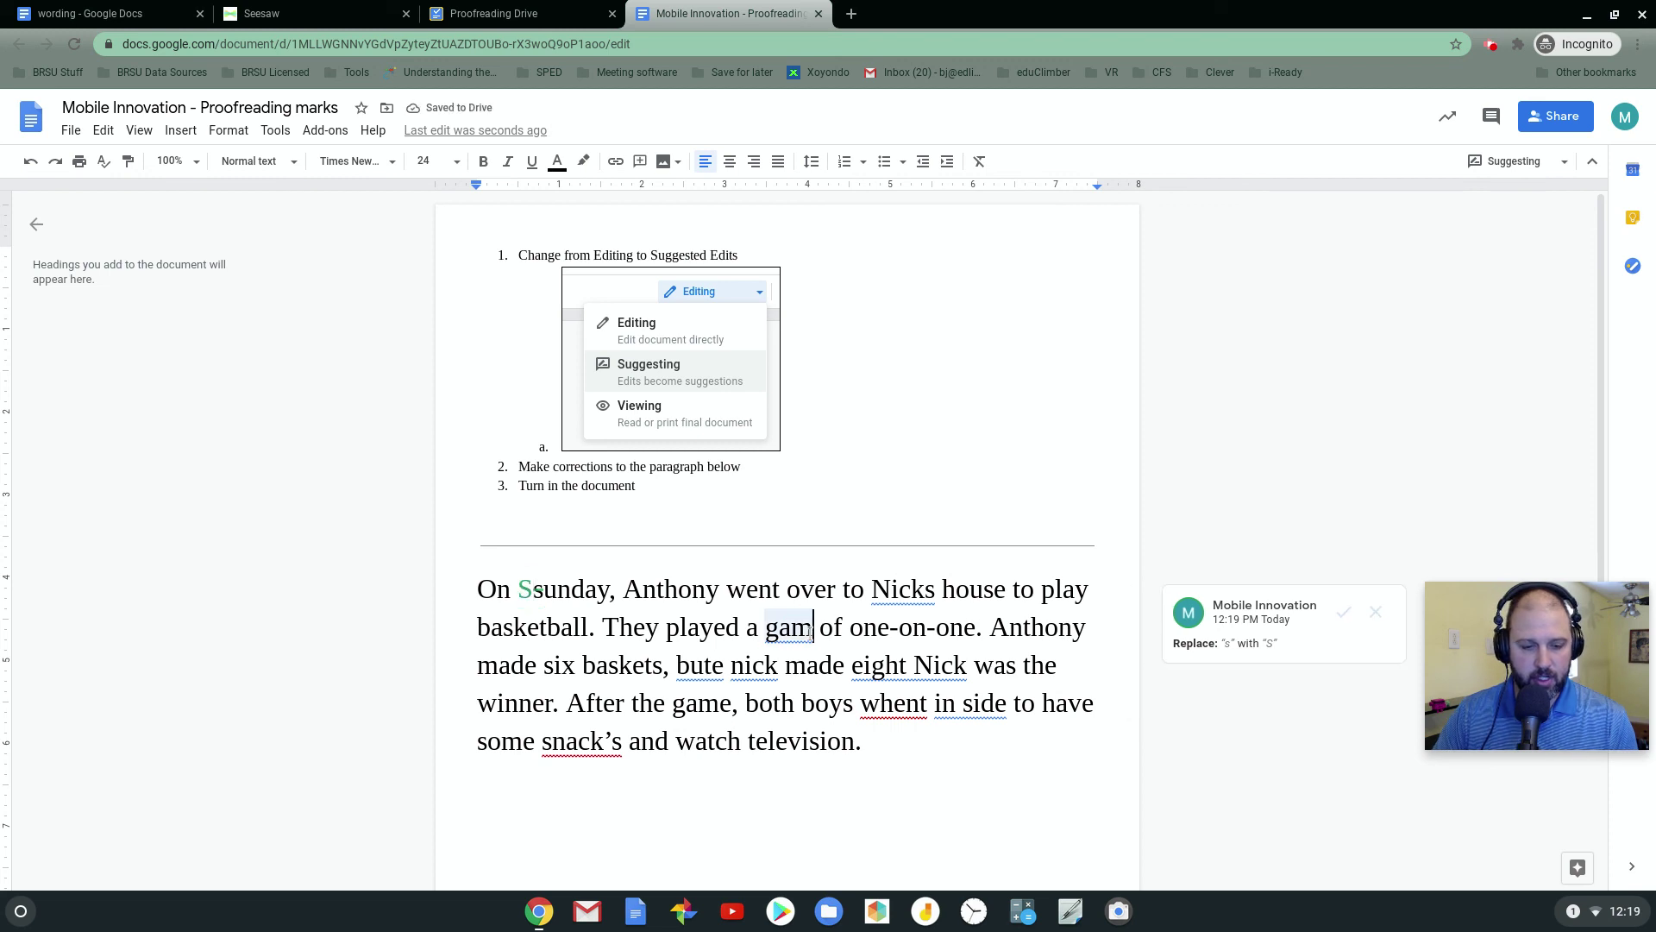
pyautogui.write('e')
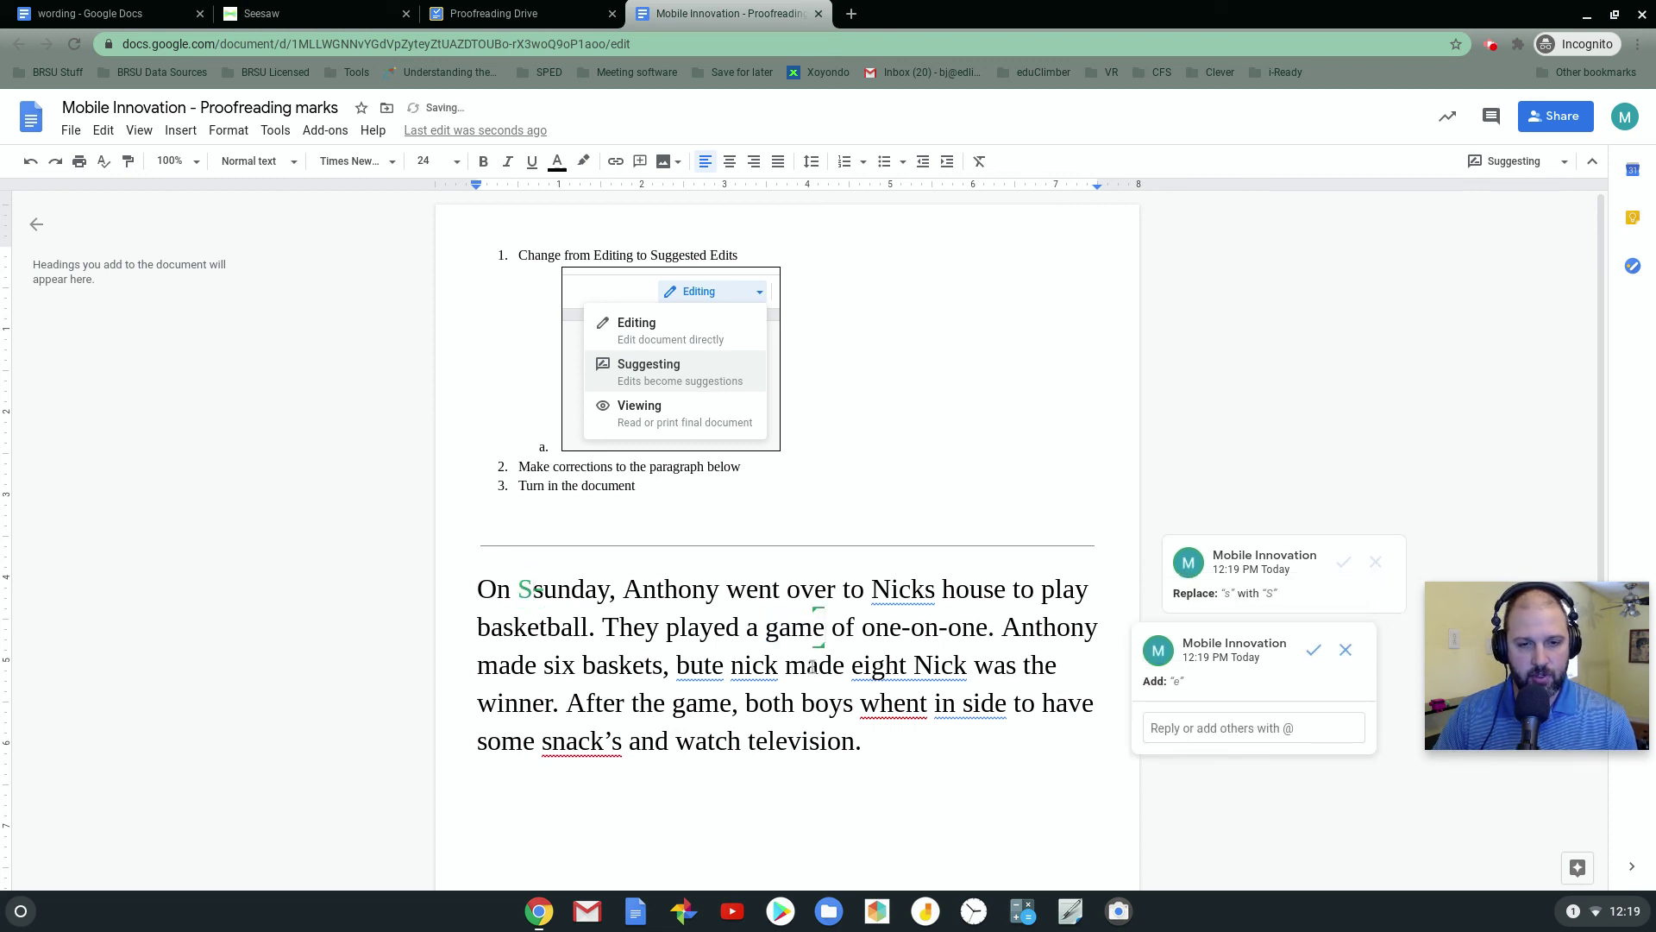
pyautogui.click(723, 666)
pyautogui.press('BackSpace')
pyautogui.click(746, 666)
pyautogui.press('BackSpace')
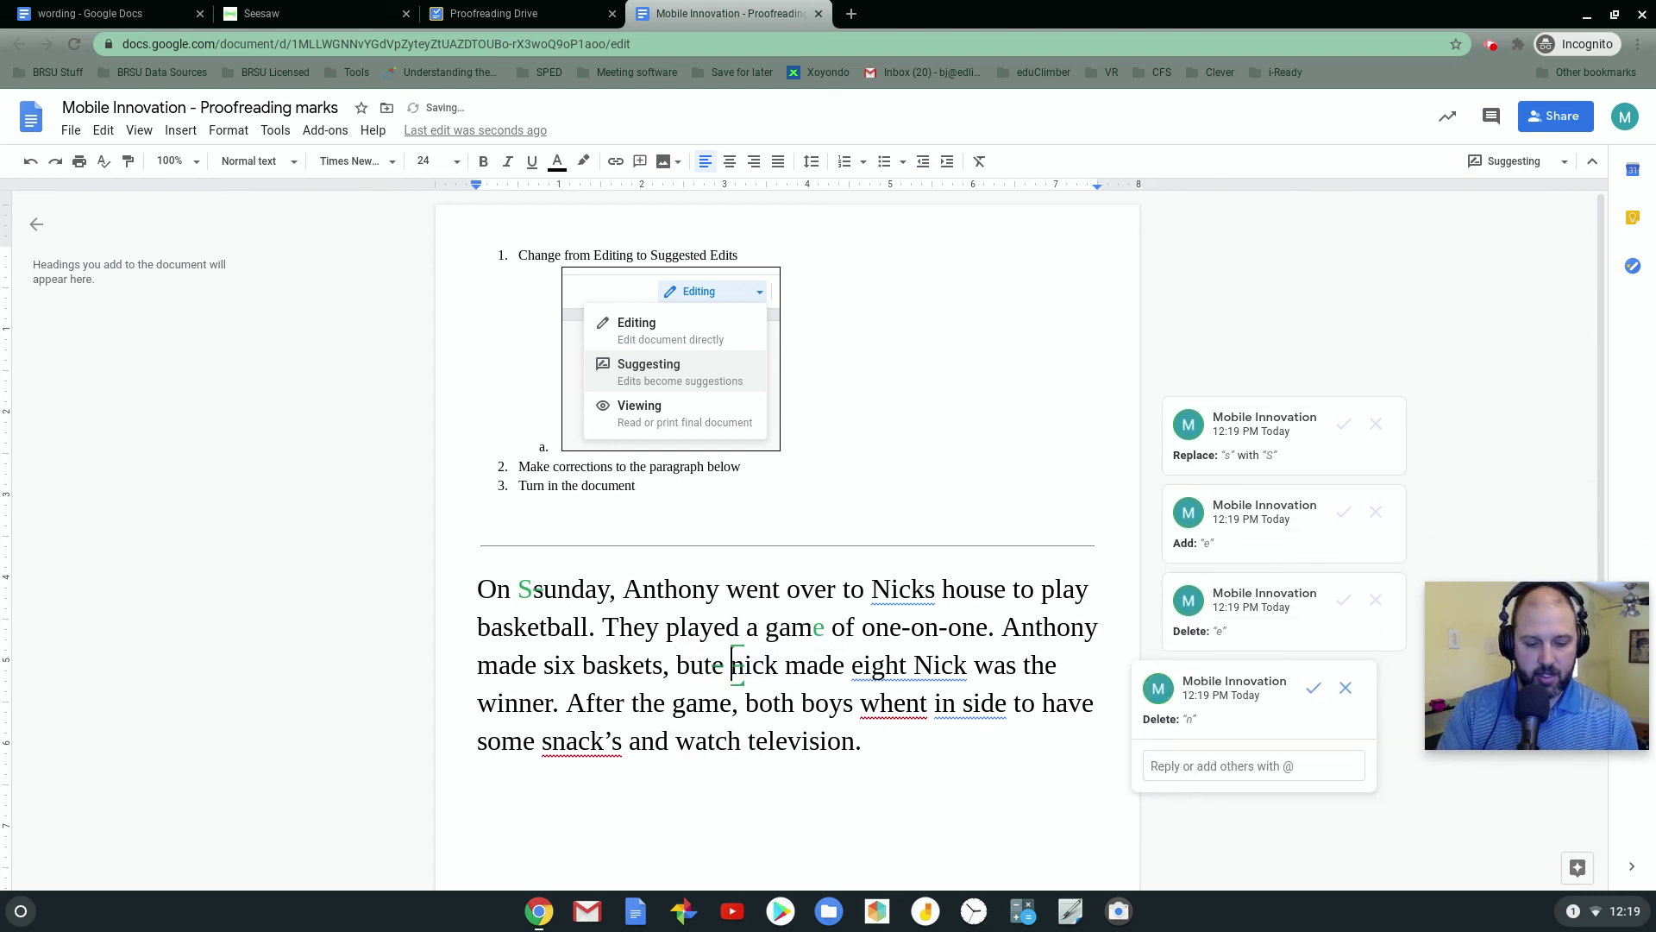
pyautogui.write('N')
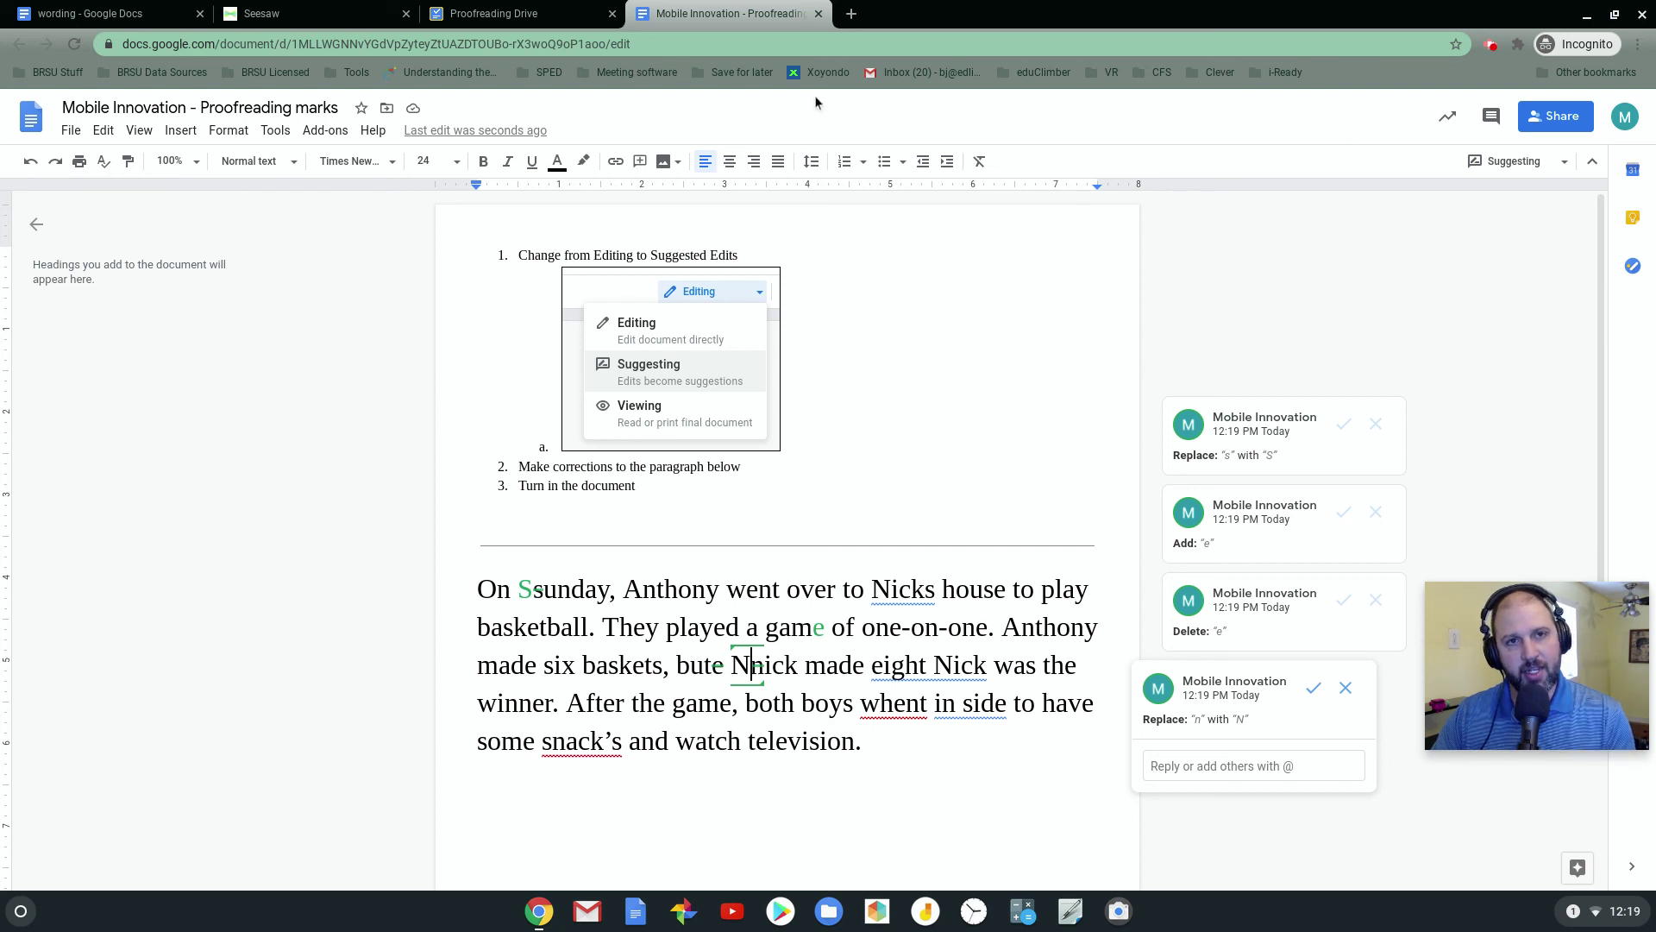
# Turn in the Proofreading Drive assignment with its attached document
pyautogui.click(549, 17)
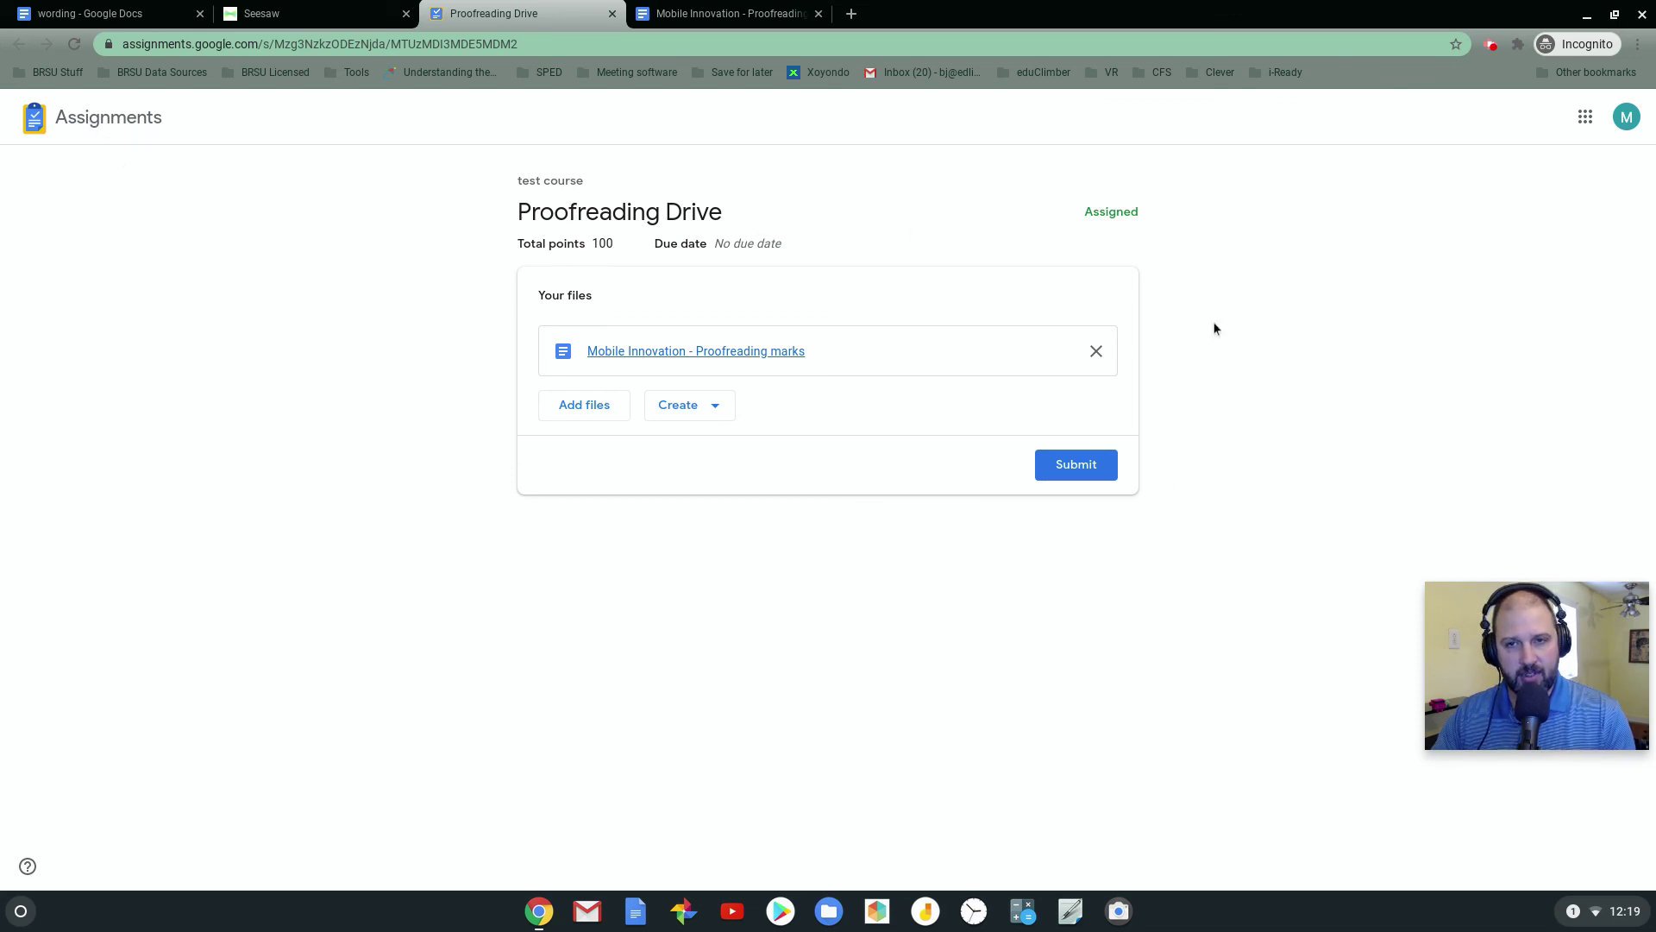
pyautogui.click(1099, 473)
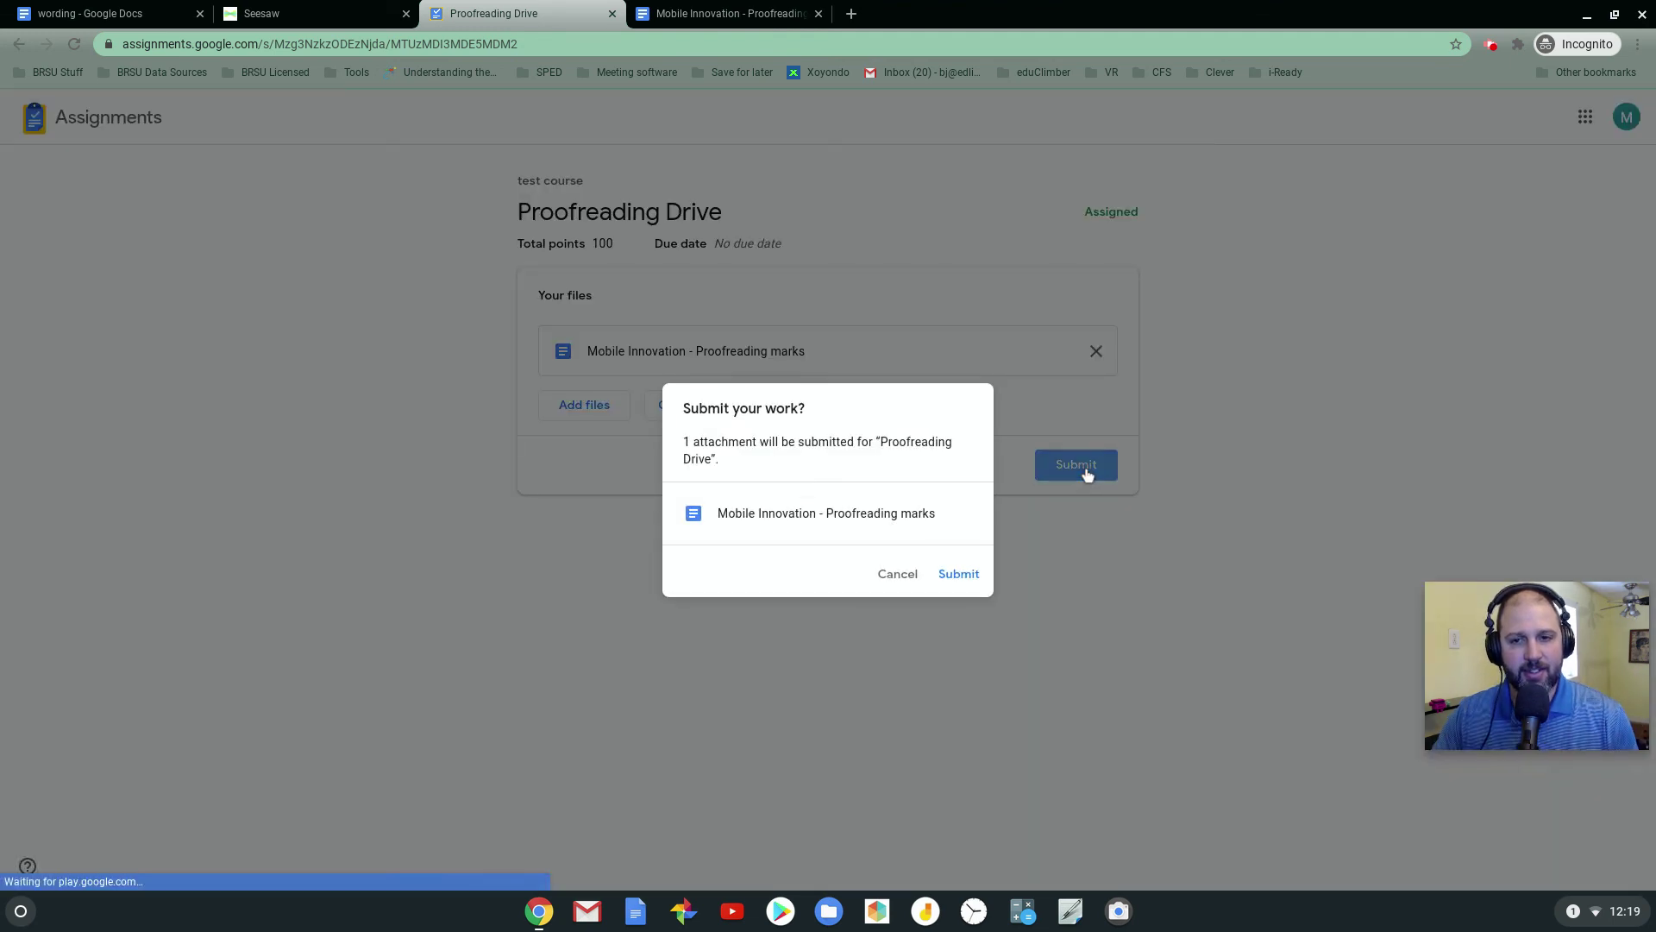
pyautogui.click(953, 576)
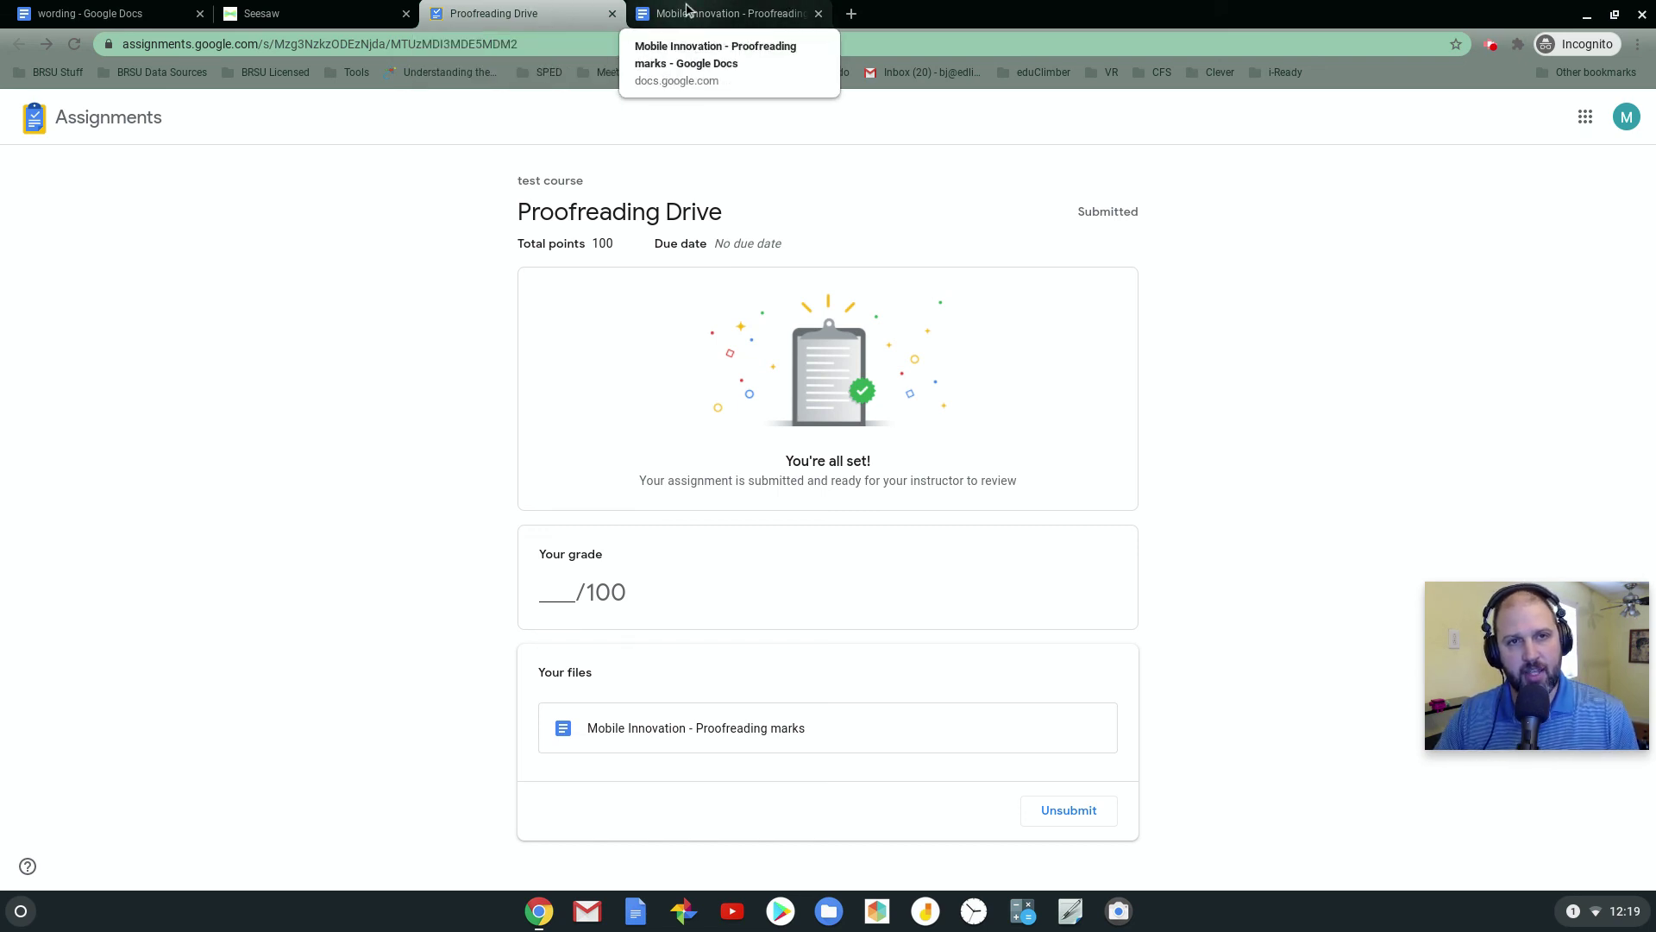
# Close the proofreading Doc and return to Seesaw's submit and Add Response instructions
pyautogui.click(818, 13)
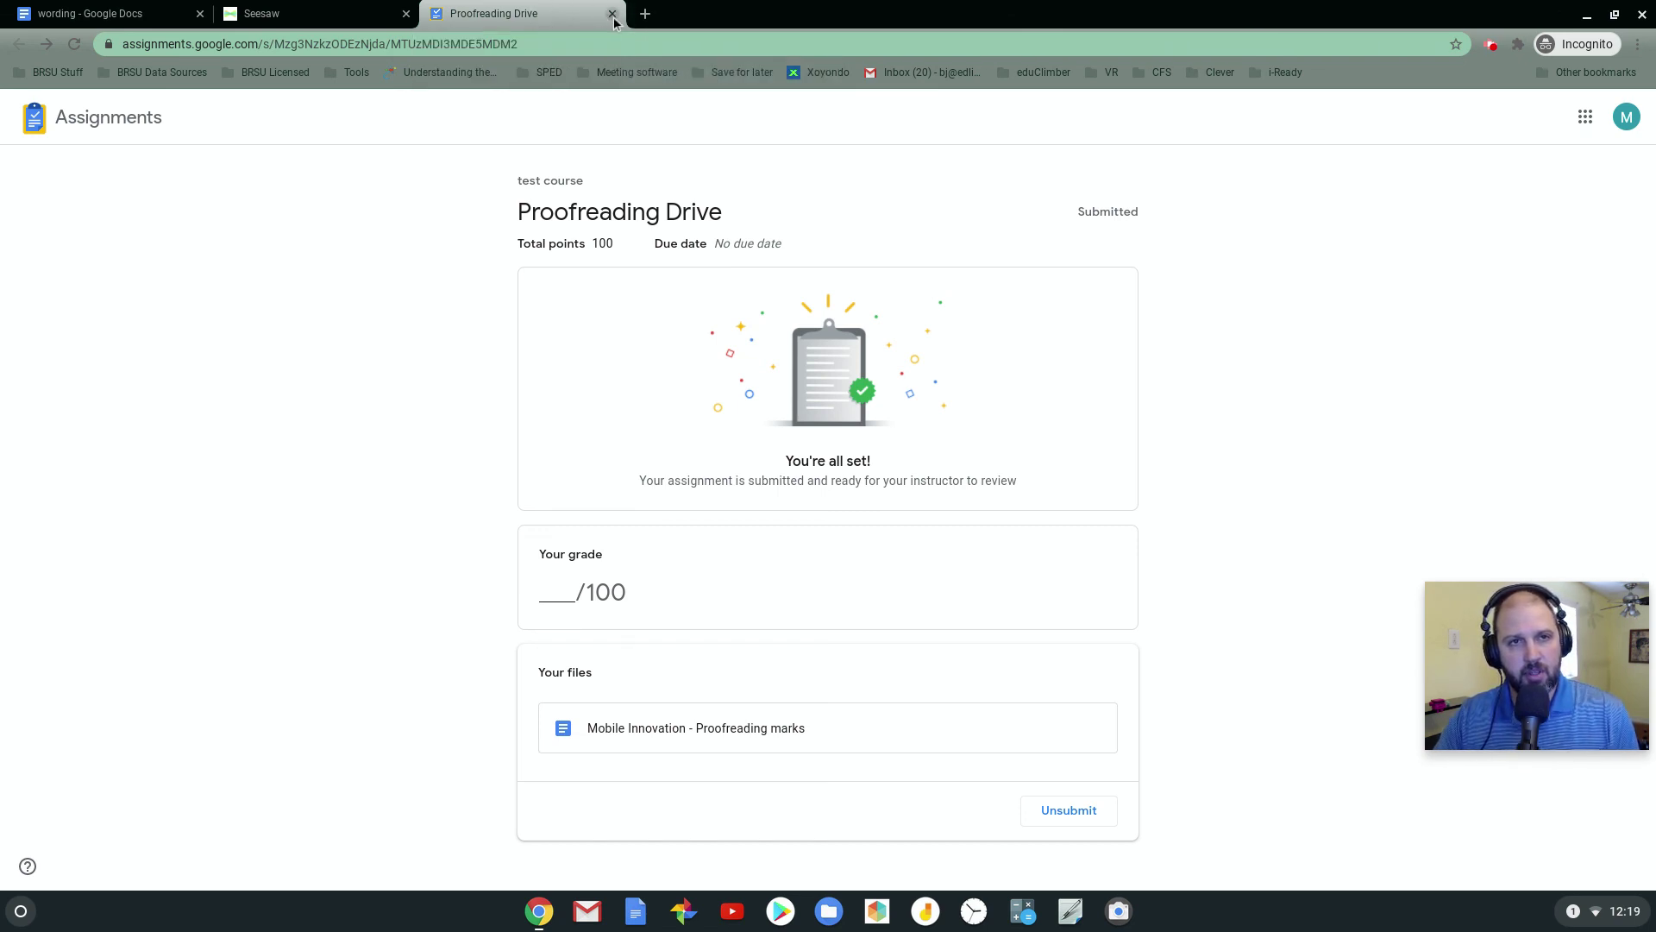
pyautogui.click(326, 9)
pyautogui.moveTo(256, 282); pyautogui.dragTo(436, 283)
pyautogui.moveTo(247, 300); pyautogui.dragTo(423, 300)
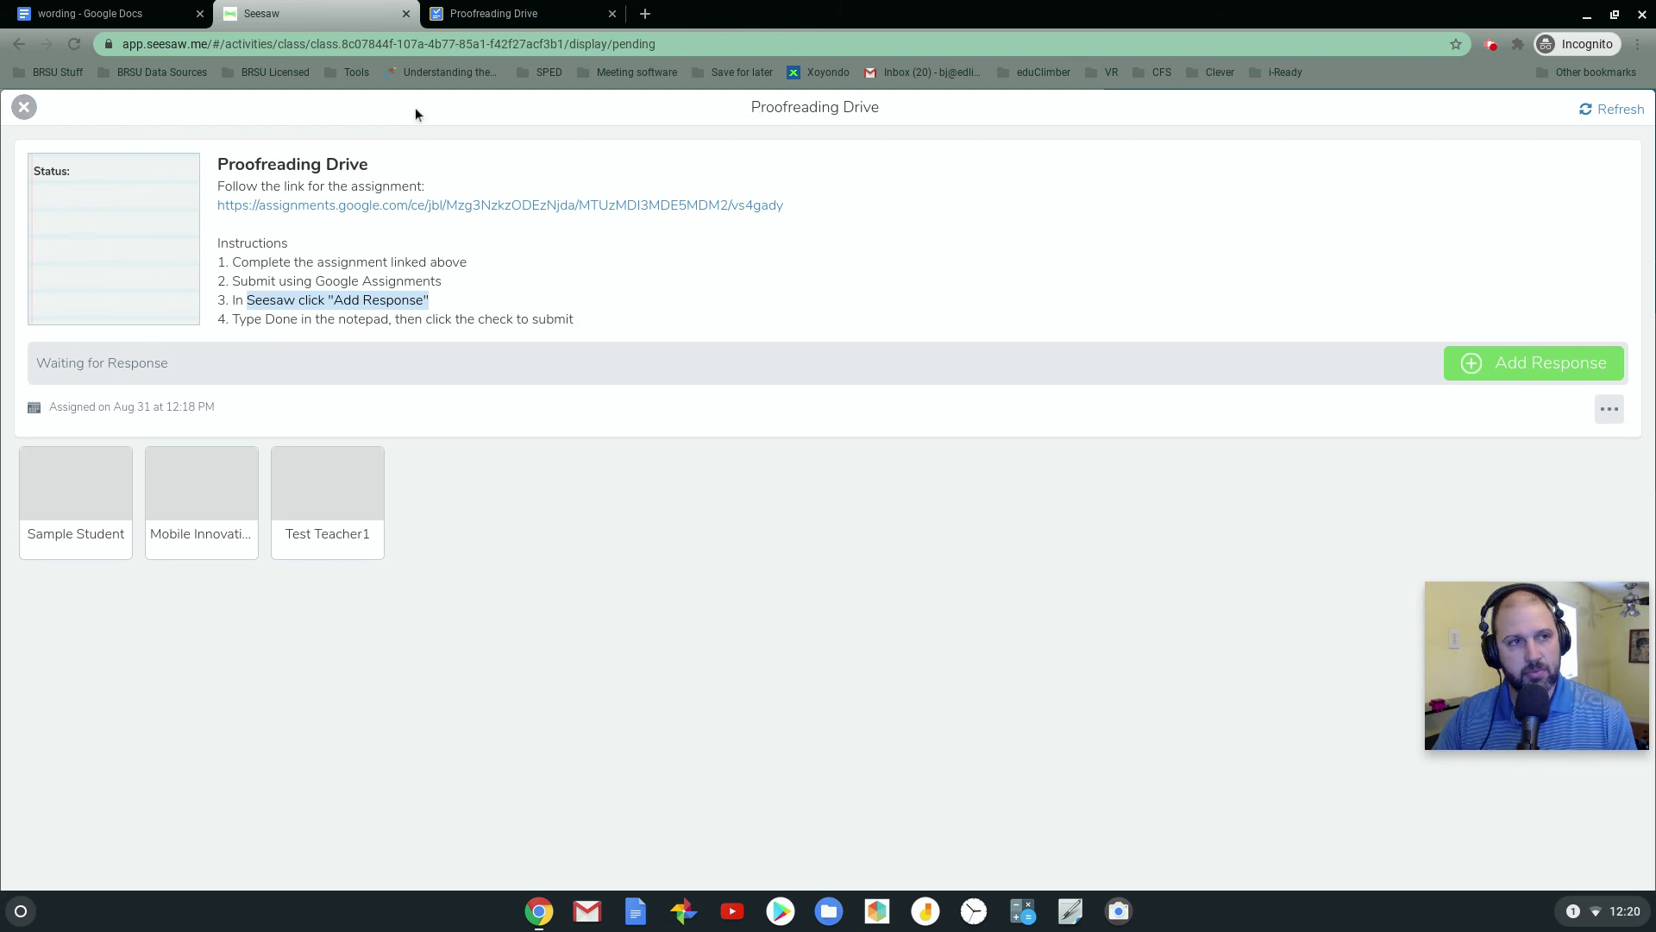
# Close the activity details to see Proofreading Drive waiting for a response
pyautogui.click(23, 107)
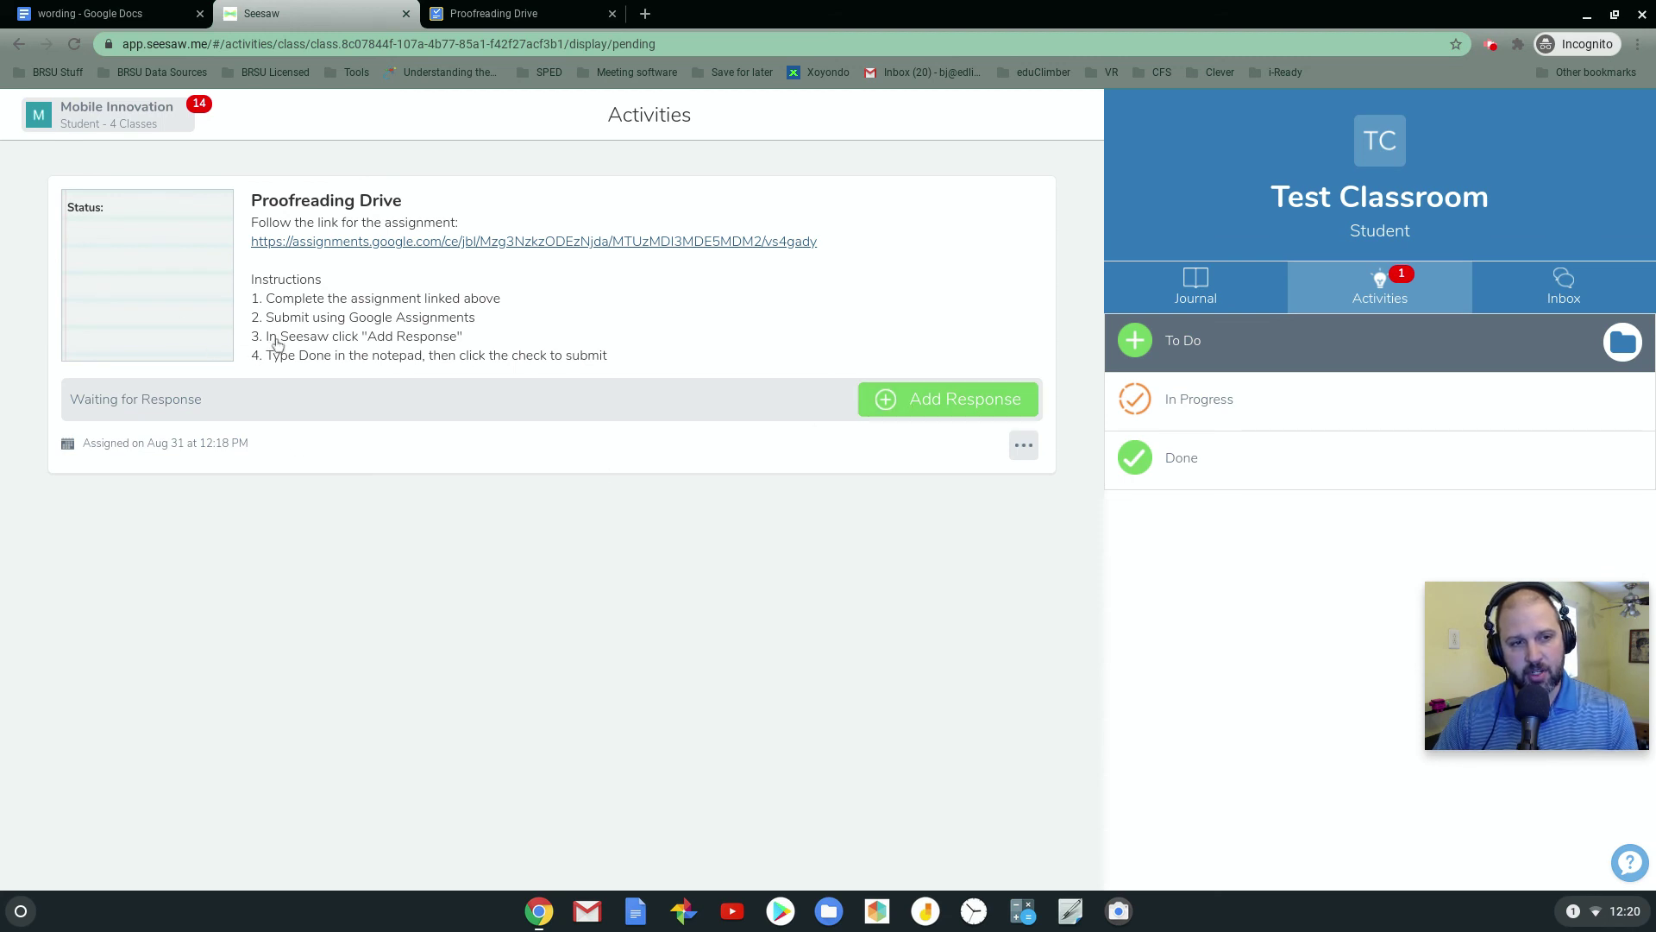
# Respond to Proofreading Drive by completing the note as 'Status:Done' and submitting it
pyautogui.click(932, 407)
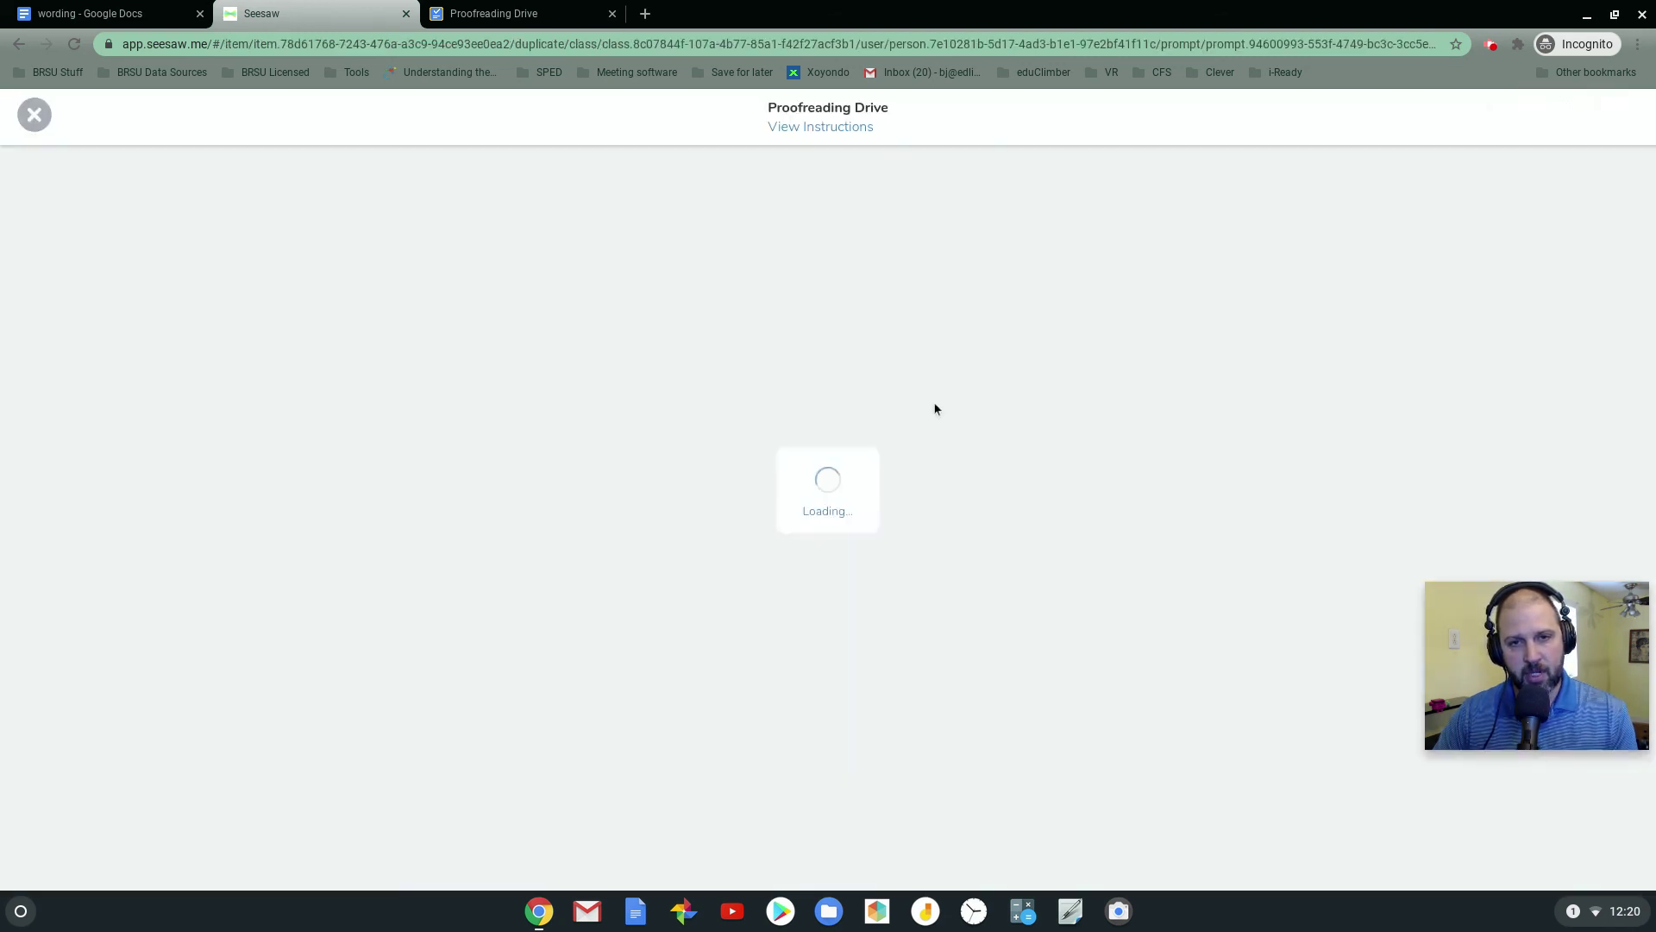
pyautogui.click(582, 174)
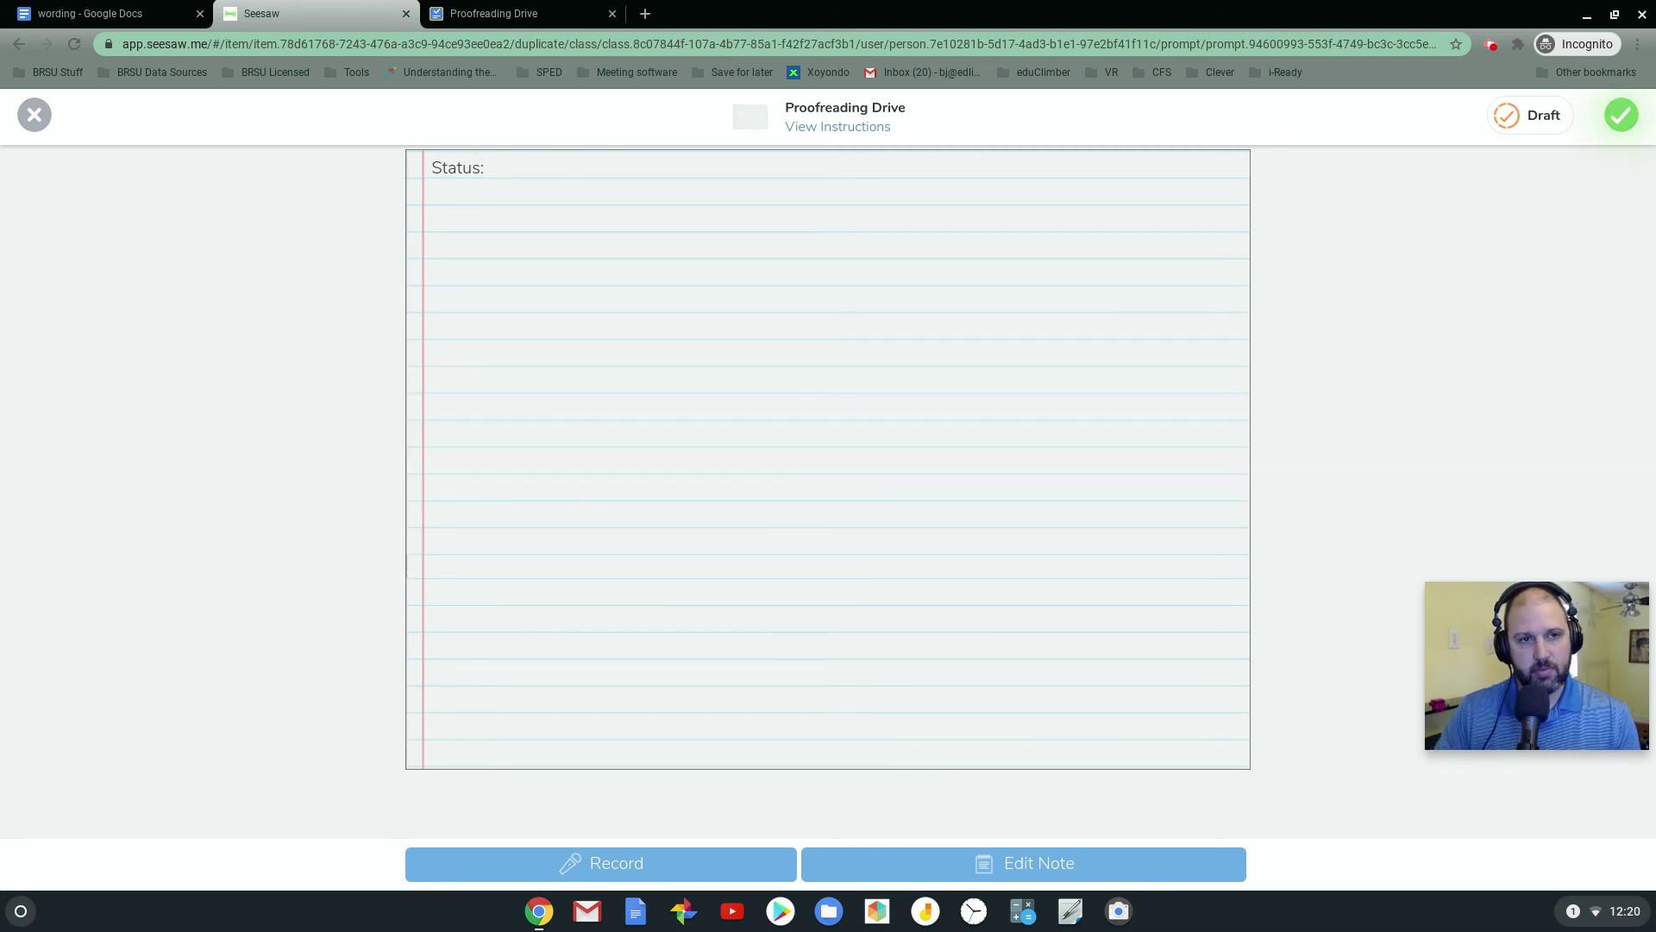
pyautogui.click(516, 170)
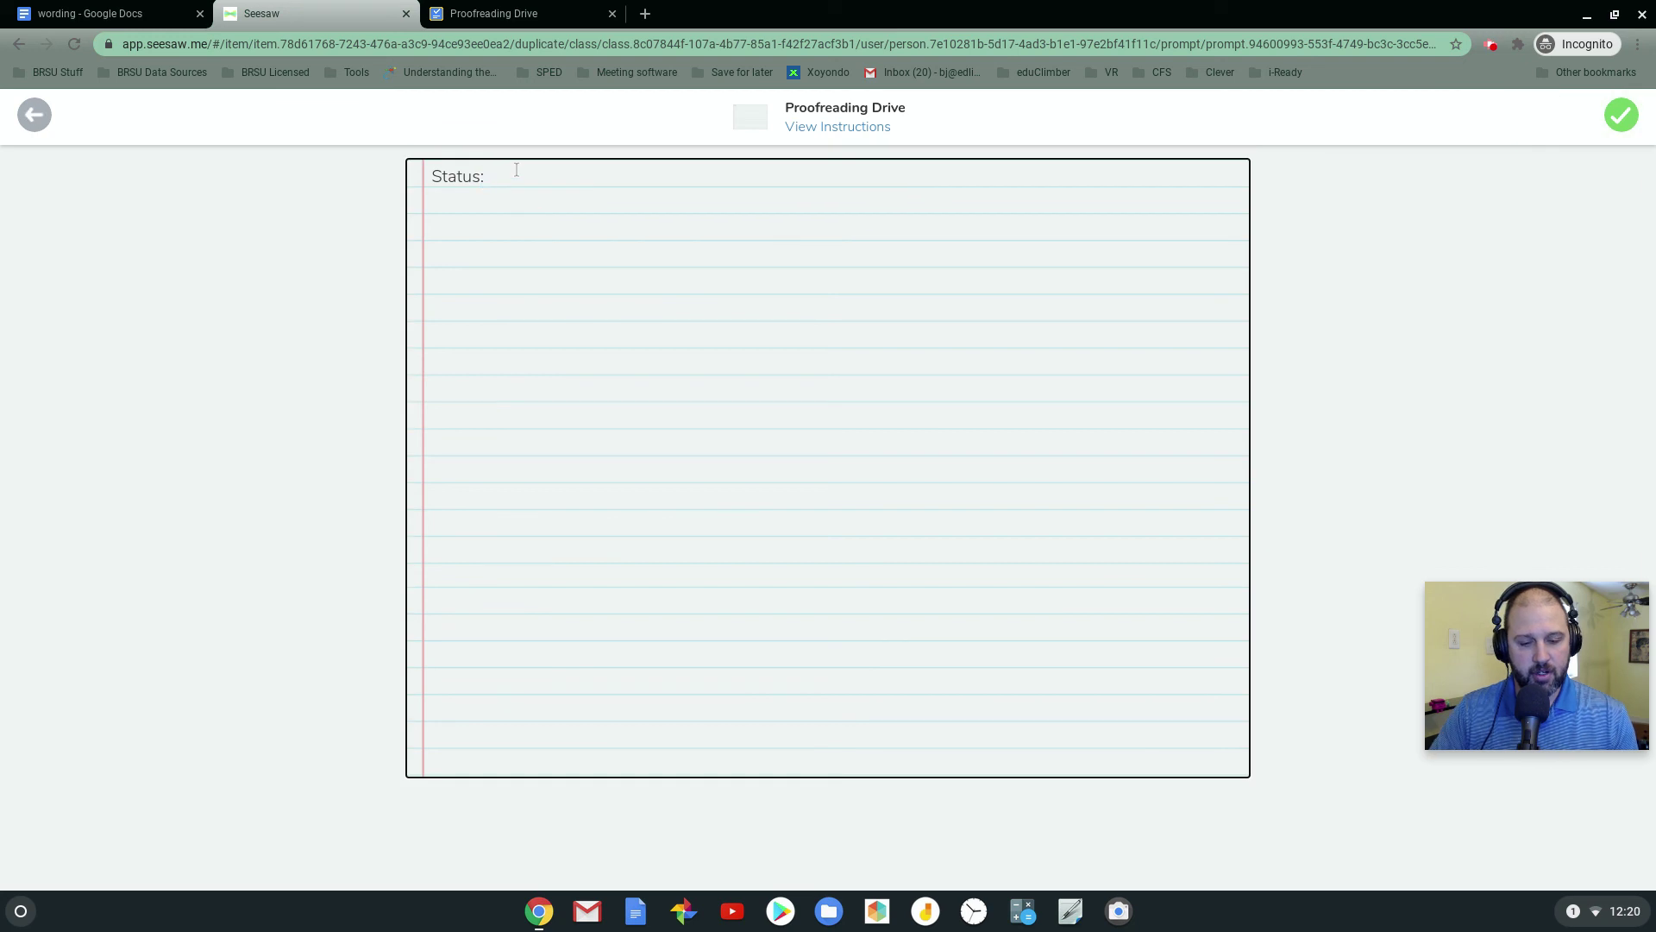
pyautogui.write('Done')
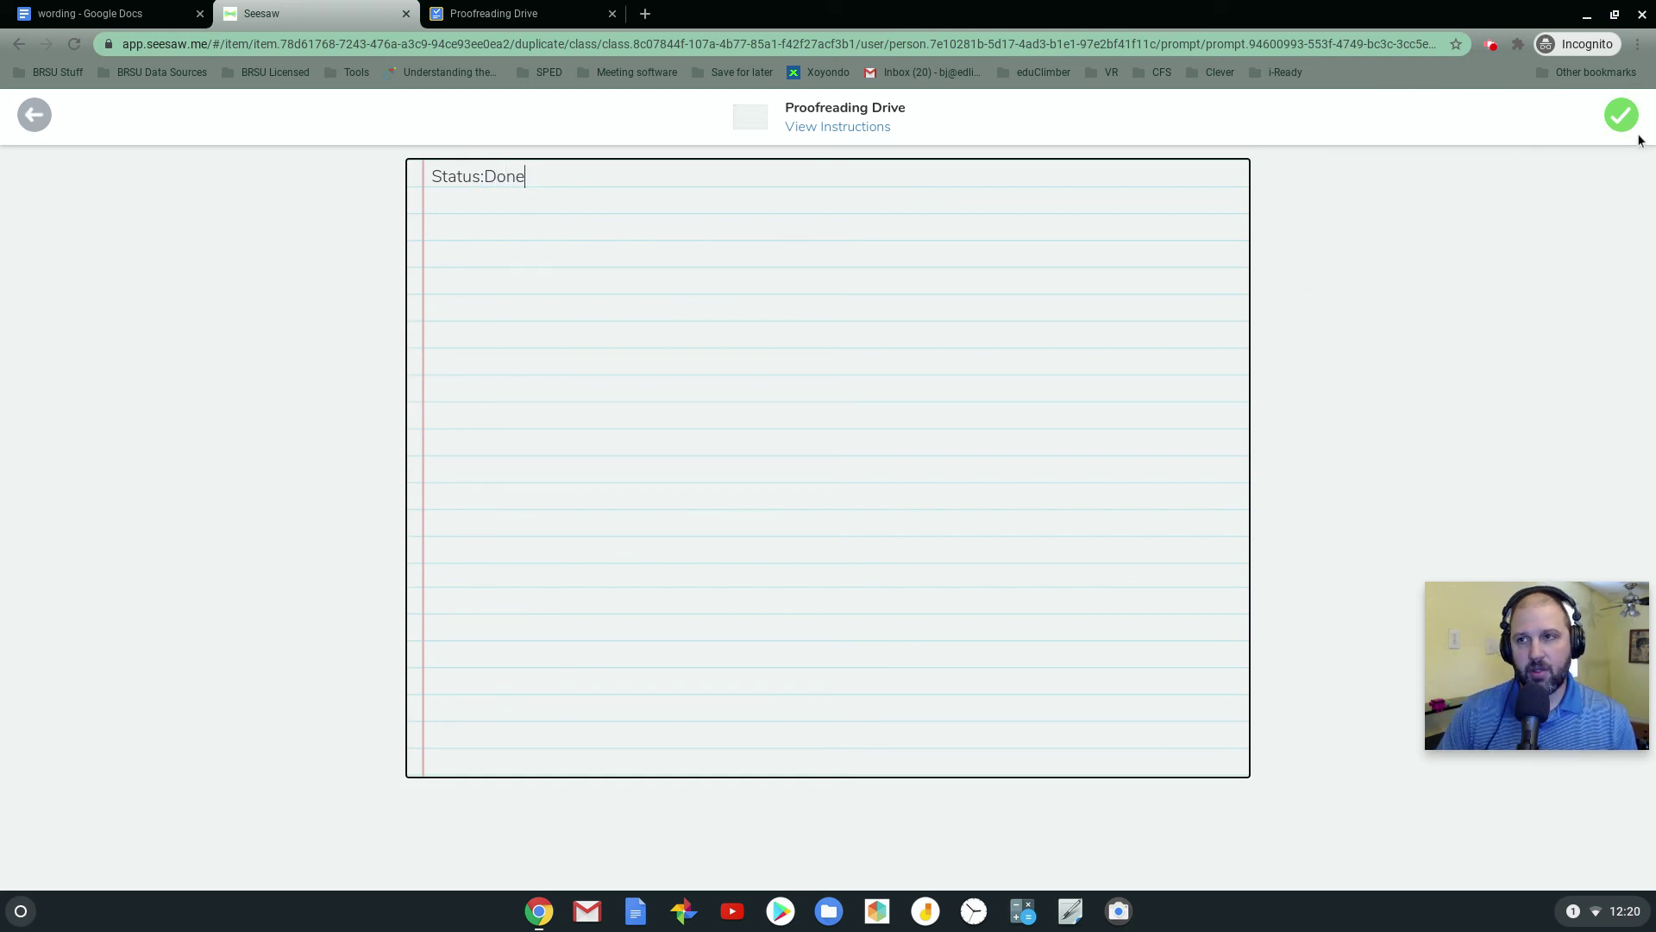
pyautogui.click(1622, 121)
pyautogui.click(1621, 120)
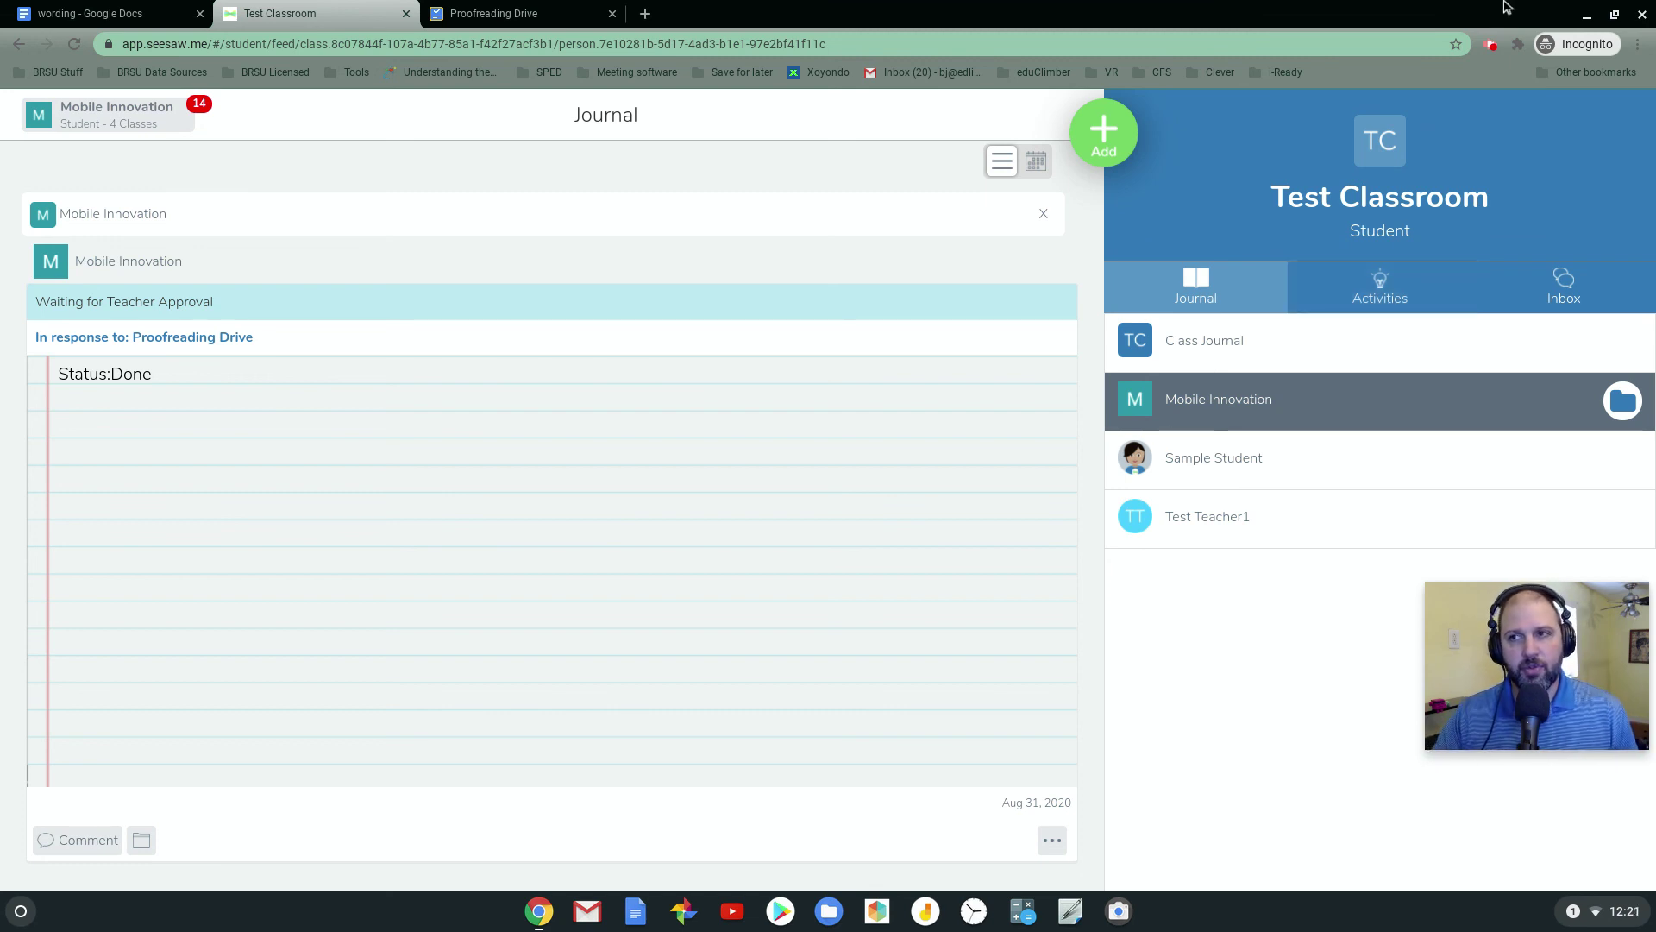
# Minimize the student window and return to the teacher's test course Assignments page
pyautogui.click(1614, 14)
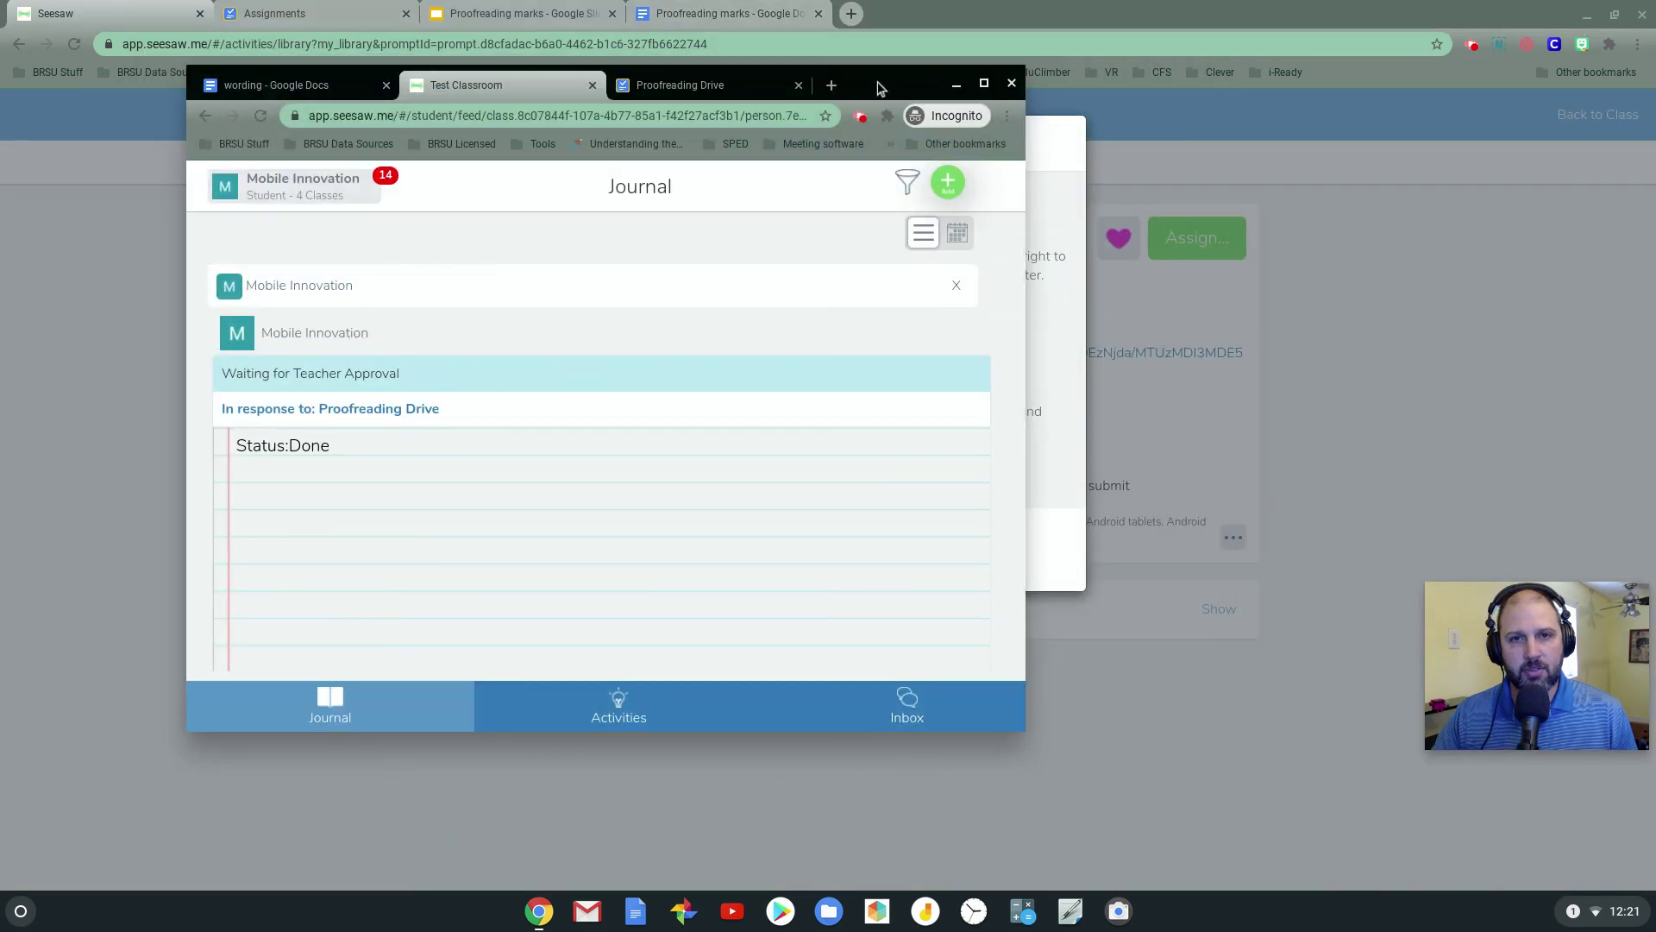
pyautogui.click(862, 80)
pyautogui.click(312, 12)
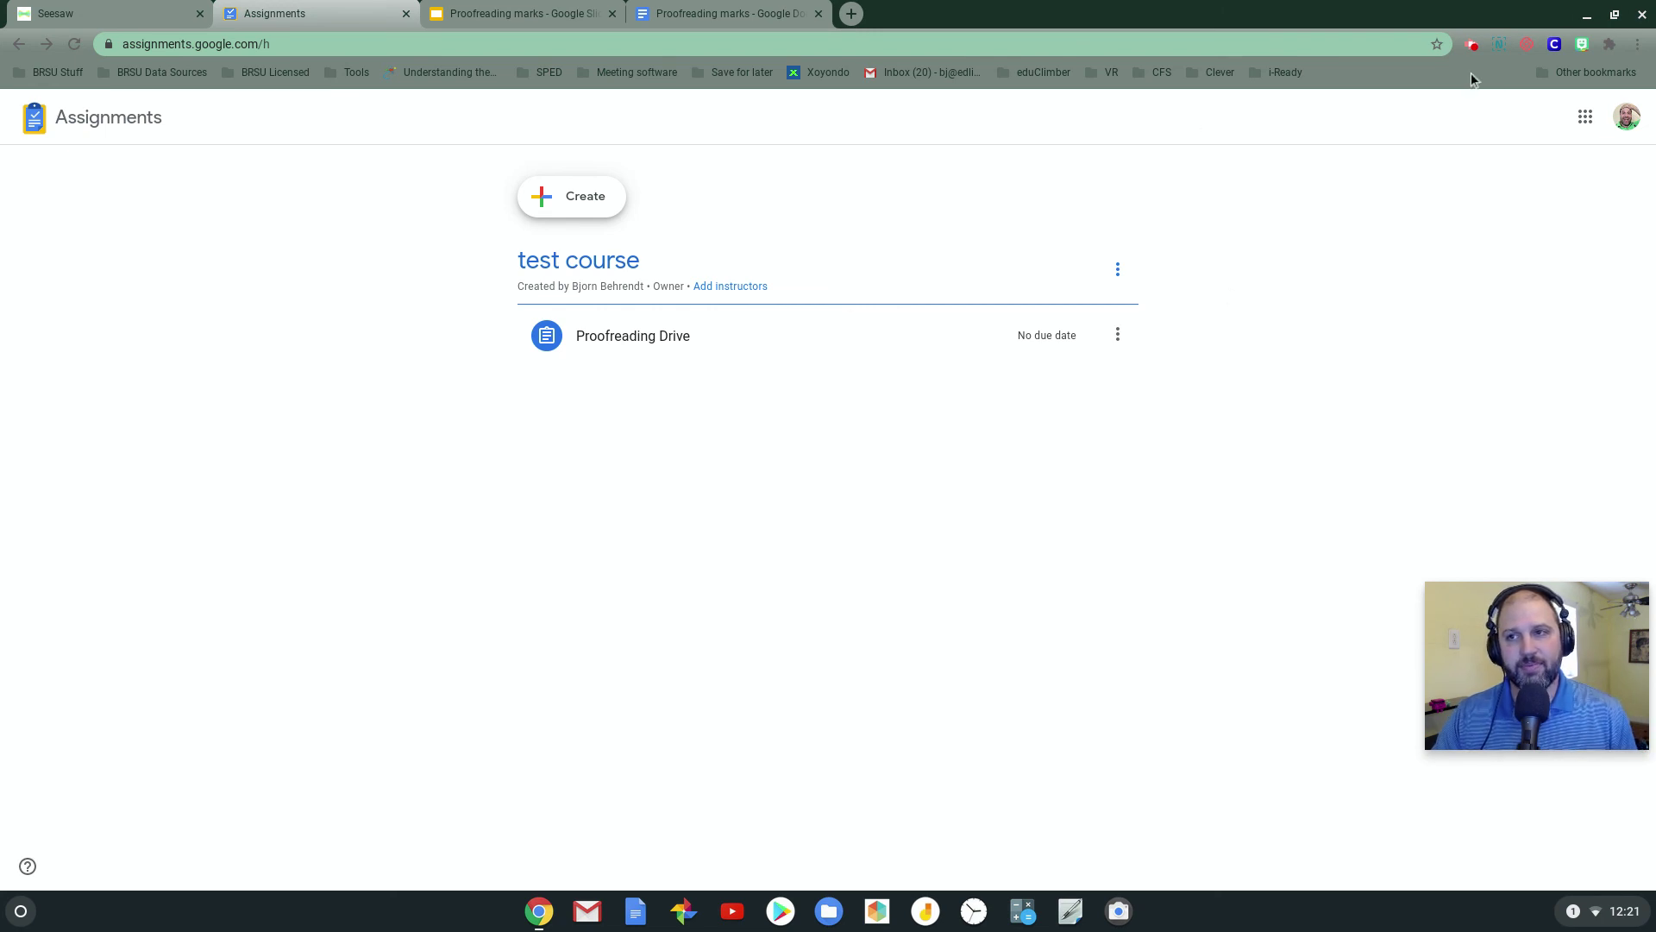
pyautogui.click(1474, 46)
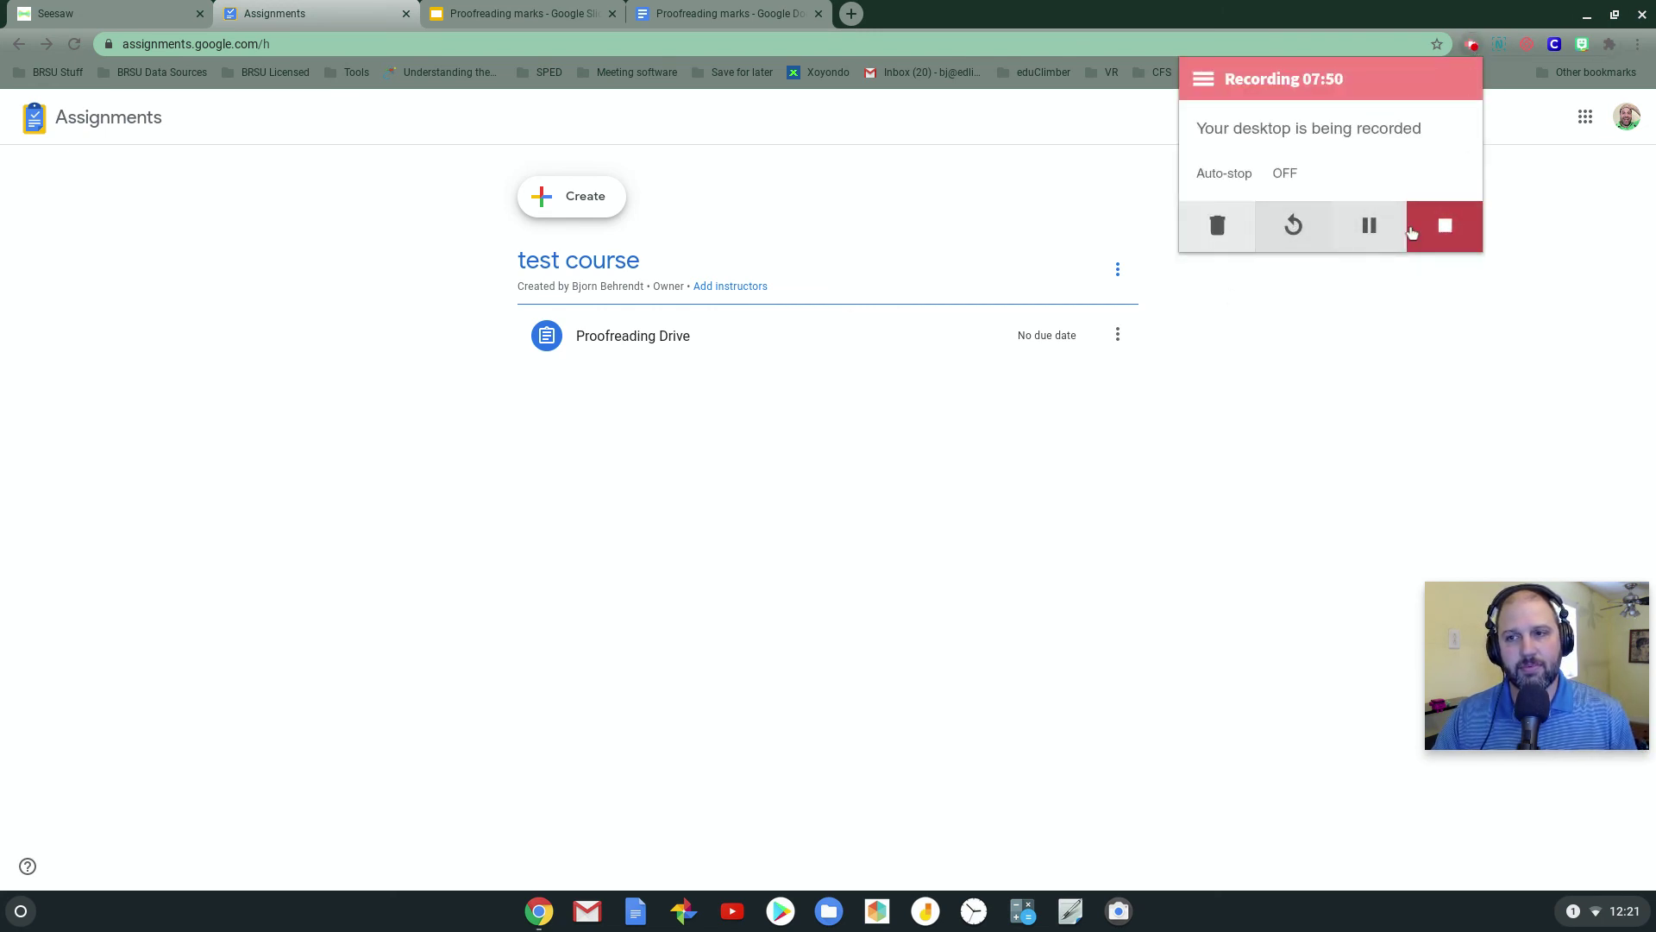